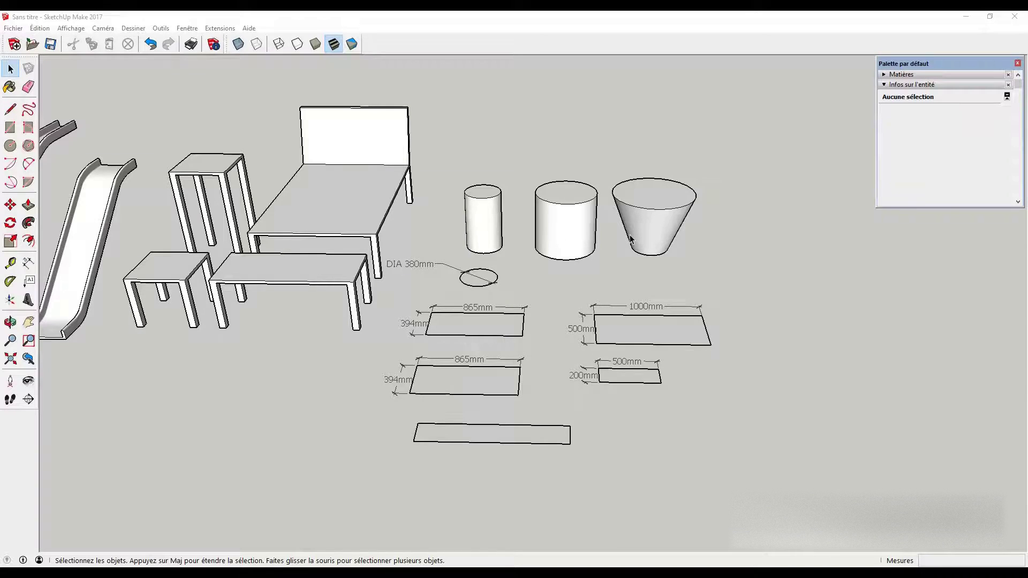
Step: Pan, orbit and zoom around the scene to survey the slides, tables, bed and cylinders
shift+middle_drag(289, 337, 506, 351)
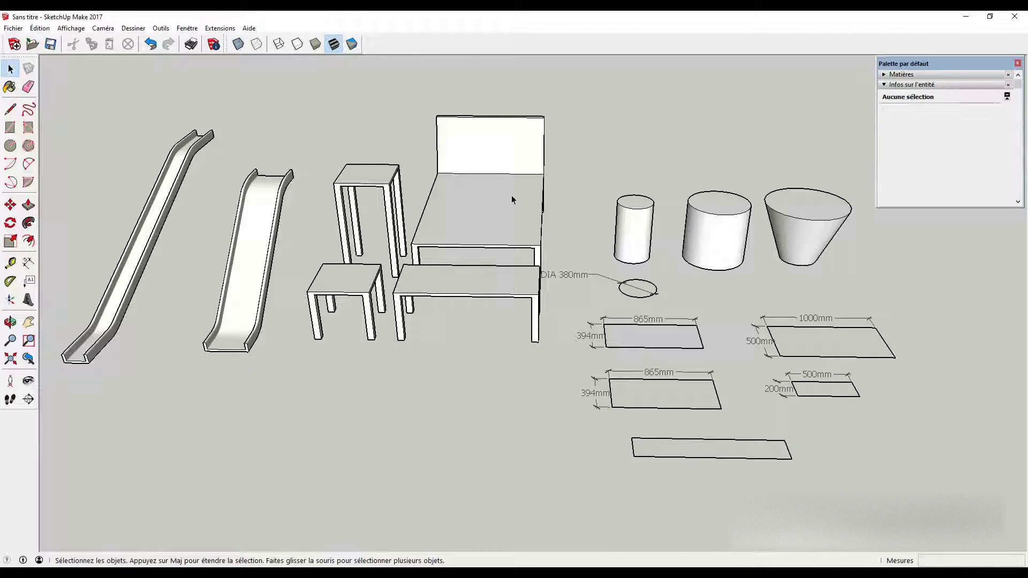
mouse_move(514, 200)
middle_down()
mouse_move(367, 231)
mouse_move(578, 199)
mouse_move(434, 258)
mouse_move(588, 241)
middle_up()
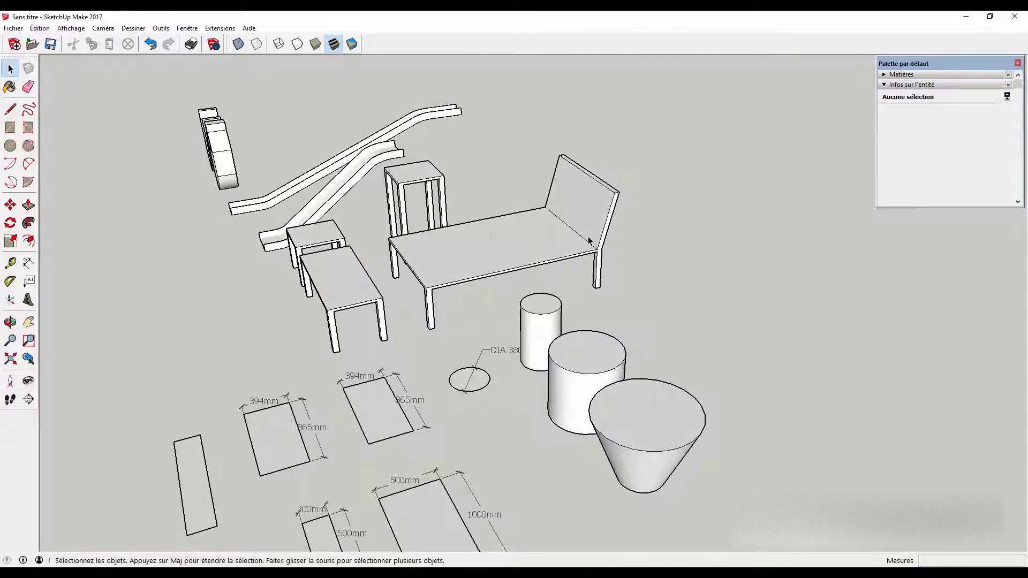
scroll(589, 241, up, 3)
scroll(589, 246, up, 2)
scroll(562, 201, up, 2)
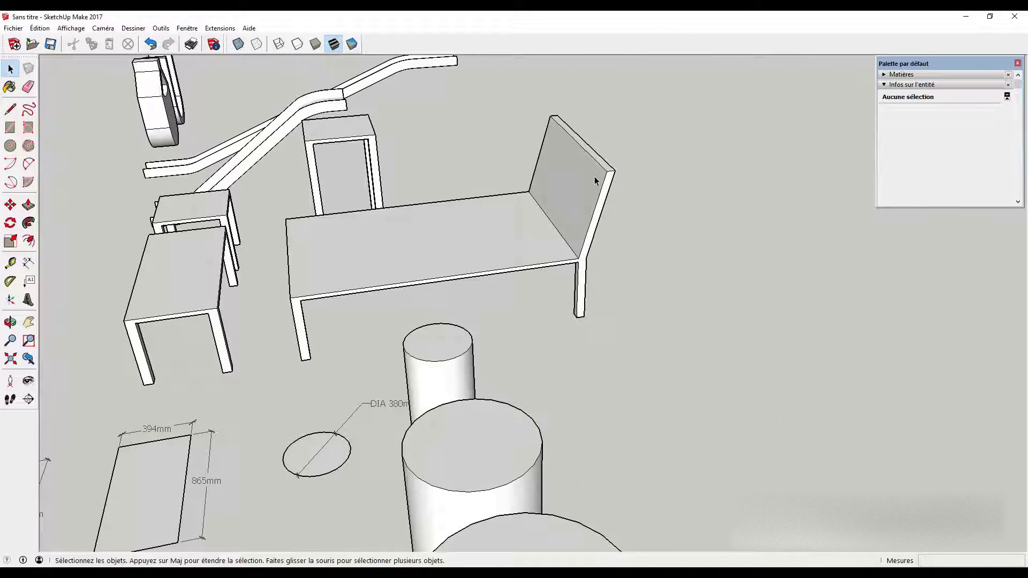
scroll(476, 268, down, 3)
scroll(476, 268, down, 2)
mouse_move(476, 267)
middle_down()
mouse_move(454, 348)
mouse_move(543, 328)
mouse_move(346, 330)
mouse_move(297, 309)
middle_up()
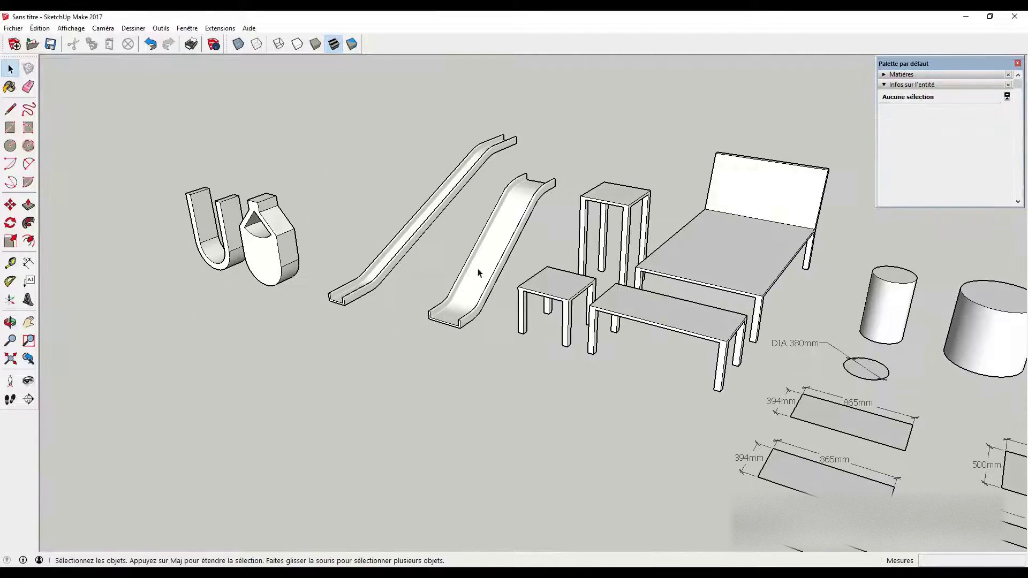
mouse_move(500, 248)
middle_down()
mouse_move(406, 229)
mouse_move(551, 216)
middle_up()
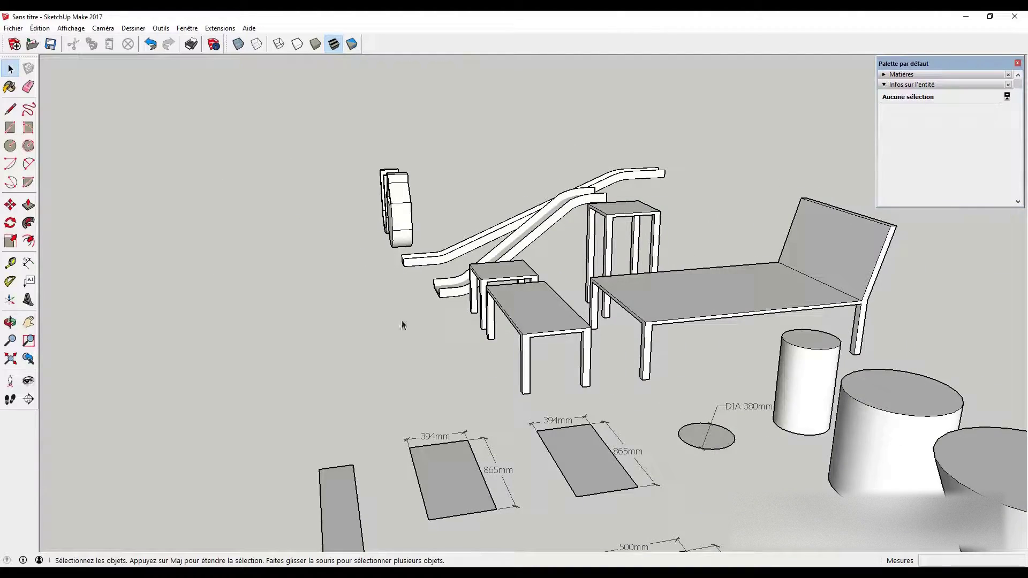
Step: Orbit and zoom in close on the flat rectangles with 865mm, 1000mm and 500mm dimensions
scroll(402, 321, up, 3)
scroll(410, 320, up, 3)
mouse_move(410, 320)
middle_down()
mouse_move(374, 280)
mouse_move(402, 225)
mouse_move(496, 229)
middle_up()
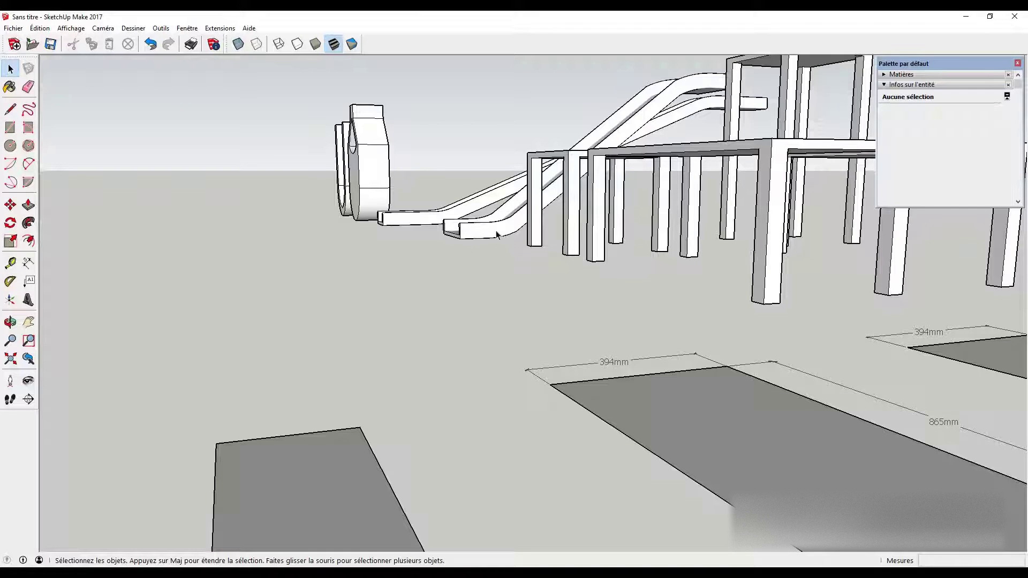
scroll(248, 337, down, 3)
scroll(372, 287, down, 2)
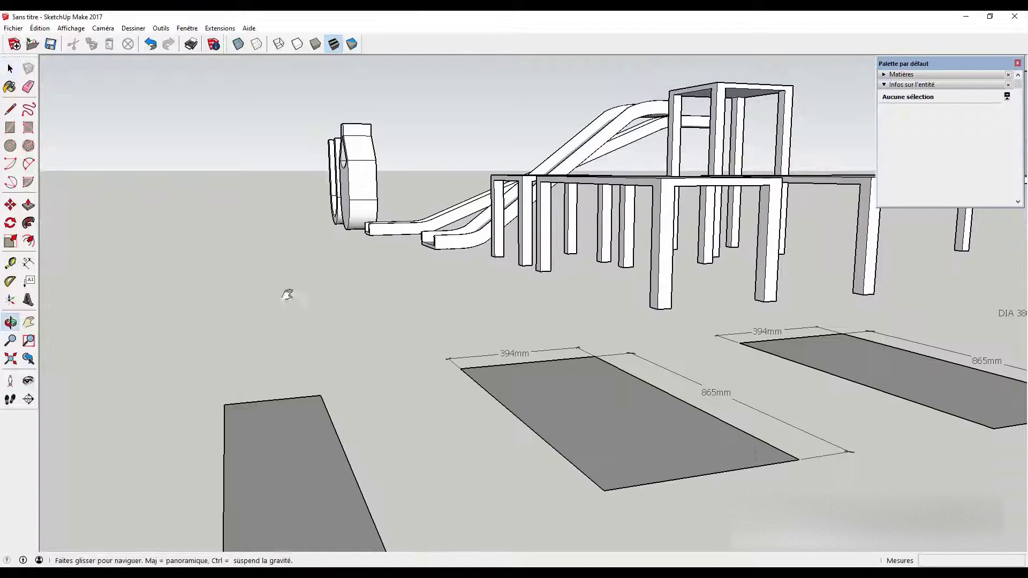
mouse_move(289, 294)
middle_down()
mouse_move(541, 414)
mouse_move(337, 362)
mouse_move(426, 415)
mouse_move(466, 404)
middle_up()
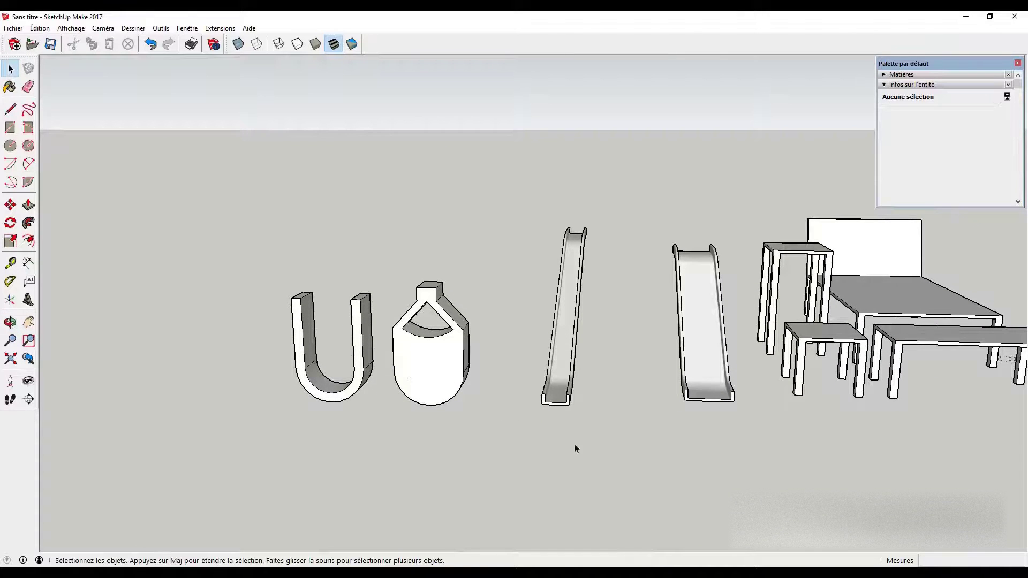
mouse_move(575, 445)
middle_down()
mouse_move(416, 448)
mouse_move(744, 478)
mouse_move(523, 443)
mouse_move(333, 379)
mouse_move(415, 379)
mouse_move(386, 400)
mouse_move(388, 419)
middle_up()
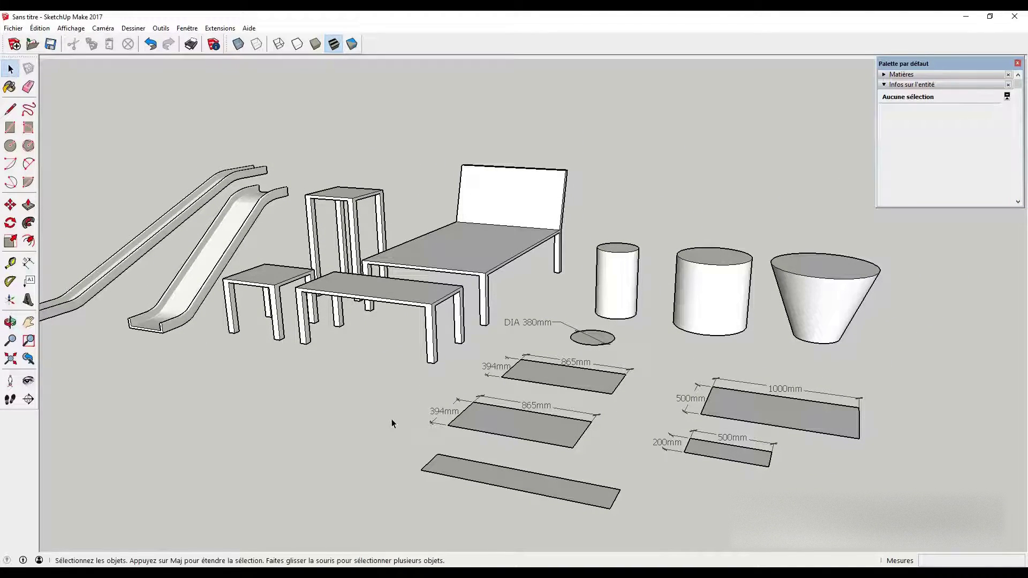
mouse_move(468, 437)
middle_down()
mouse_move(413, 367)
mouse_move(602, 471)
mouse_move(509, 337)
mouse_move(493, 360)
mouse_move(513, 422)
middle_up()
scroll(507, 441, up, 2)
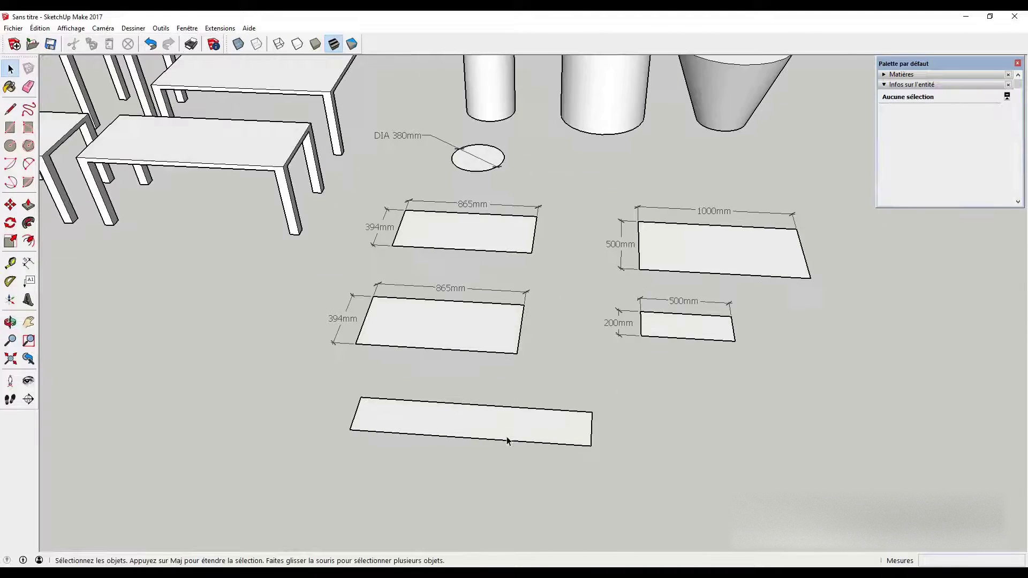
scroll(507, 441, up, 1)
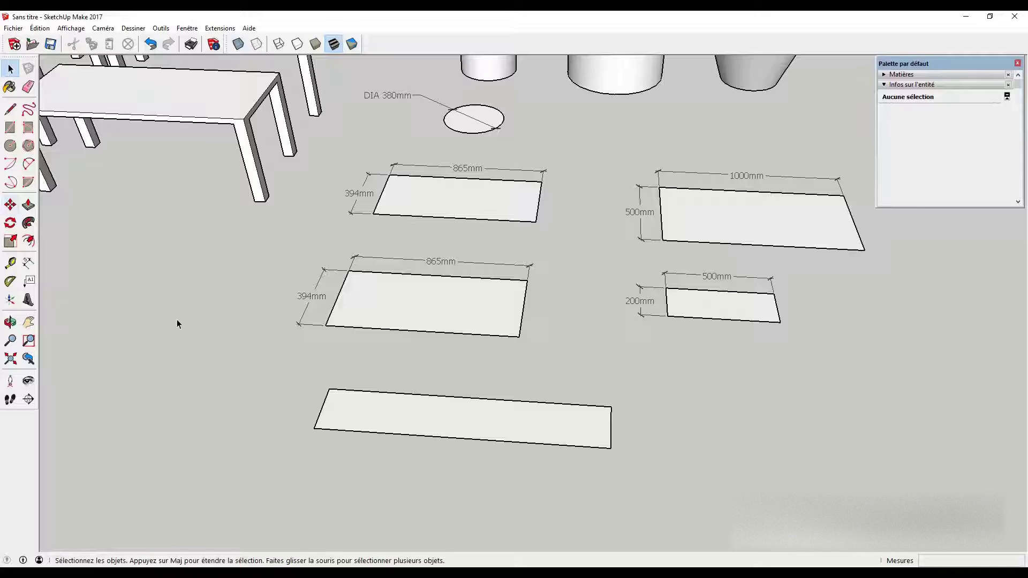
Step: Widen the long bottom rectangle by moving its right edge outward by a typed distance
key(m)
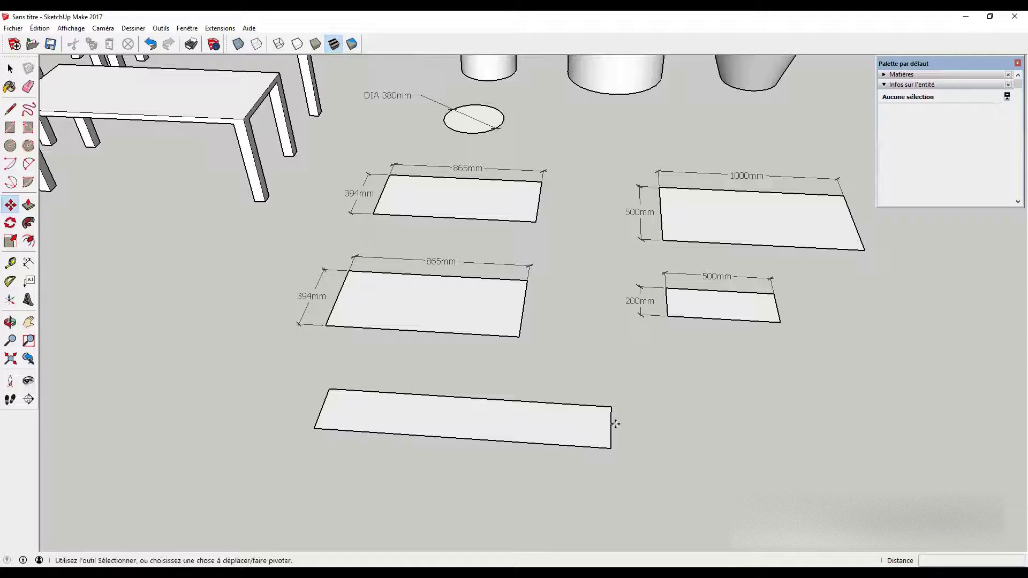
click(615, 424)
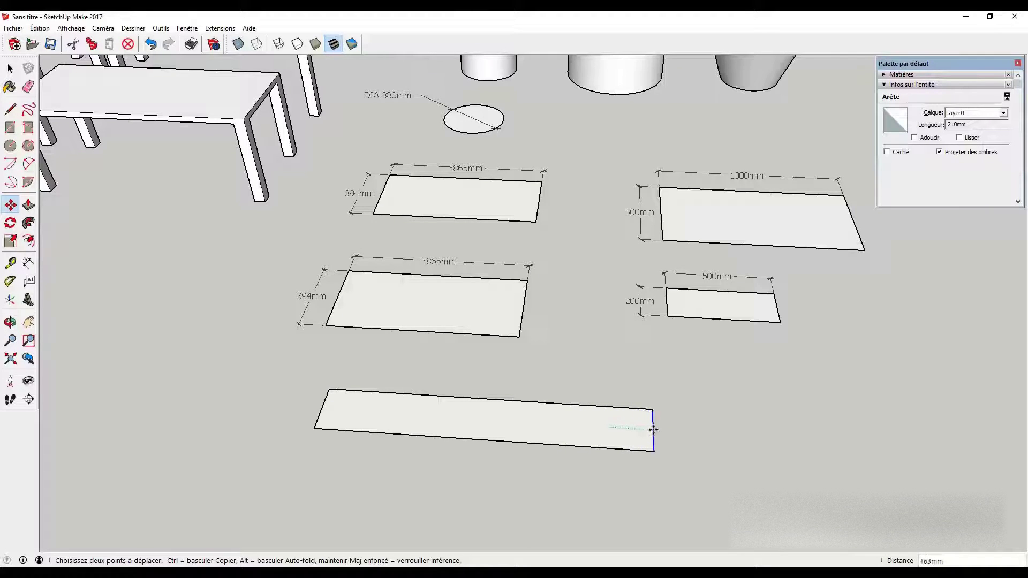
click(654, 429)
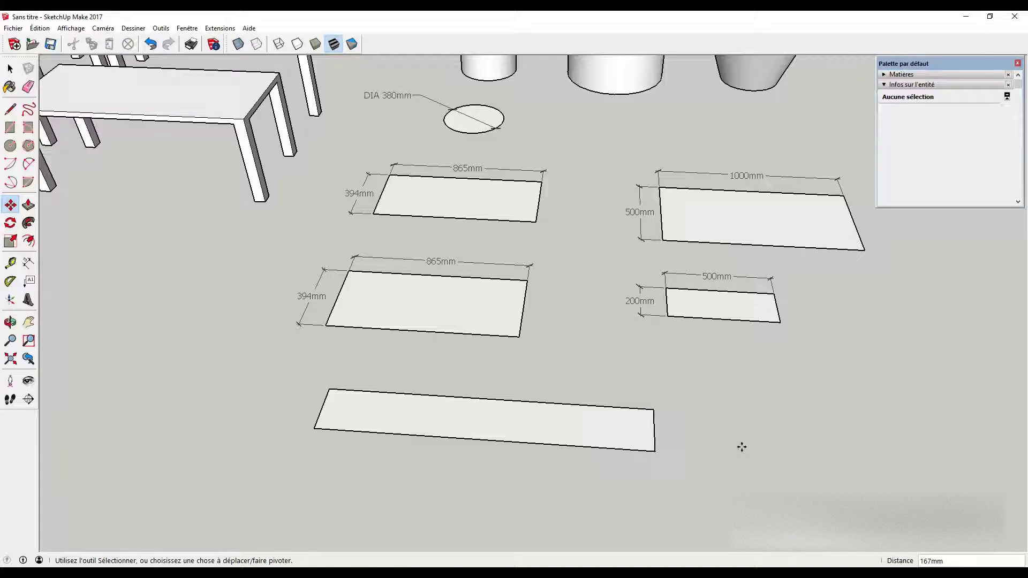
text(200)
key(Return)
key(Return)
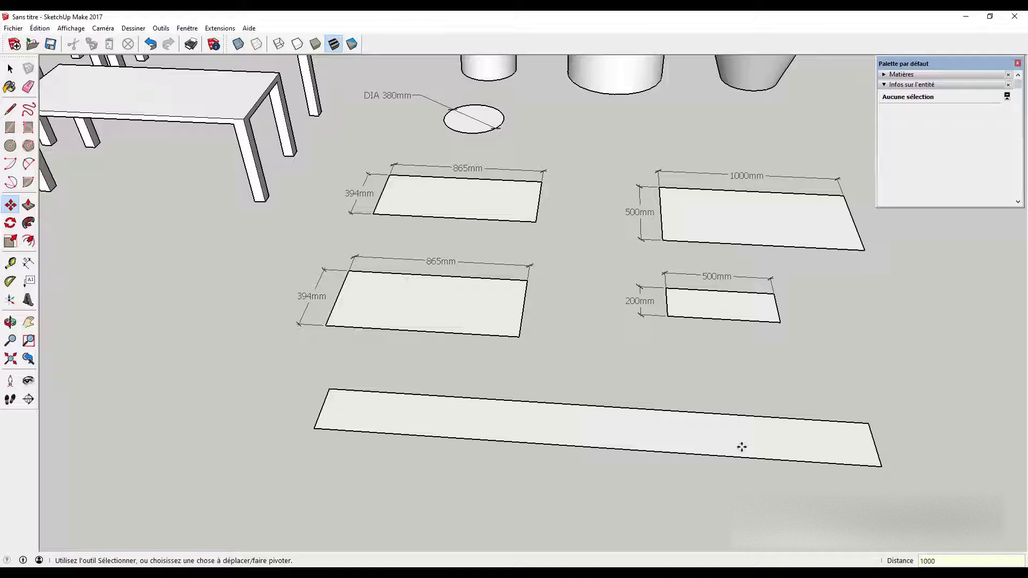
Step: Raise the long rectangle's top edge by 120 mm
click(633, 409)
click(632, 398)
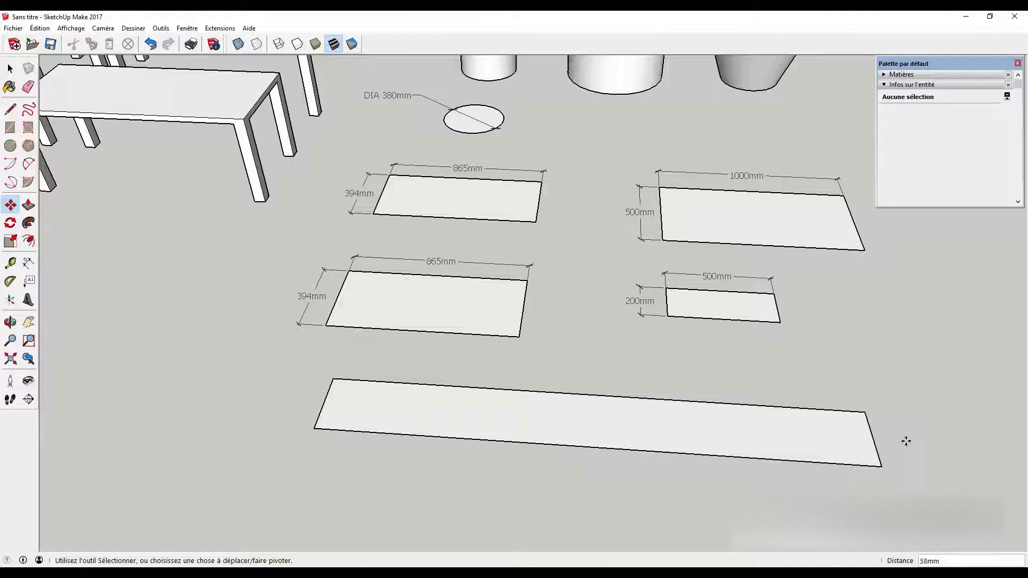
text(120)
key(Return)
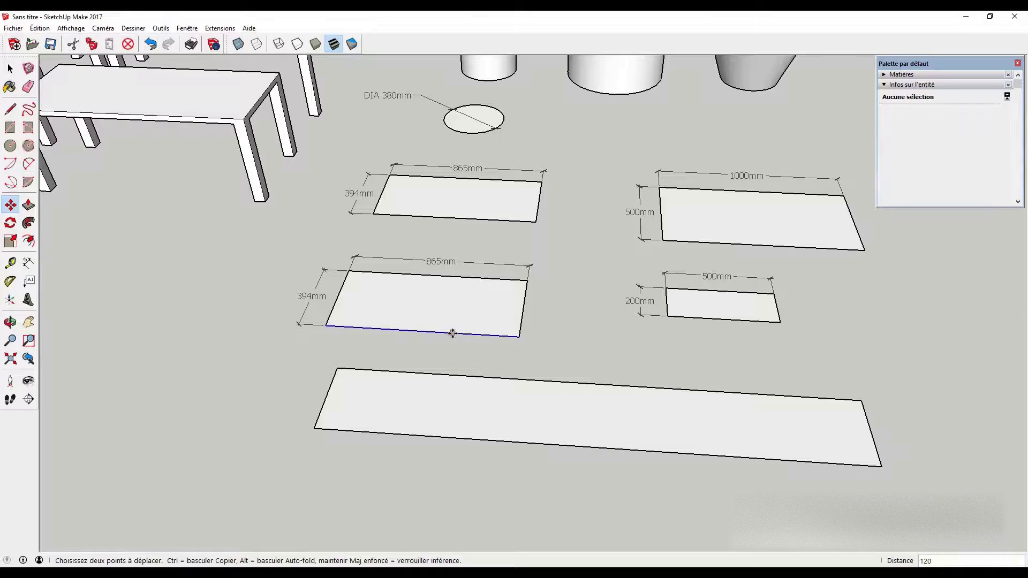
Step: Narrow the lower-left rectangle to 500 mm wide by moving its right edge
middle_drag(404, 318, 404, 323)
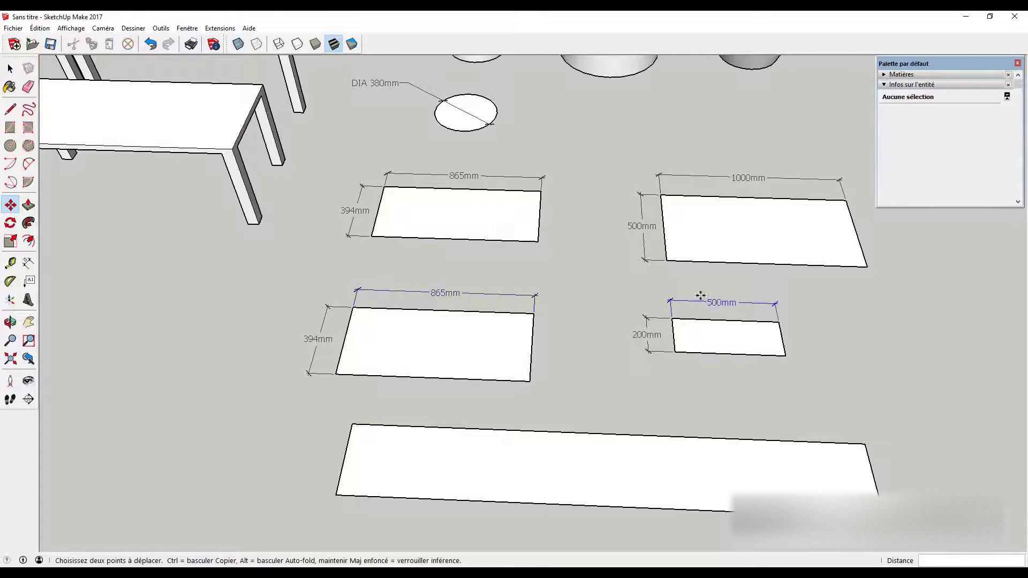
click(533, 329)
text(130)
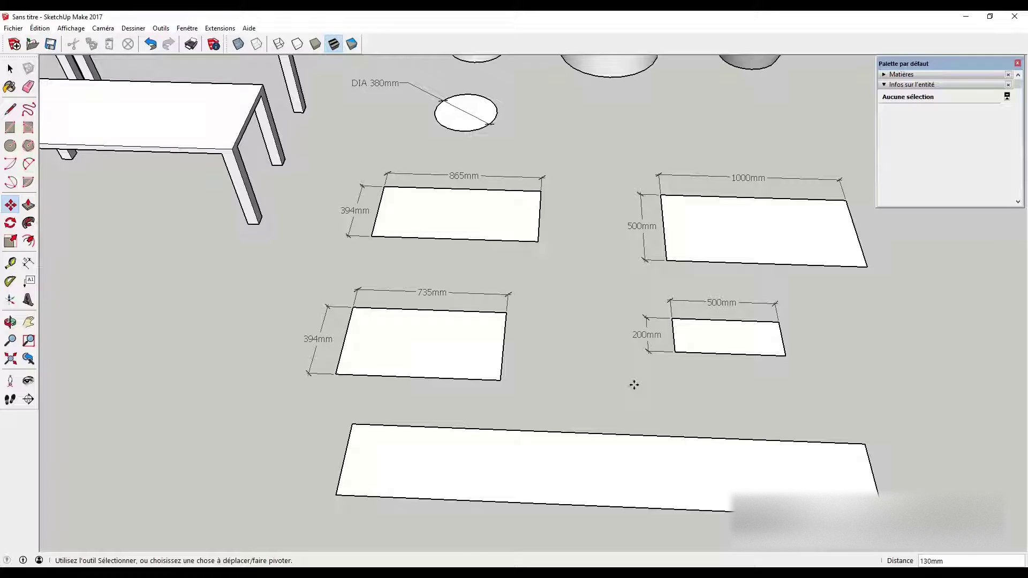
text(365)
key(Return)
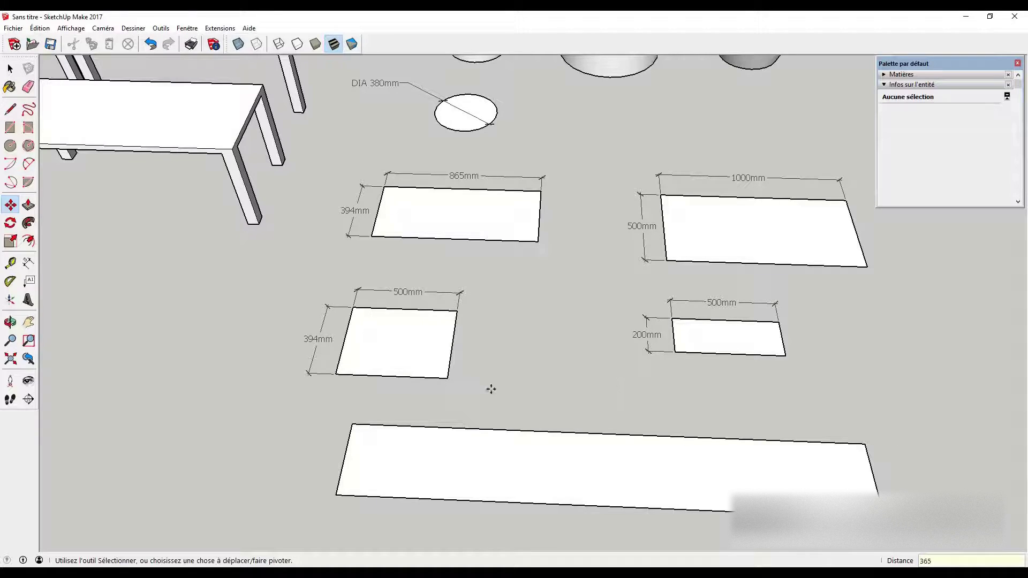
Step: Move the rectangle's bottom edge up so it is 200 mm deep
click(354, 376)
click(363, 353)
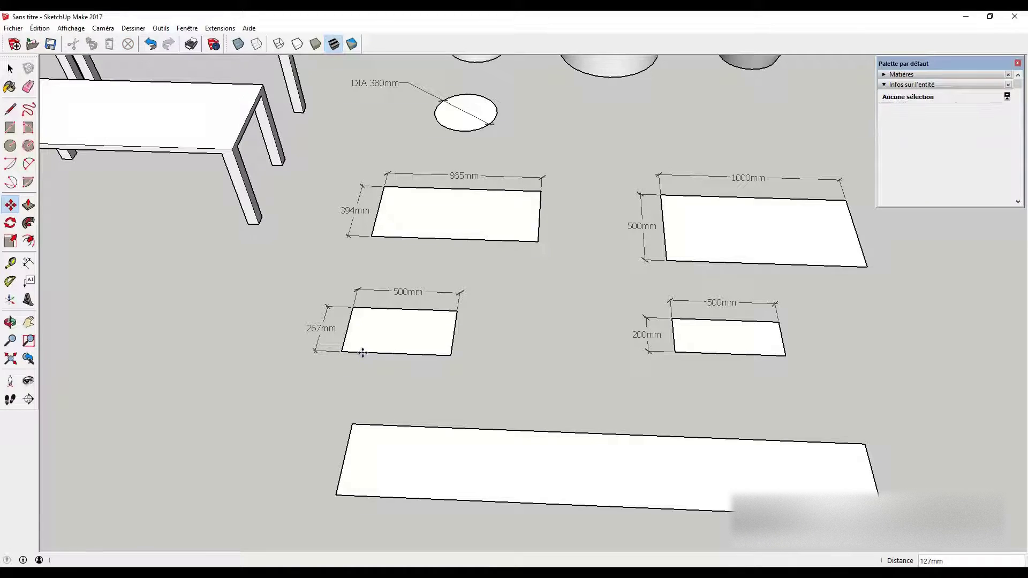
text(194)
key(Return)
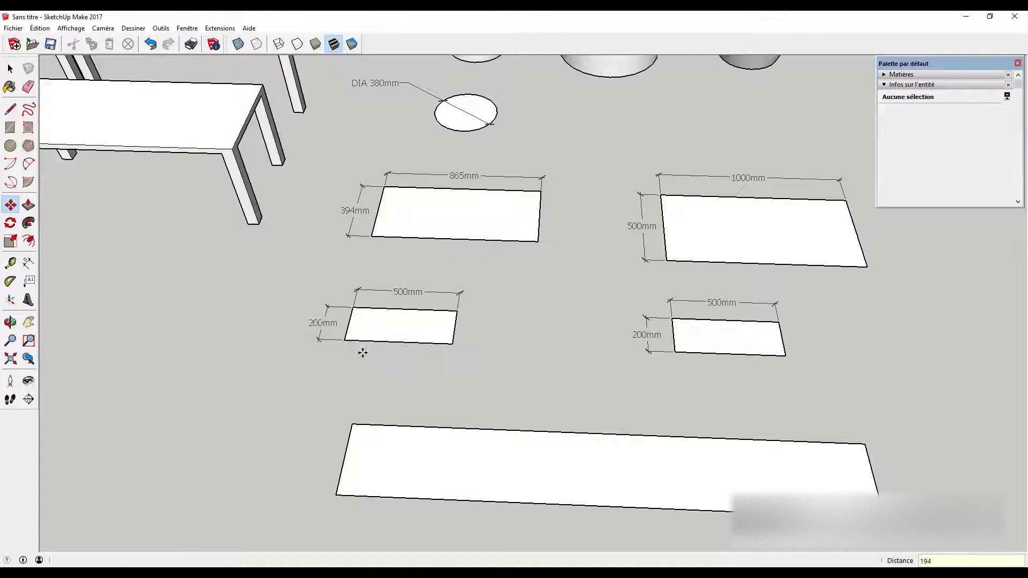
key(space)
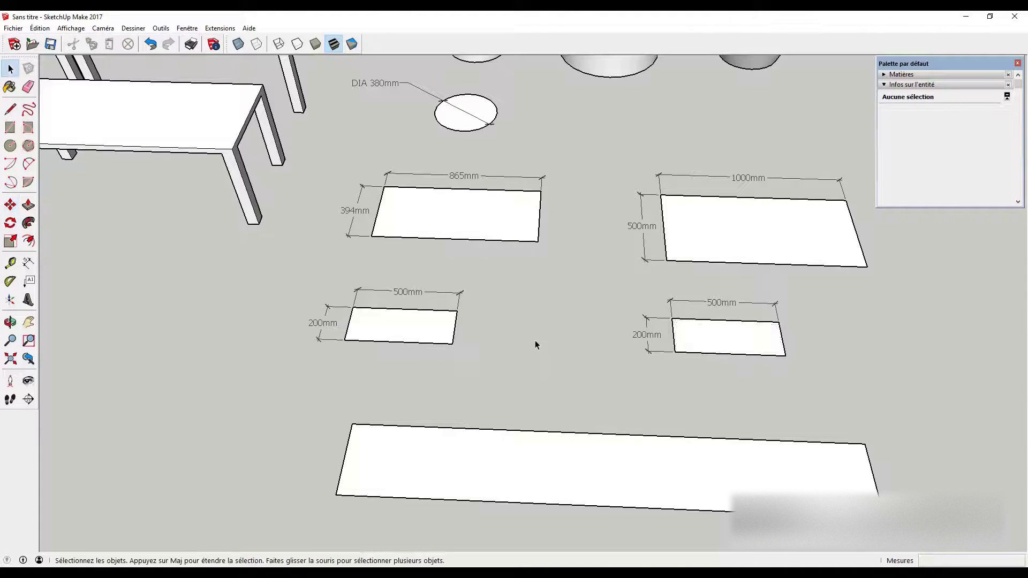
Step: Widen the upper 865 mm rectangle to 1000 mm by moving its right edge
middle_drag(535, 333, 451, 318)
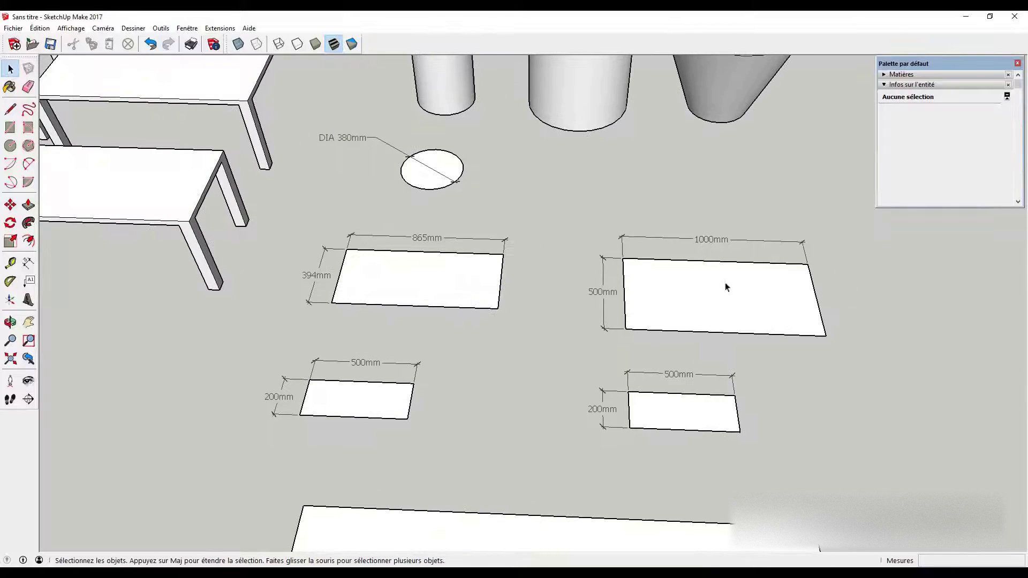
middle_drag(493, 349, 461, 324)
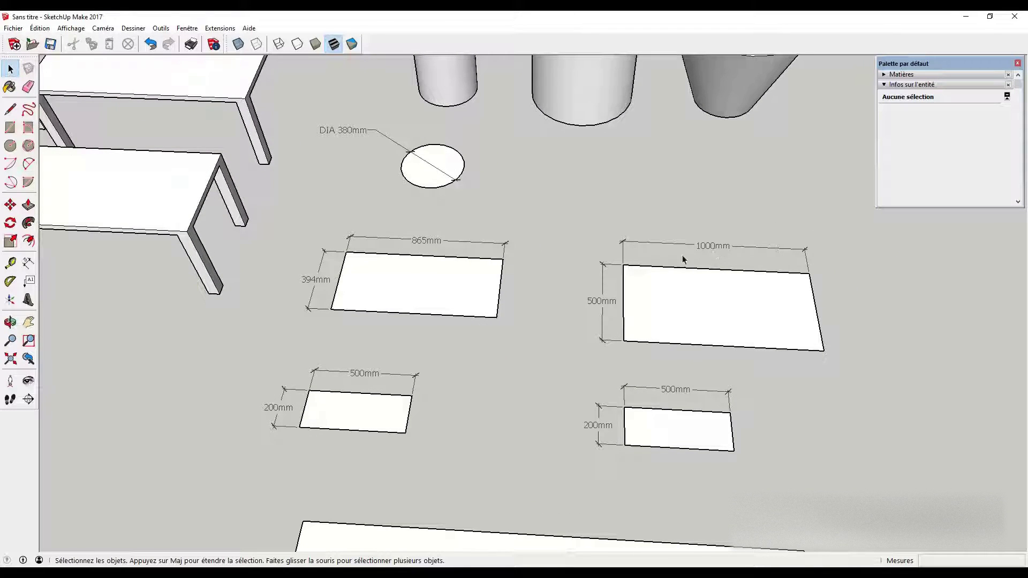
key(m)
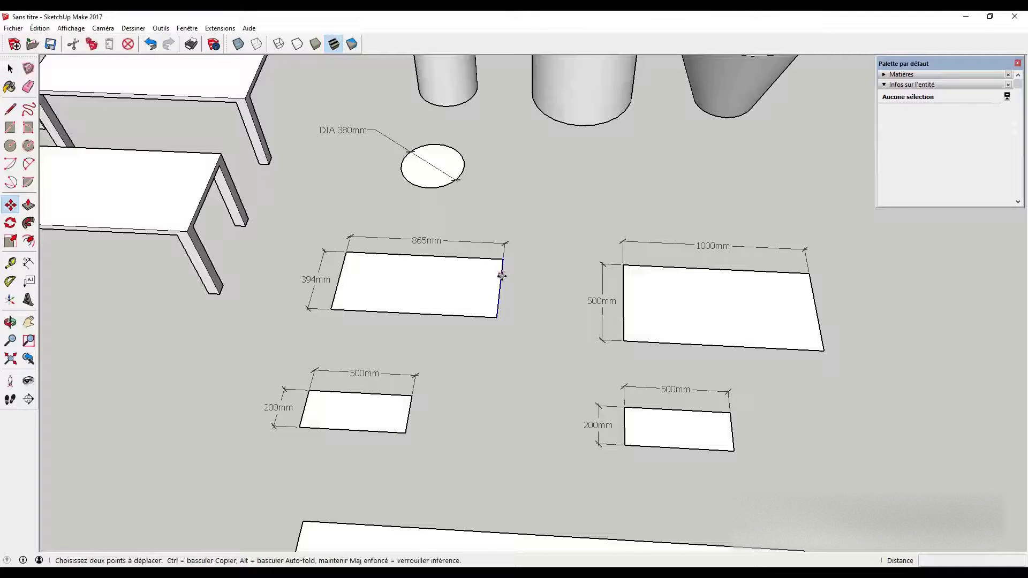
click(501, 289)
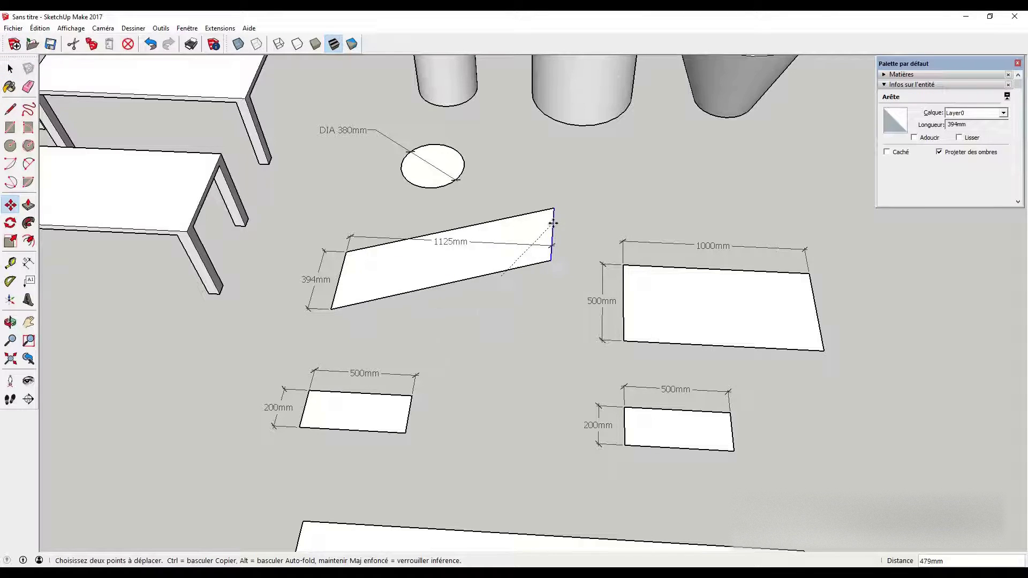
click(560, 277)
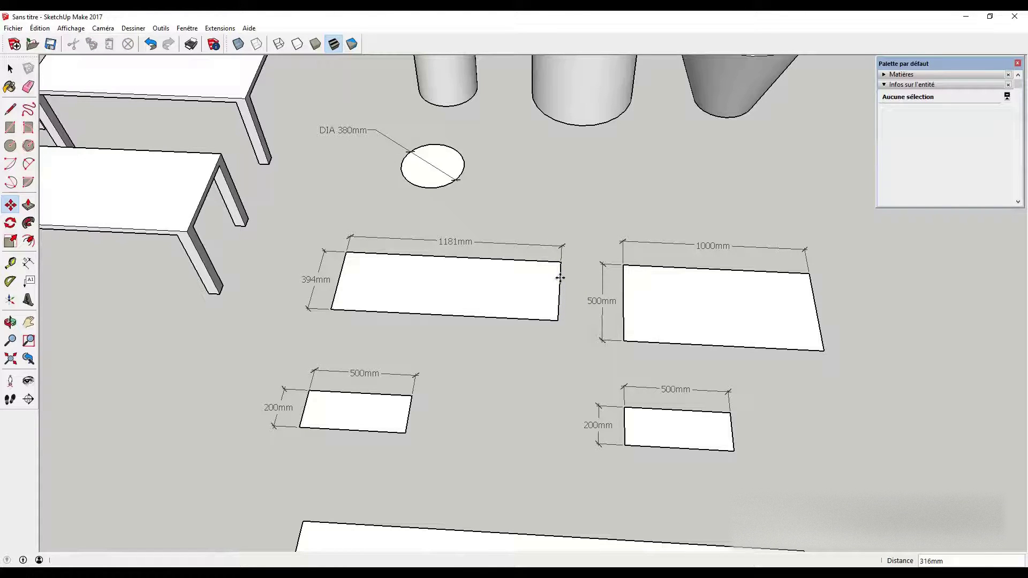
text(135)
key(Return)
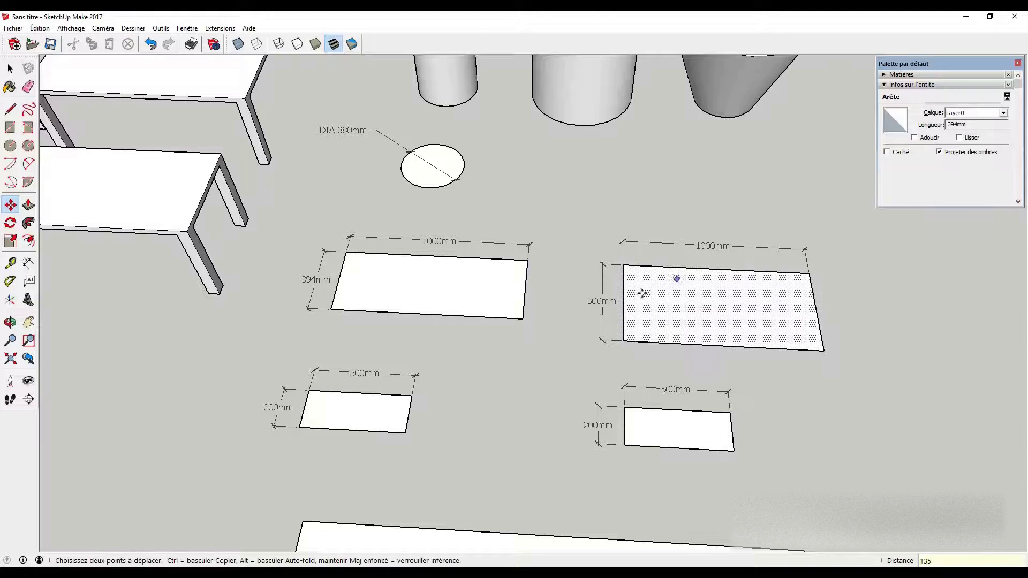
Step: Pull the left rectangle's bottom edge down so it is 500 mm deep
click(368, 310)
click(365, 330)
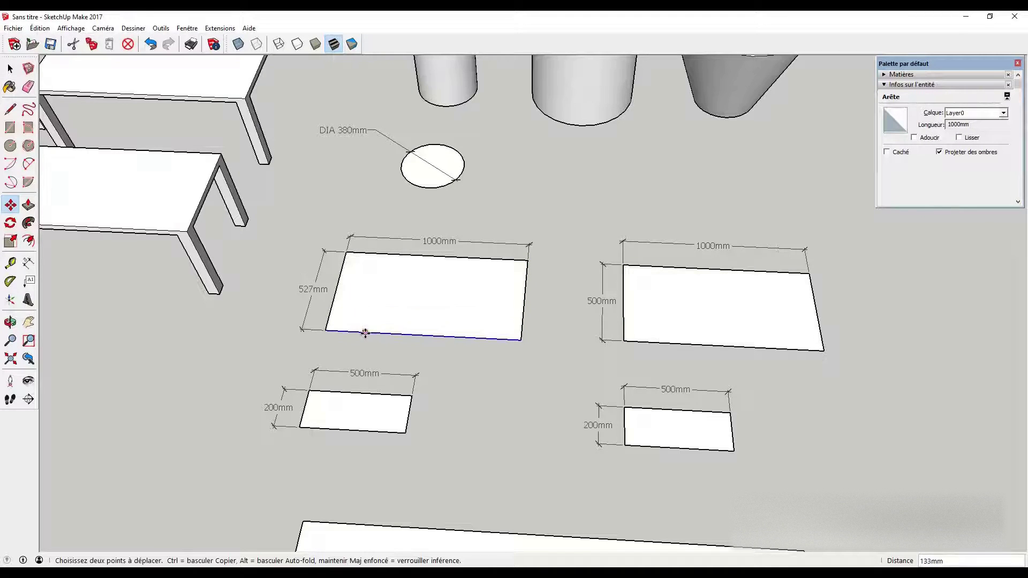
text(106)
key(Return)
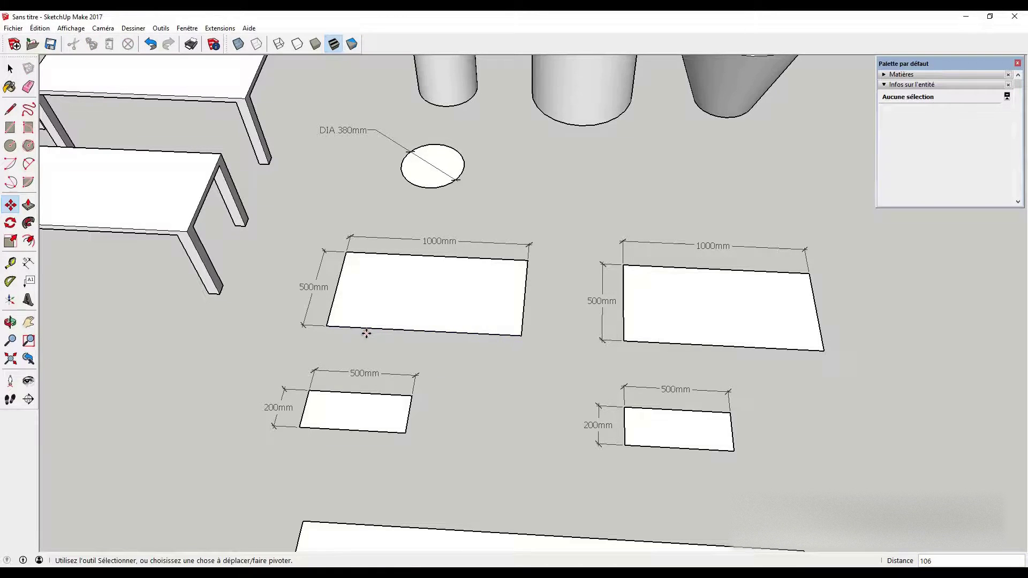
middle_drag(435, 223, 496, 285)
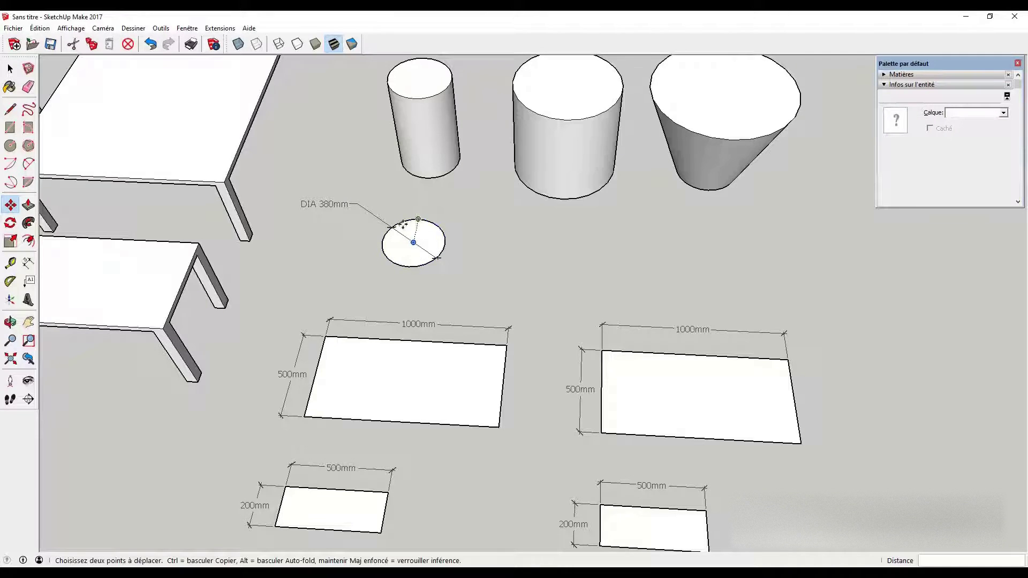
Step: Turn on the red, green and blue drawing axes from the Affichage menu
key(space)
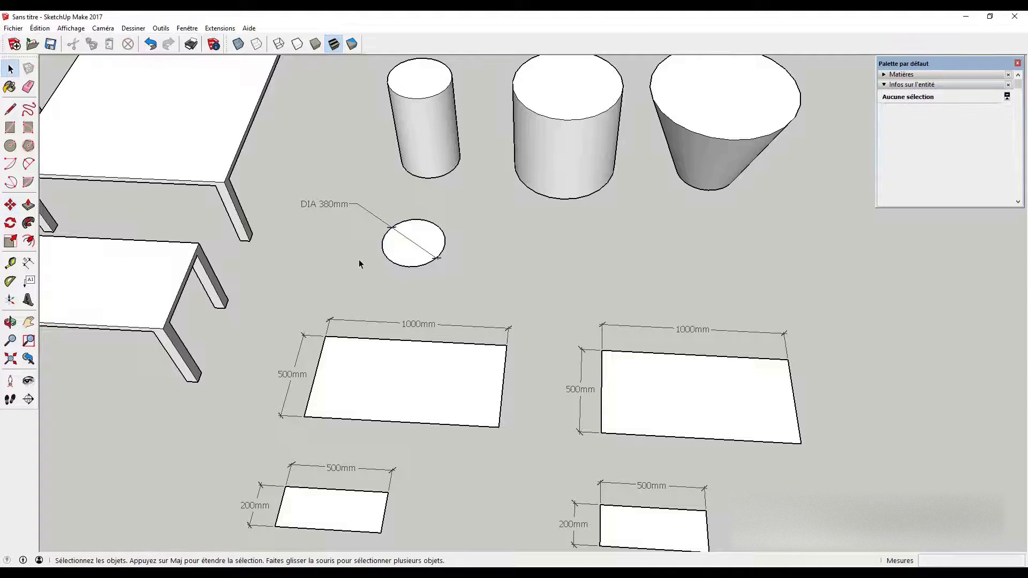
scroll(356, 259, down, 2)
scroll(344, 268, down, 1)
scroll(704, 333, down, 2)
scroll(316, 260, down, 1)
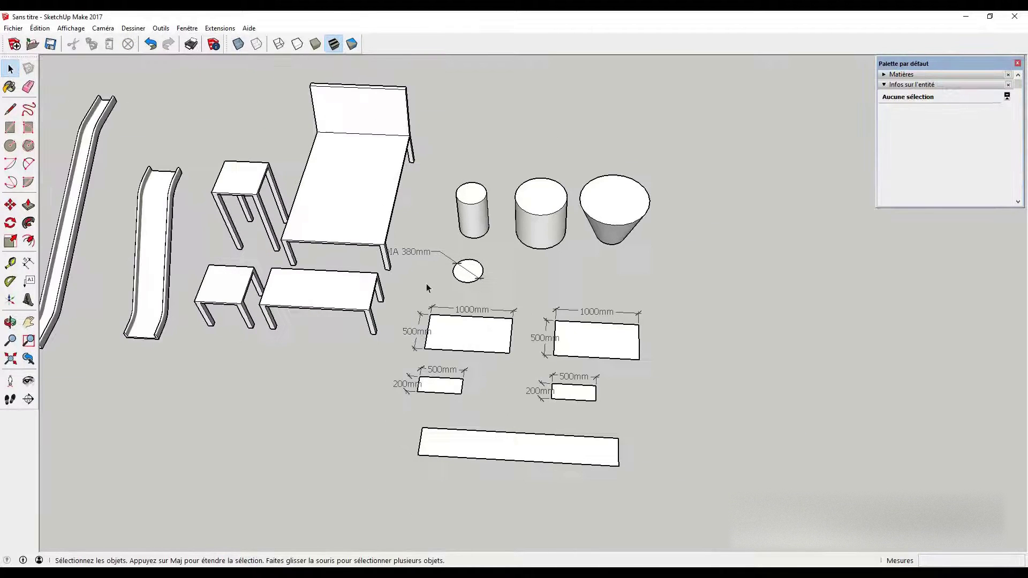
click(64, 28)
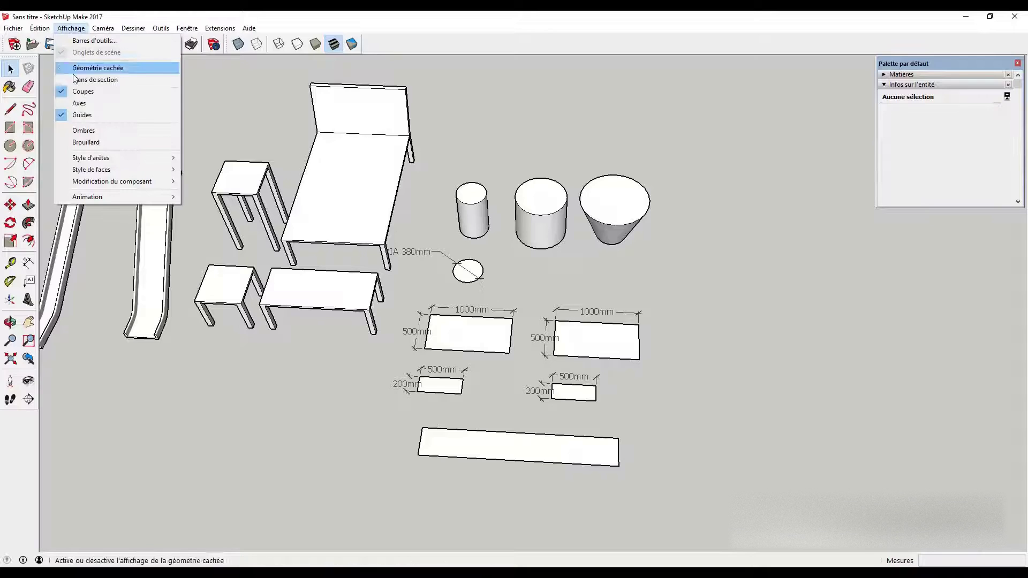
click(83, 103)
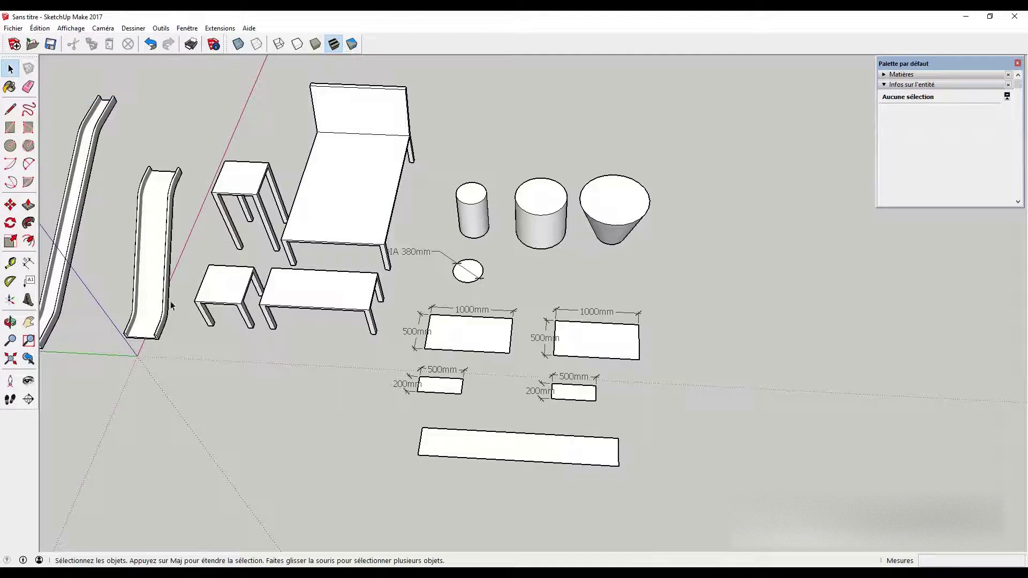
Step: Place two Tape Measure guides from the axes crossing at the 380mm circle's centre
click(10, 263)
click(235, 131)
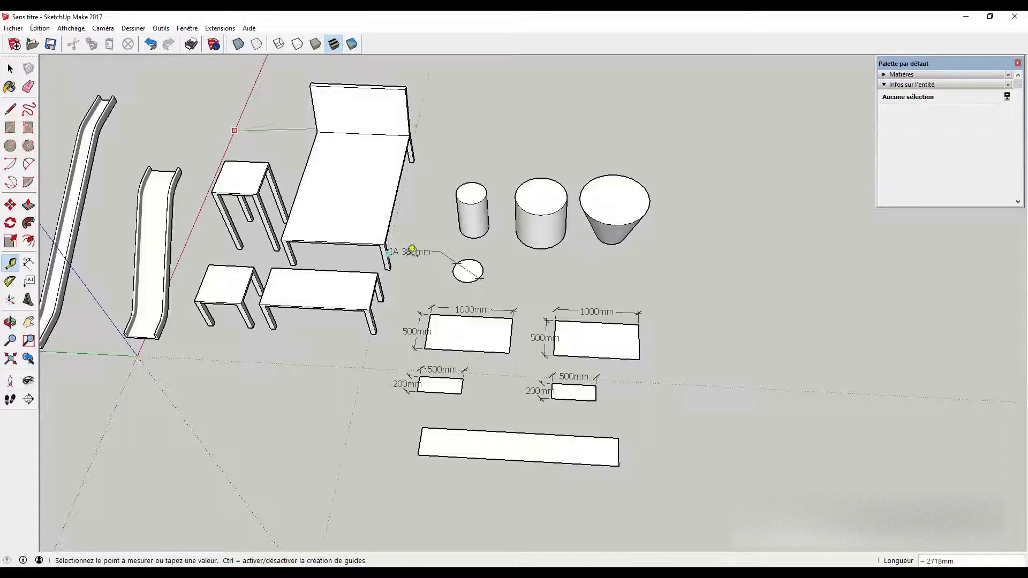
click(469, 269)
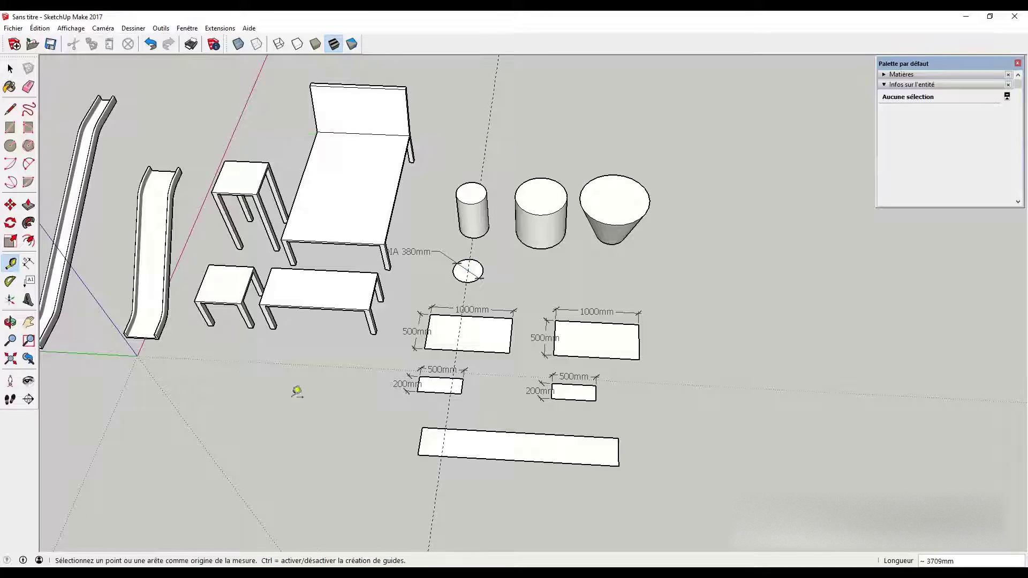
click(235, 361)
click(467, 270)
Step: Erase the two guide lines crossing the circle
key(space)
scroll(507, 294, up, 2)
scroll(508, 294, up, 2)
key(m)
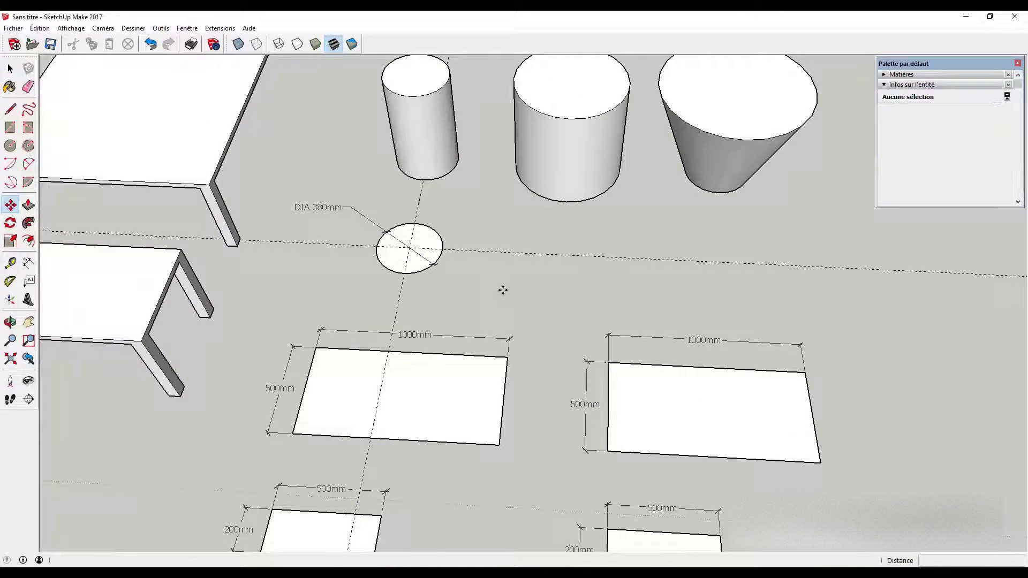
scroll(493, 289, up, 2)
scroll(474, 289, up, 2)
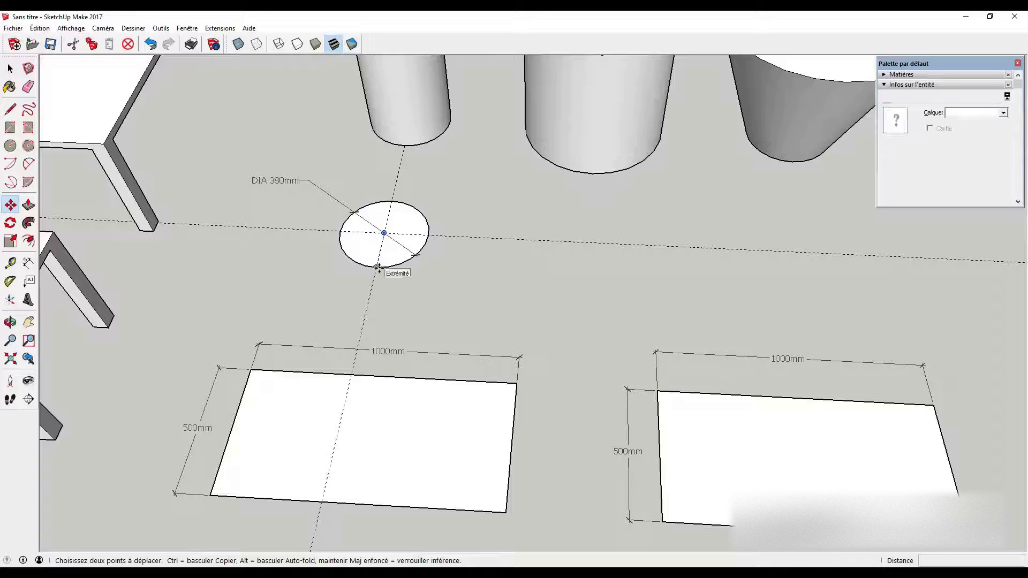
click(427, 232)
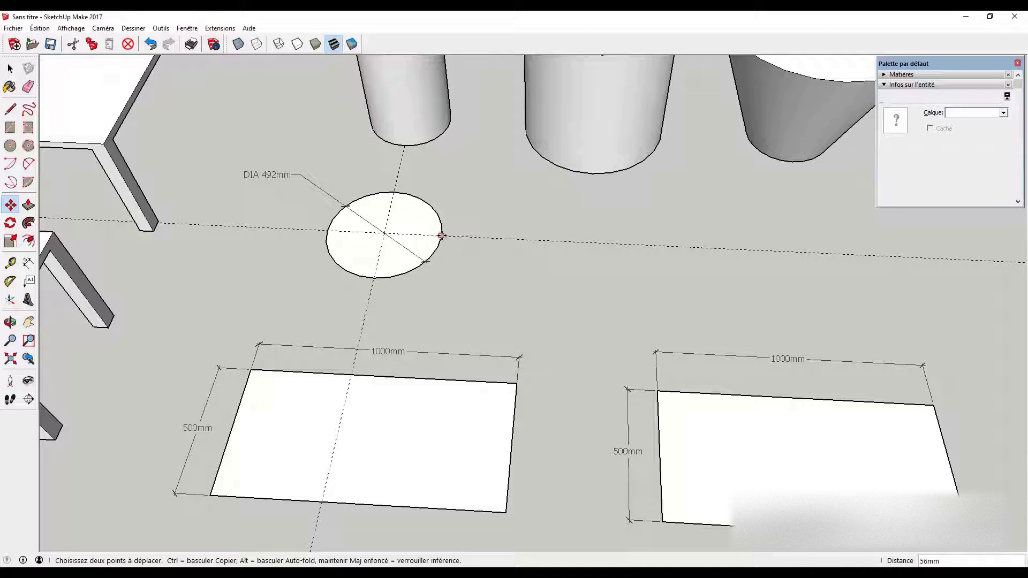
key(Escape)
key(e)
click(514, 239)
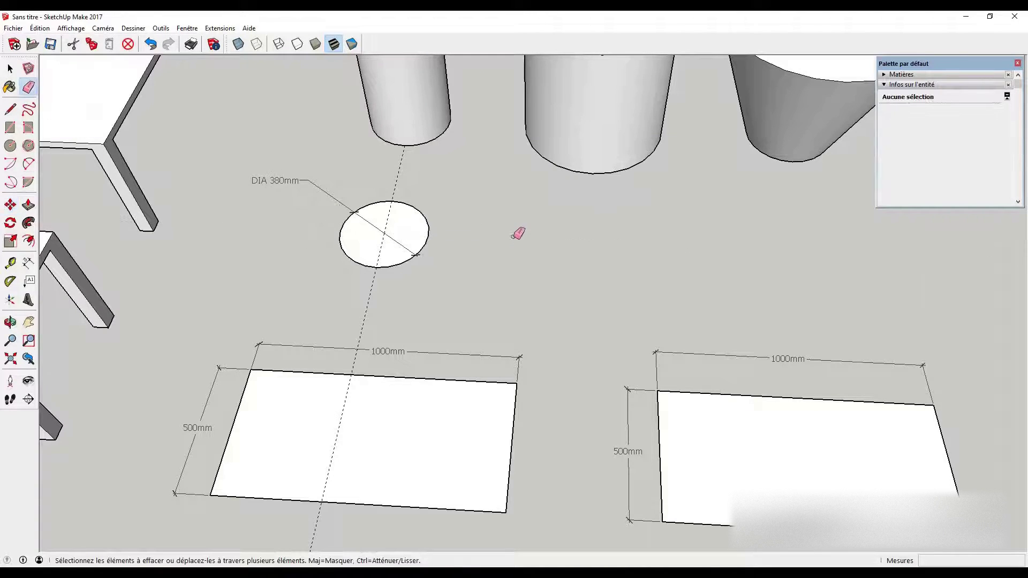
click(399, 181)
key(space)
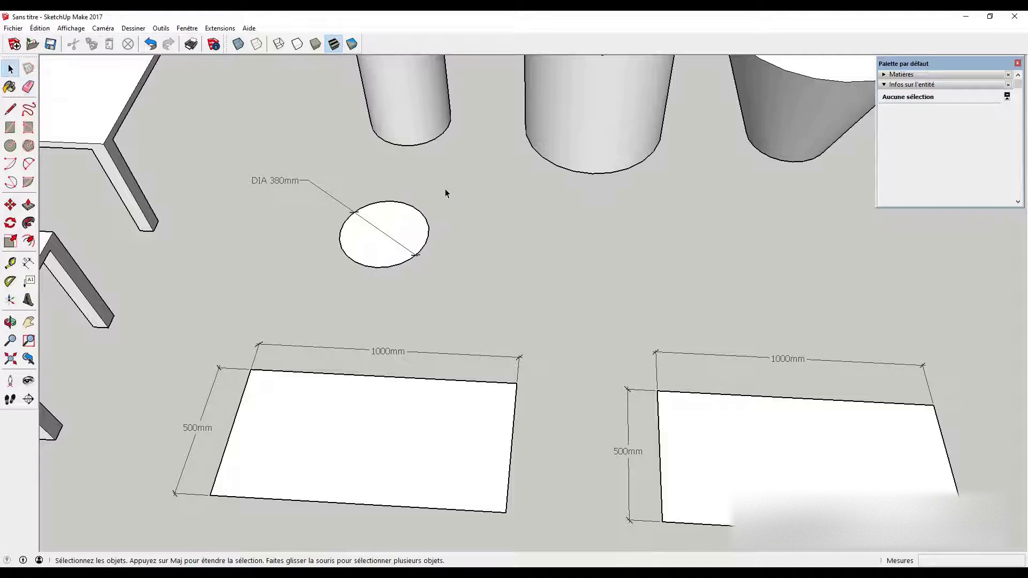
Step: Move the circle's edge outward to resize it to a 500mm diameter
key(m)
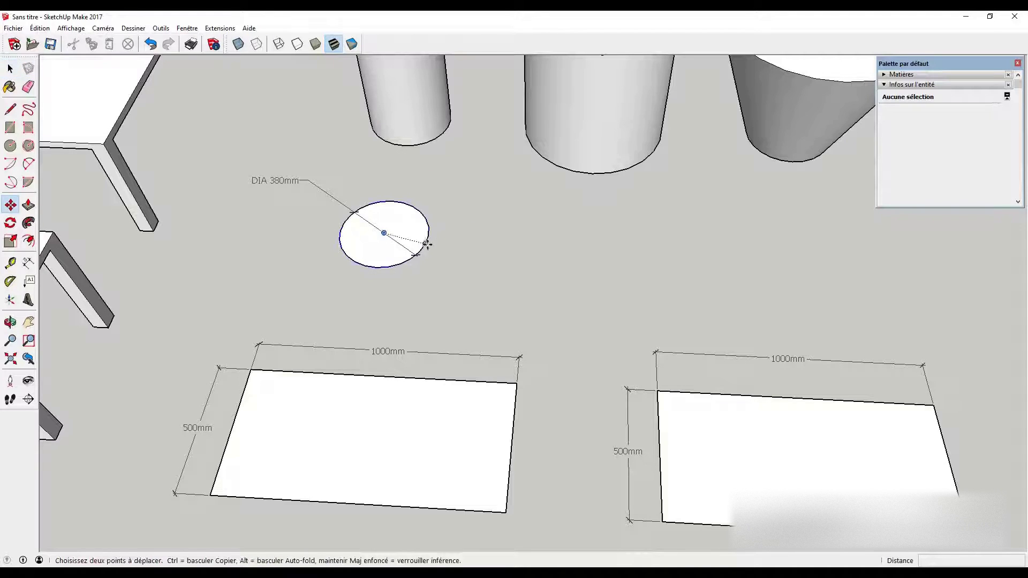
click(426, 239)
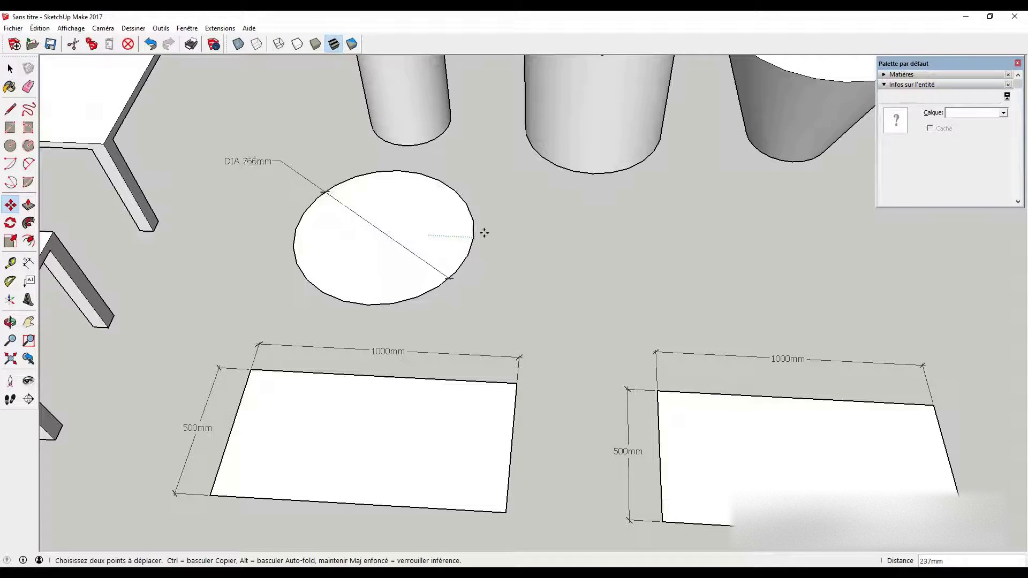
key(Escape)
key(Escape)
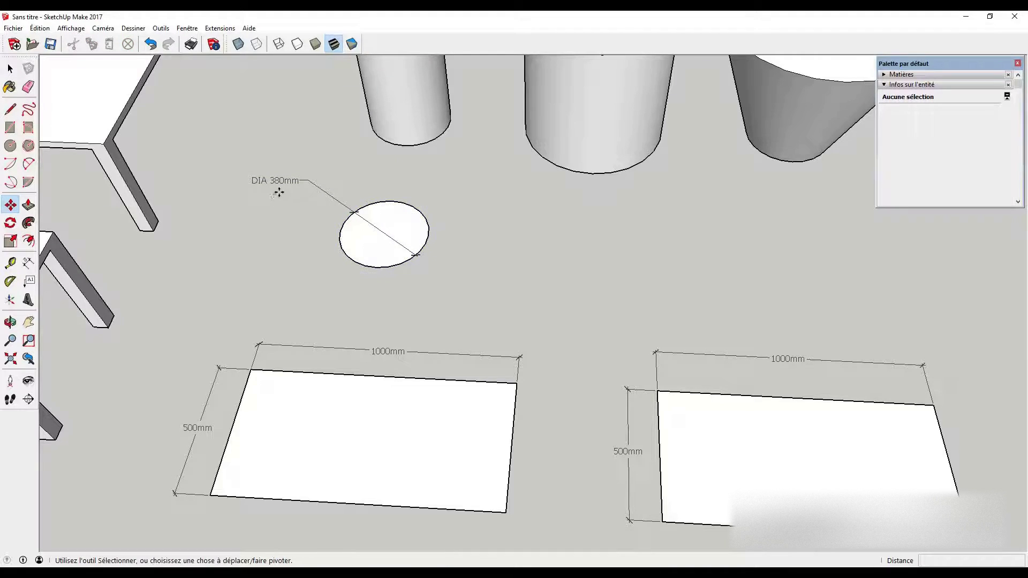
click(429, 235)
click(470, 234)
text(120)
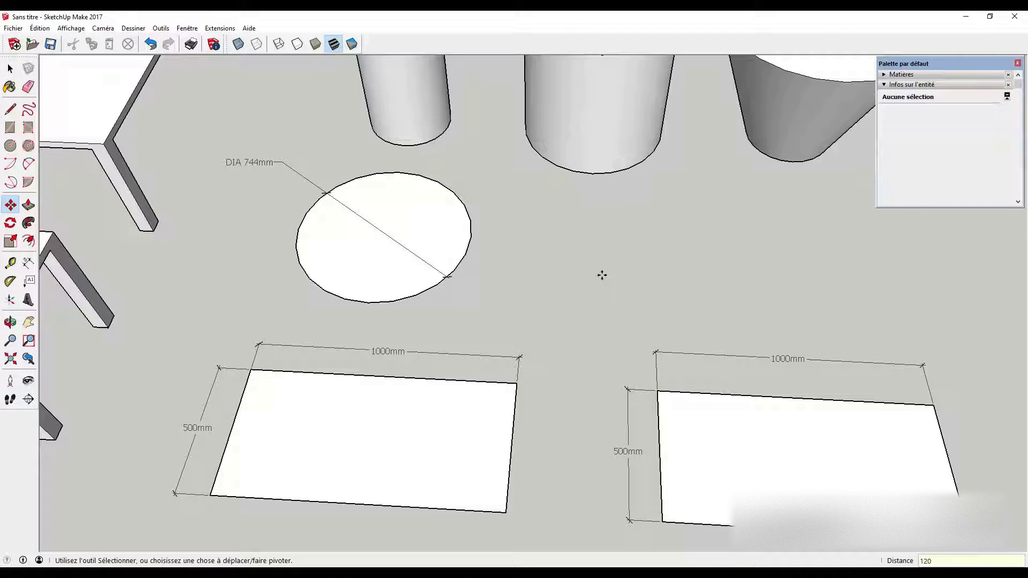
key(Return)
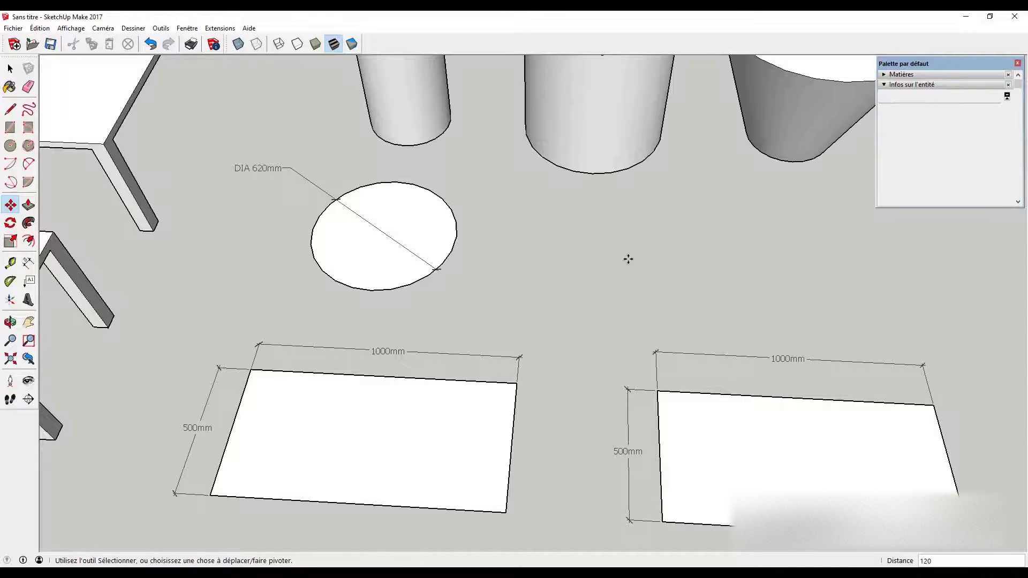
text(60)
key(ctrl+z)
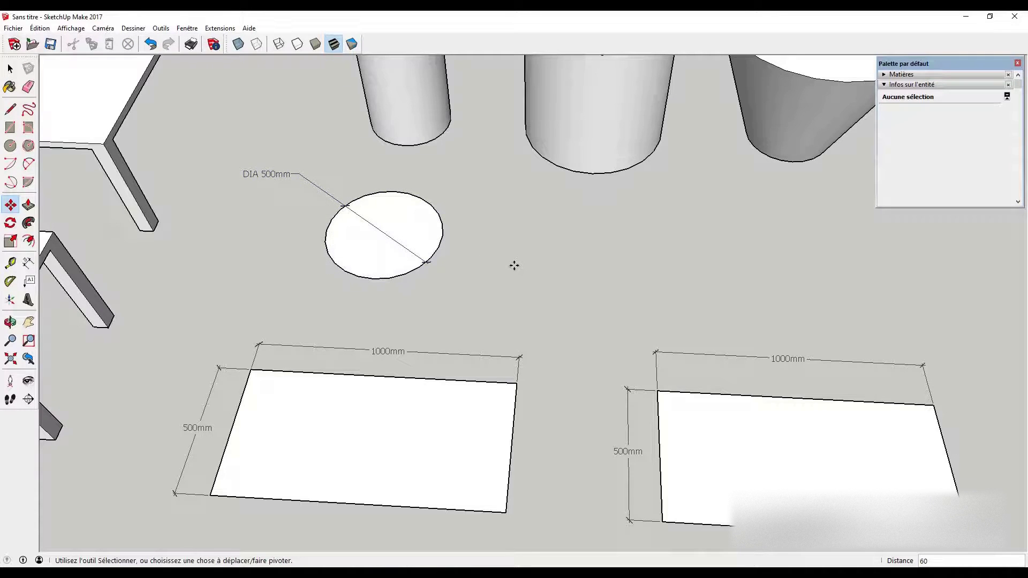
key(space)
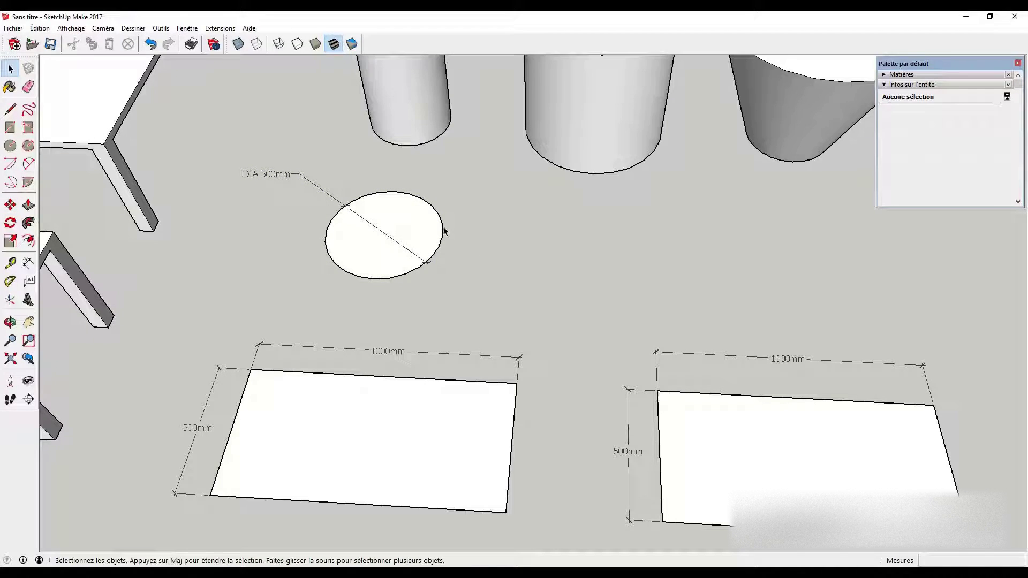
Step: Select the circle to check its 250mm radius, then view the cylinders from above
click(442, 224)
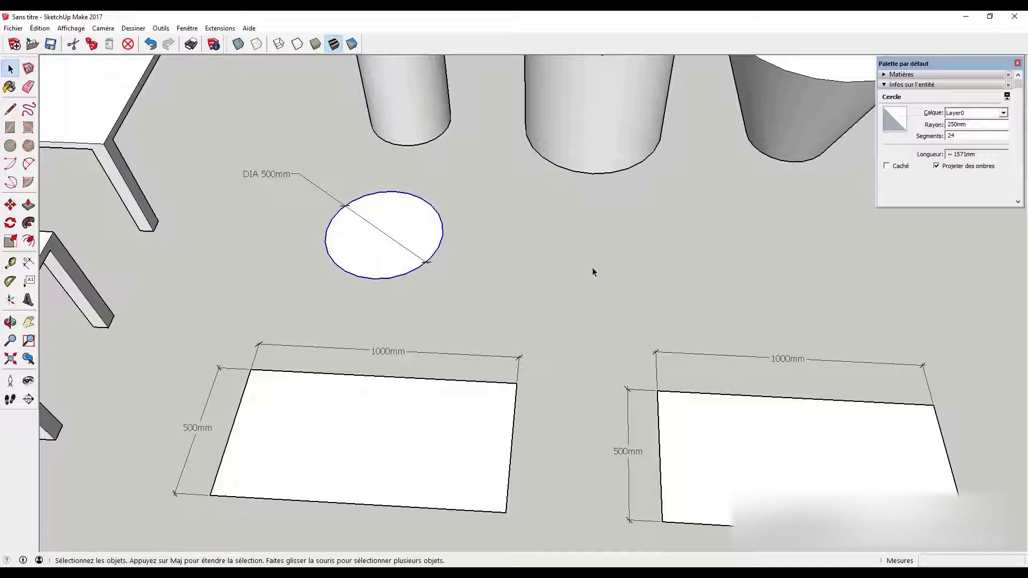
click(557, 281)
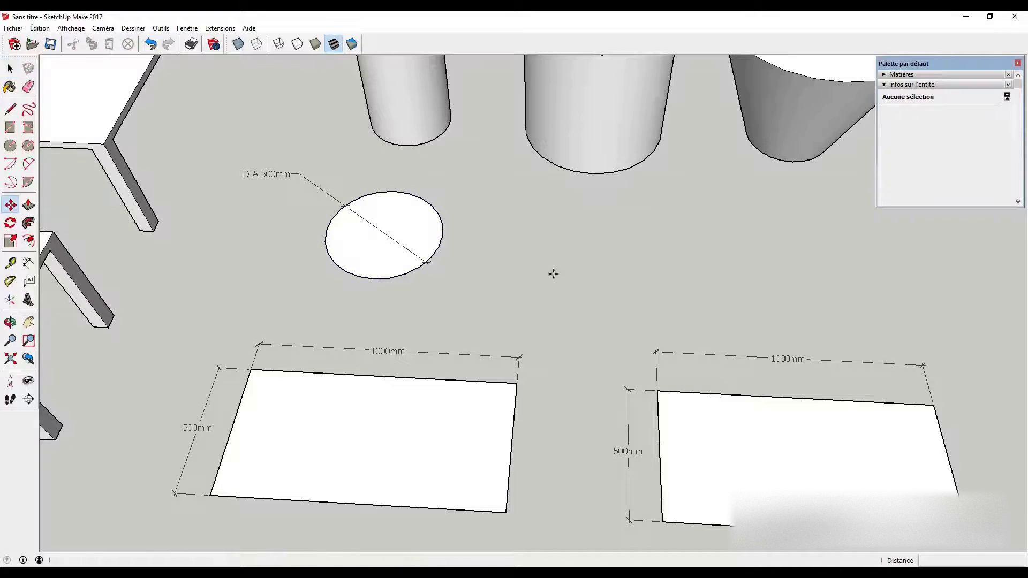
key(m)
drag(371, 281, 371, 281)
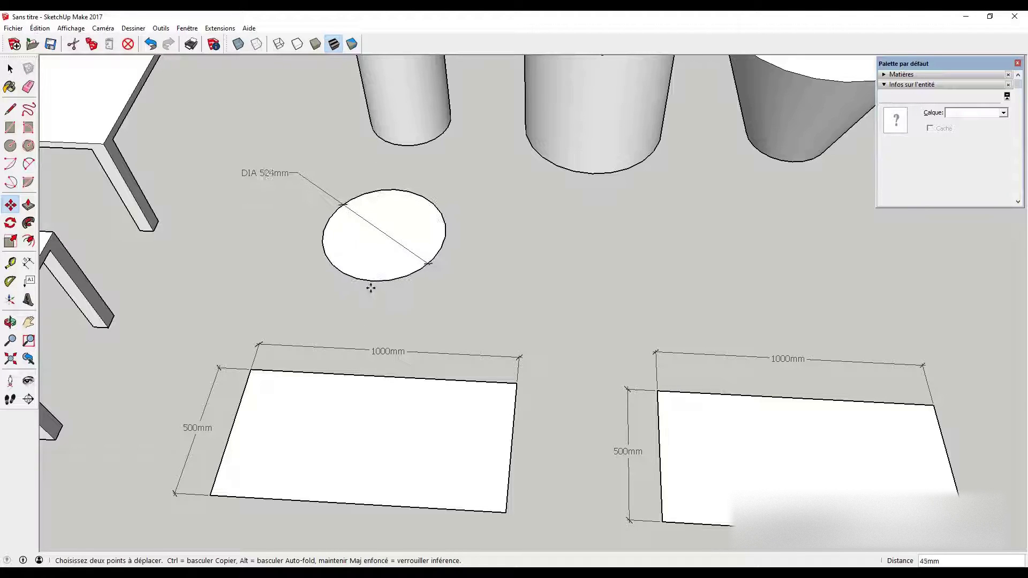
key(Escape)
key(space)
mouse_move(509, 262)
middle_down()
mouse_move(446, 350)
mouse_move(451, 331)
middle_up()
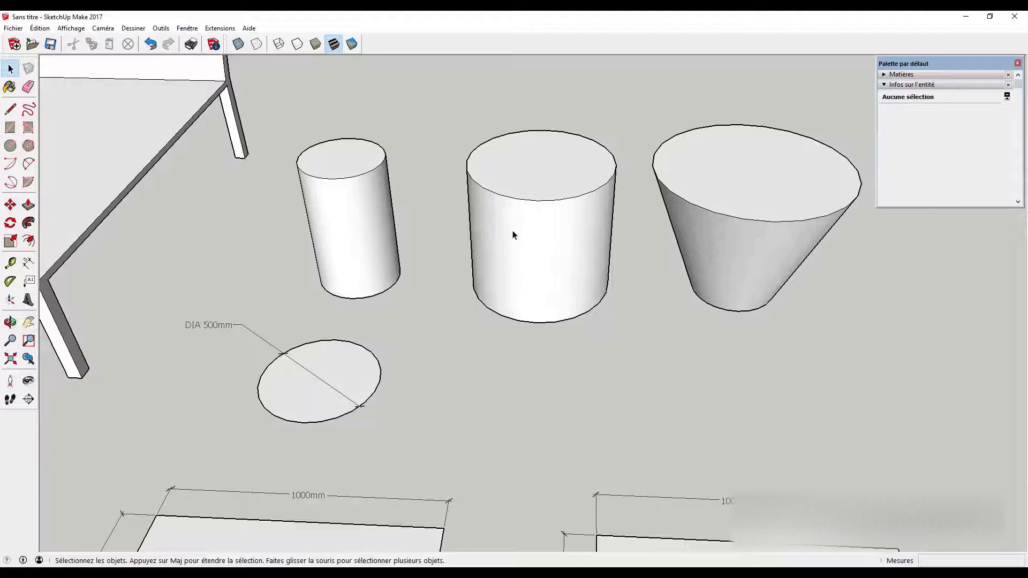
Step: Flare the middle cylinder's top edge outward into a wide cone top
key(m)
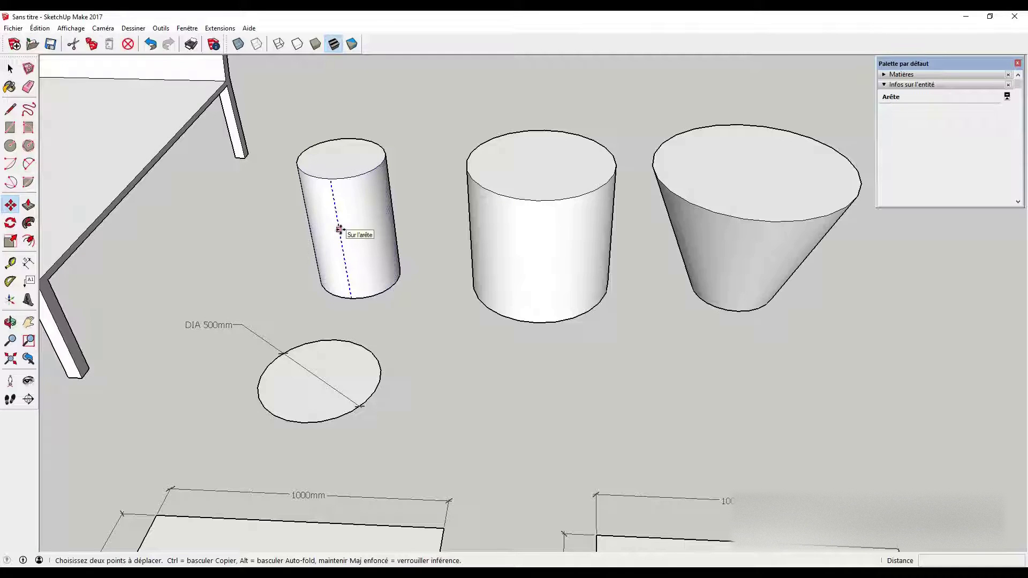
mouse_move(367, 232)
middle_down()
mouse_move(343, 251)
mouse_move(350, 206)
middle_up()
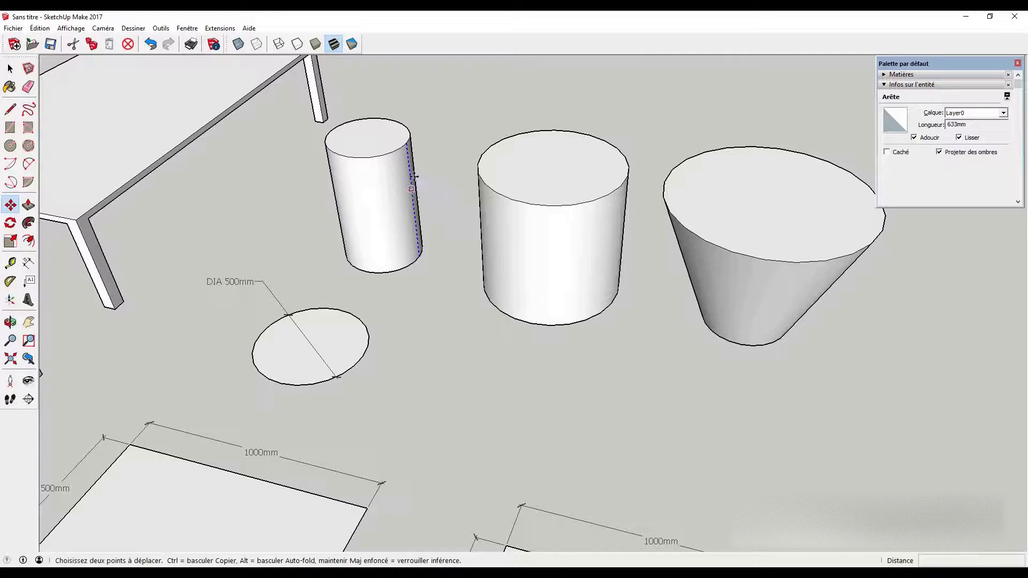
click(356, 204)
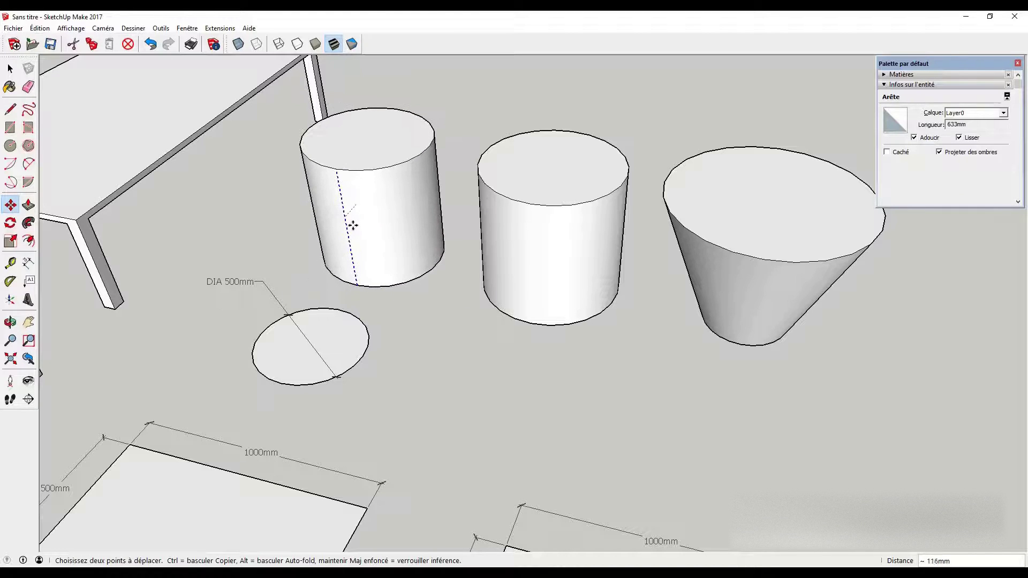
key(Escape)
middle_drag(509, 362, 436, 358)
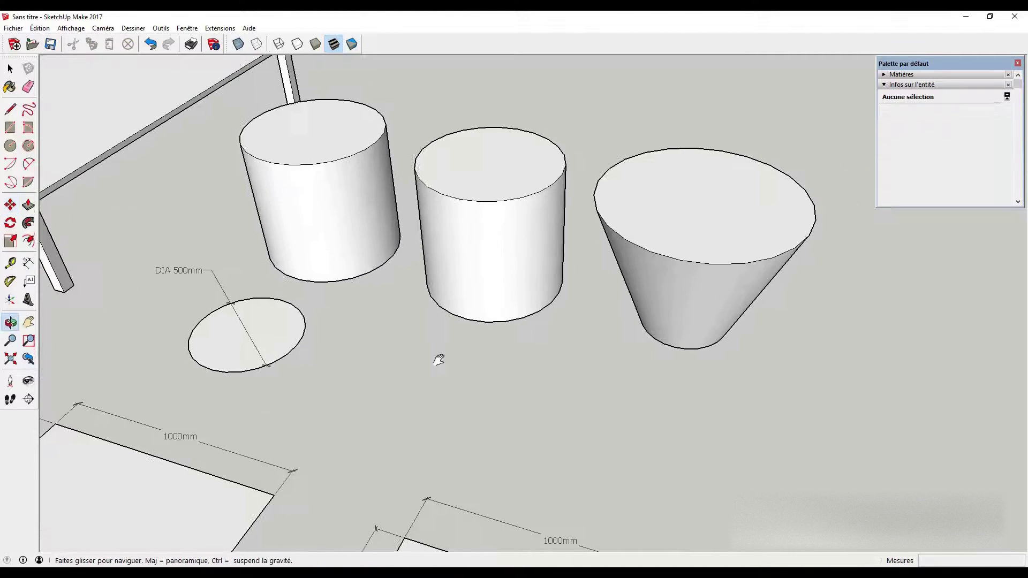
middle_drag(484, 328, 509, 367)
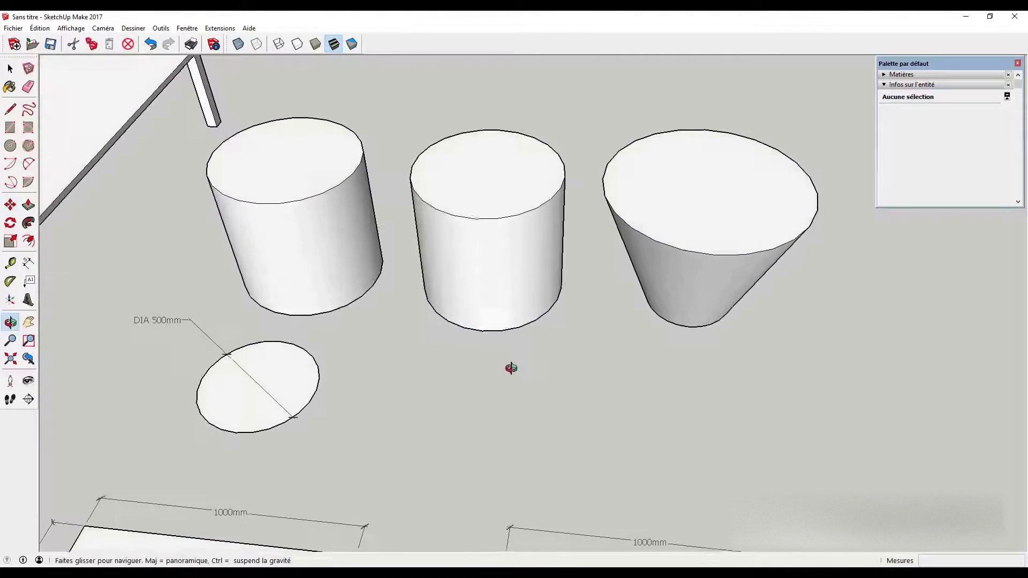
click(478, 220)
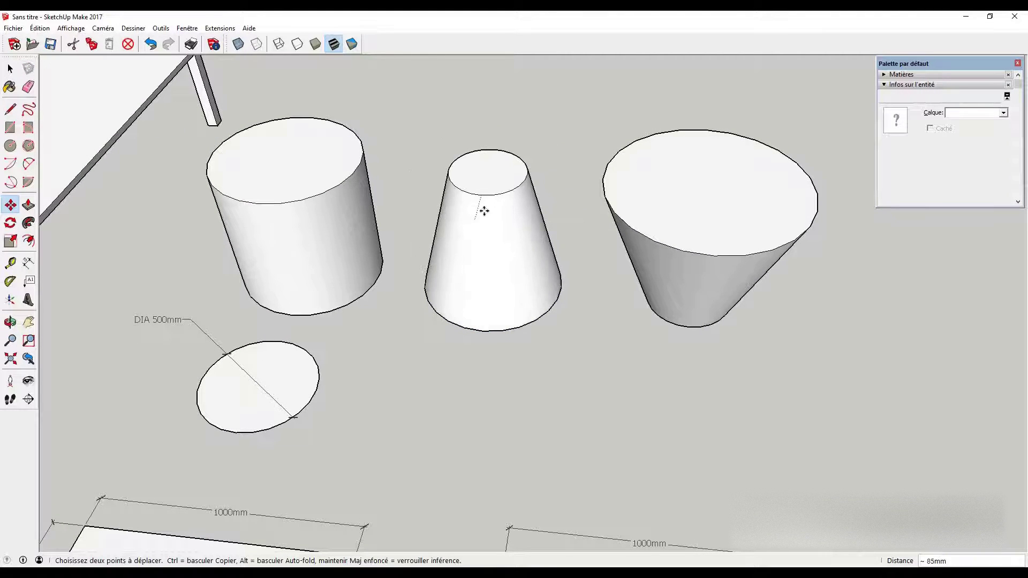
click(468, 246)
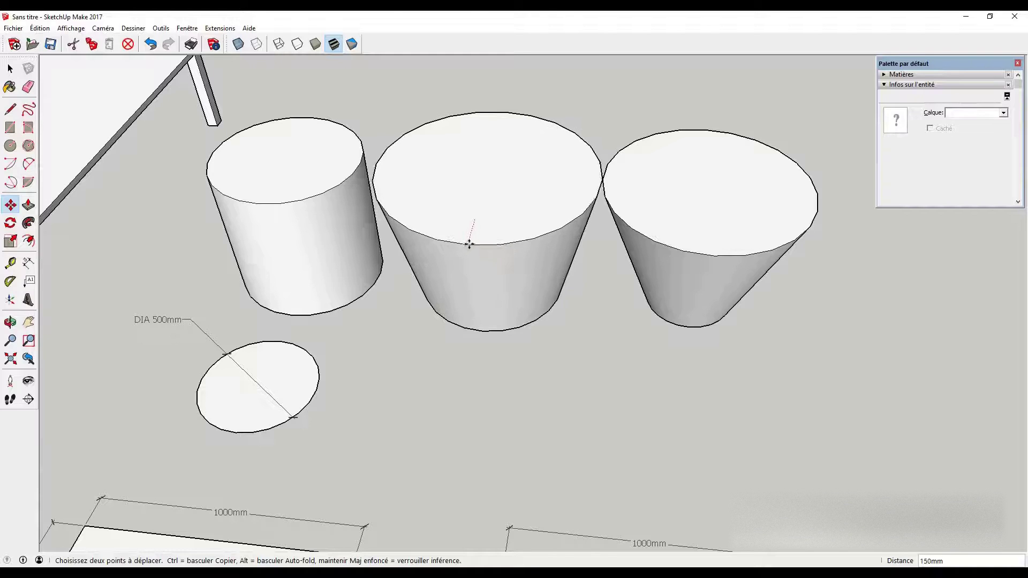
Step: Move the middle shape's bottom circle inward to narrow the cone, then check its top circle
mouse_move(518, 349)
middle_down()
mouse_move(518, 196)
mouse_move(486, 287)
middle_up()
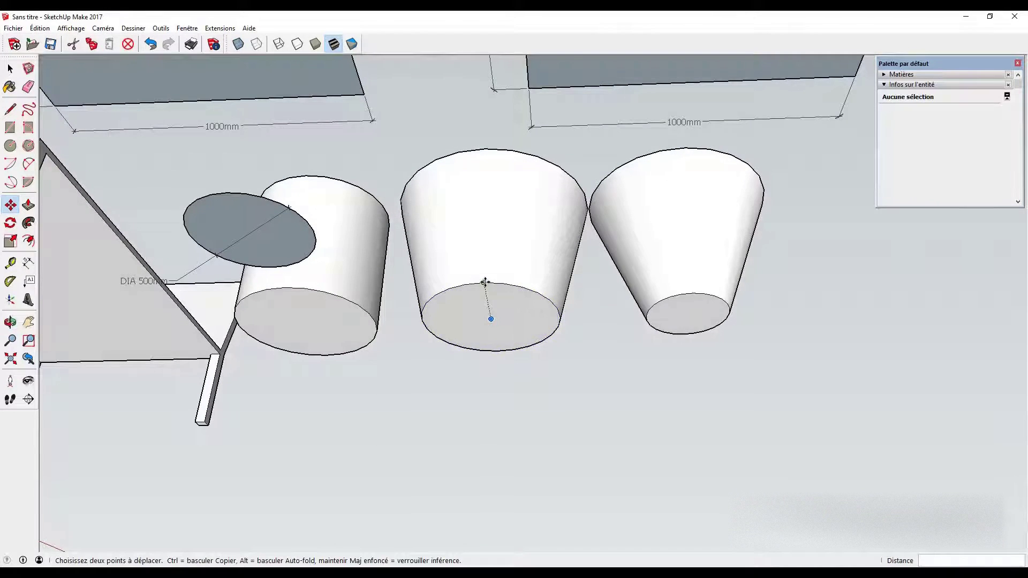
click(484, 283)
click(484, 299)
key(space)
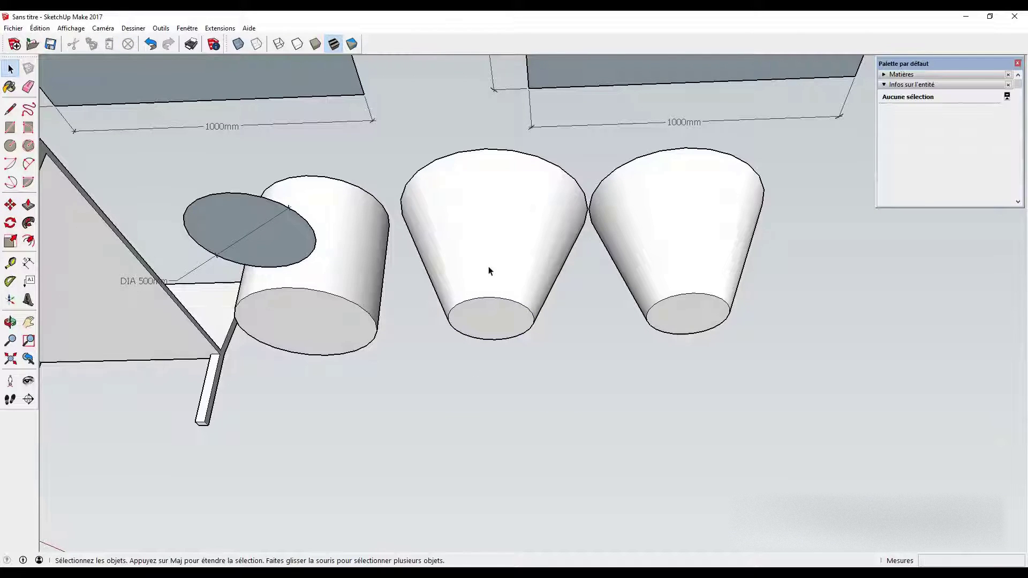
mouse_move(495, 320)
middle_down()
mouse_move(482, 402)
mouse_move(482, 248)
mouse_move(532, 275)
middle_up()
click(530, 249)
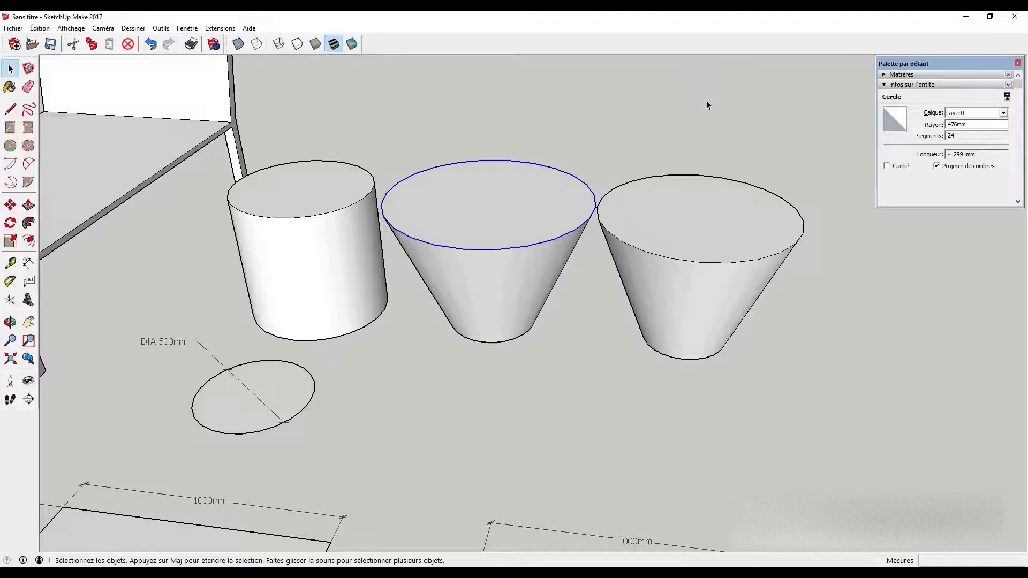
Step: Crossing-select and delete the cylinders, cones, circle, rectangles and leftover dimensions
scroll(702, 117, down, 2)
scroll(602, 282, down, 4)
click(602, 282)
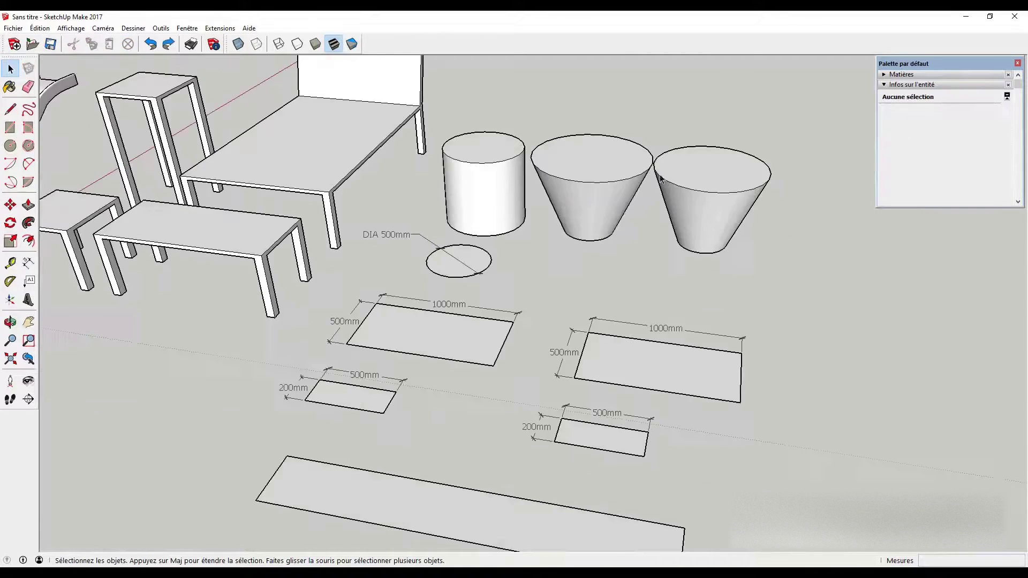
mouse_move(686, 215)
middle_down()
mouse_move(601, 155)
mouse_move(668, 161)
mouse_move(672, 211)
mouse_move(682, 106)
middle_up()
drag(681, 97, 539, 342)
drag(351, 464, 354, 465)
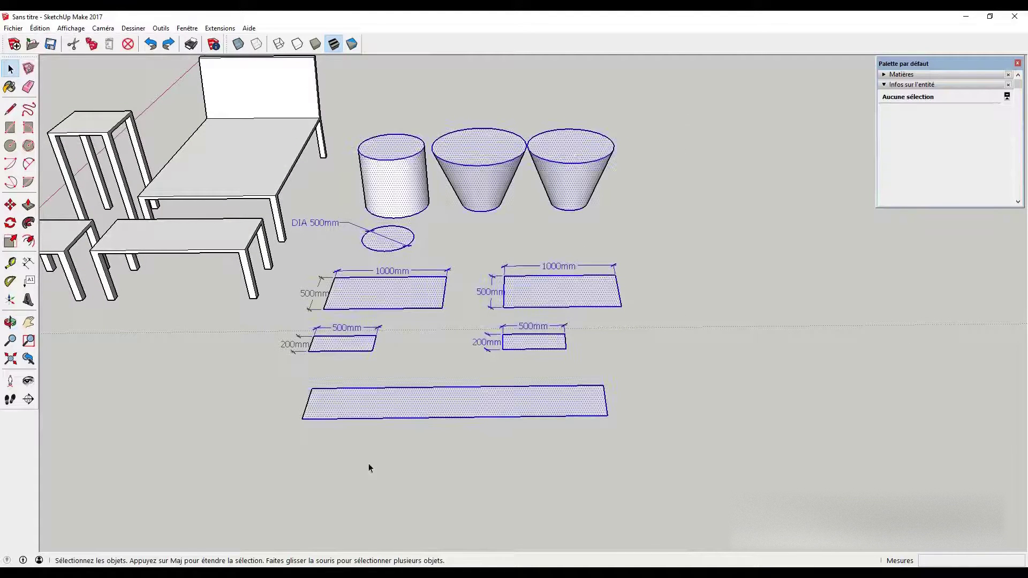
key(Delete)
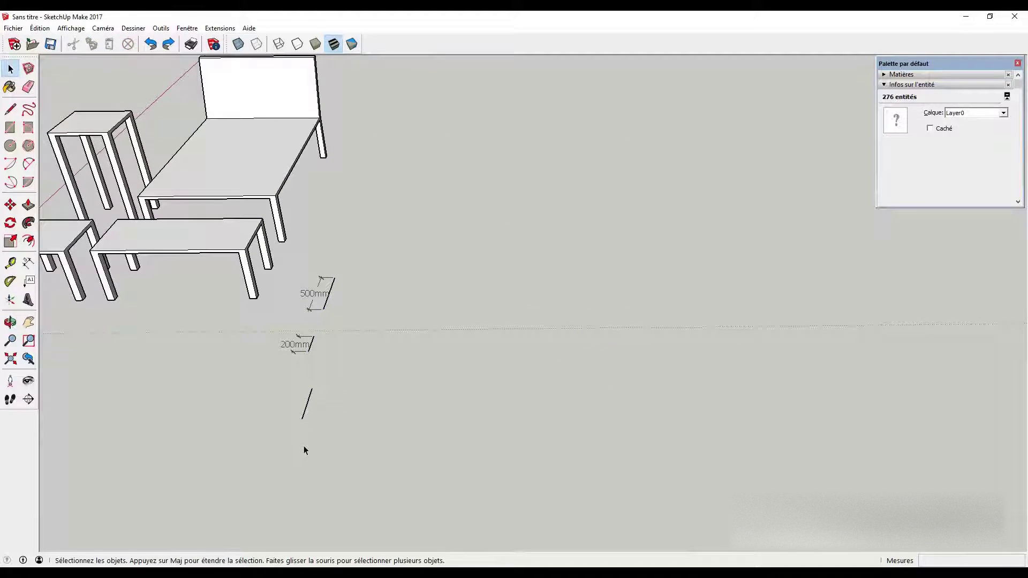
key(Delete)
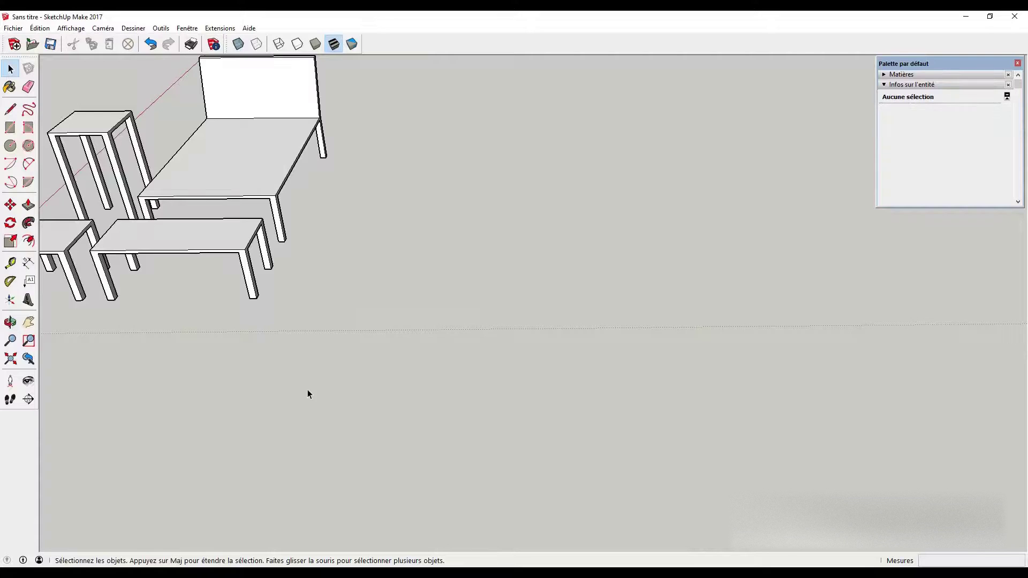
scroll(267, 380, down, 3)
middle_drag(615, 443, 461, 390)
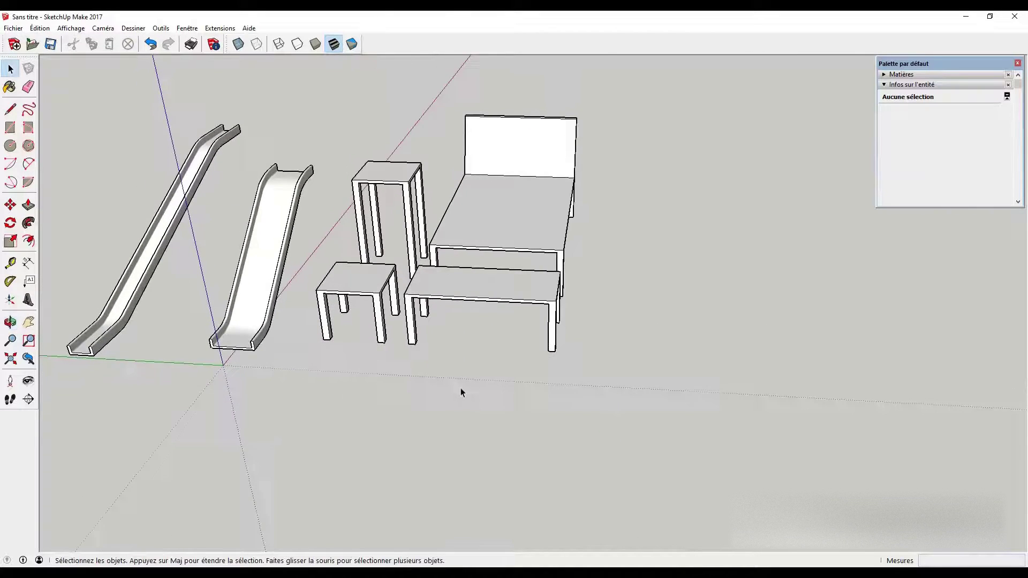
scroll(460, 388, up, 3)
scroll(513, 423, down, 3)
middle_drag(516, 424, 361, 297)
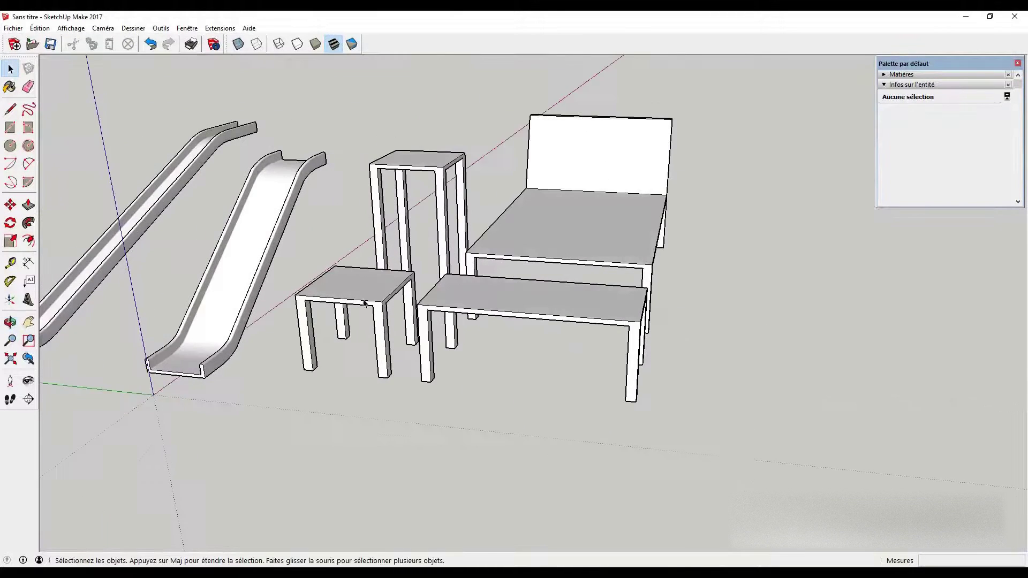
scroll(360, 292, up, 3)
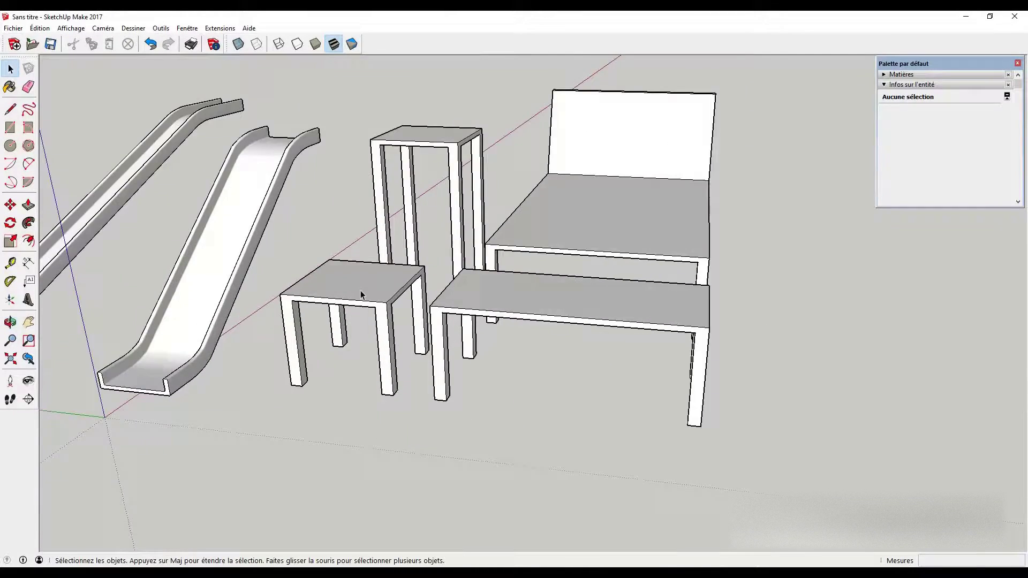
scroll(361, 292, up, 2)
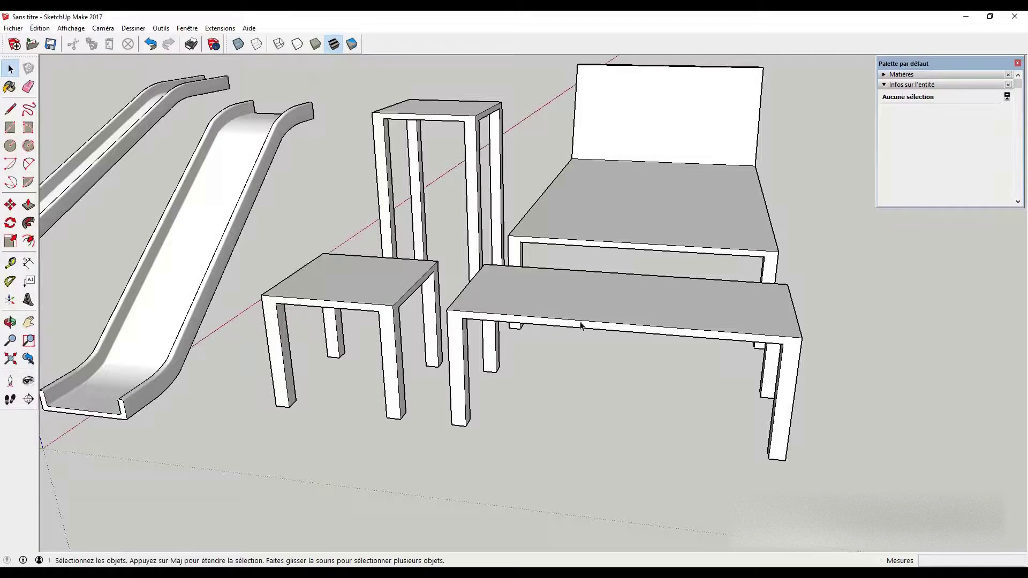
mouse_move(654, 304)
middle_down()
mouse_move(645, 328)
mouse_move(780, 243)
mouse_move(532, 299)
mouse_move(324, 364)
mouse_move(601, 319)
mouse_move(553, 358)
mouse_move(532, 411)
mouse_move(349, 308)
middle_up()
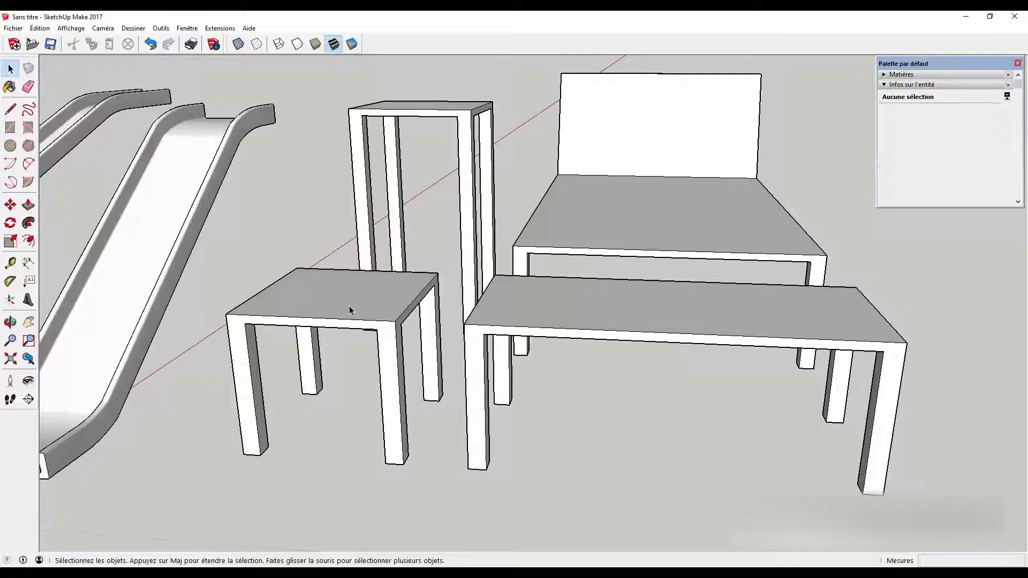
double_click(349, 309)
click(348, 416)
mouse_move(348, 416)
middle_down()
mouse_move(363, 413)
mouse_move(360, 349)
mouse_move(328, 380)
mouse_move(355, 211)
mouse_move(341, 149)
middle_up()
click(386, 158)
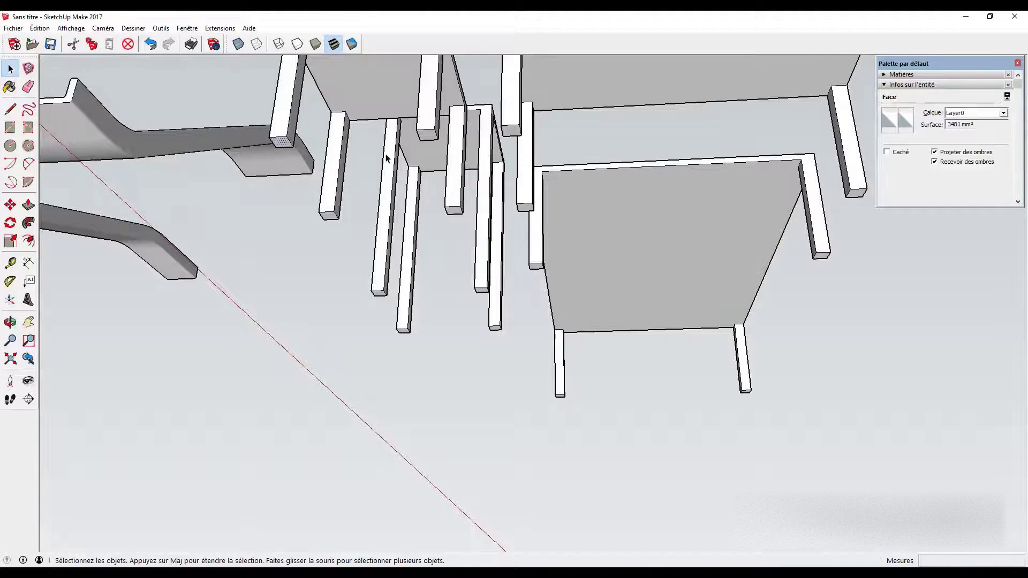
shift+click(424, 135)
click(433, 273)
mouse_move(434, 273)
middle_down()
mouse_move(398, 336)
mouse_move(399, 408)
mouse_move(378, 416)
middle_up()
drag(199, 368, 436, 481)
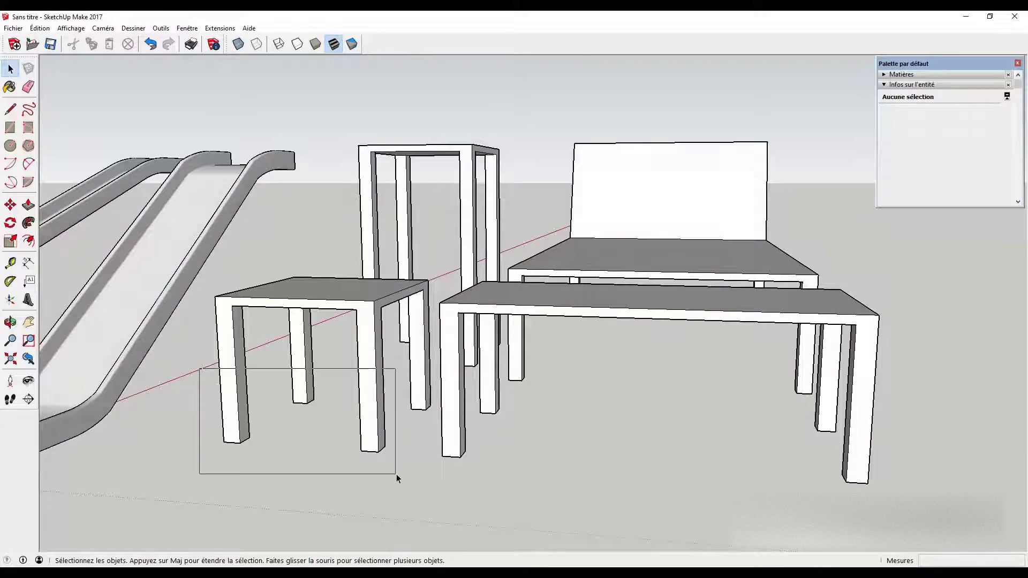
mouse_move(435, 481)
middle_down()
mouse_move(390, 458)
mouse_move(383, 292)
middle_up()
key(m)
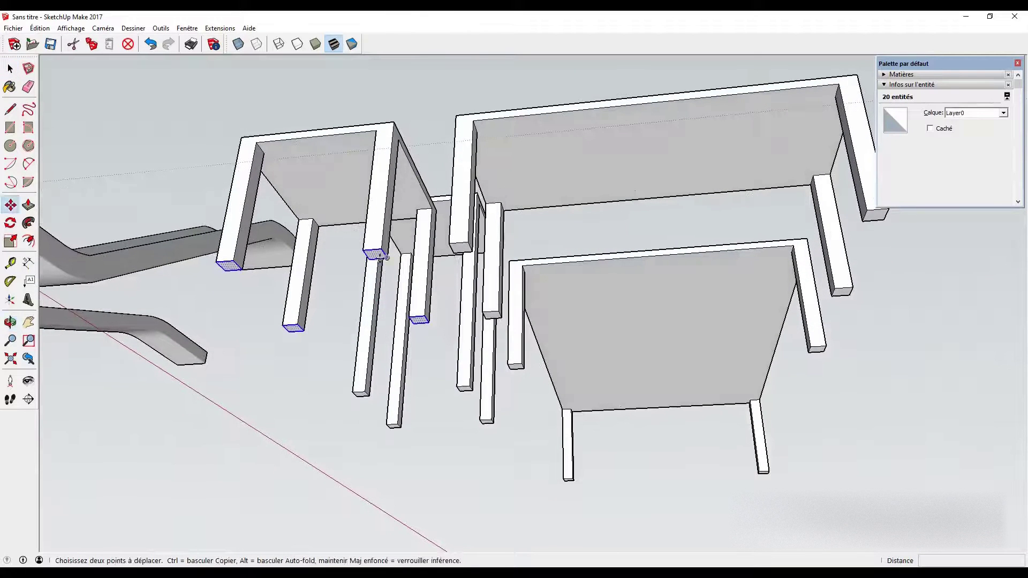
click(377, 255)
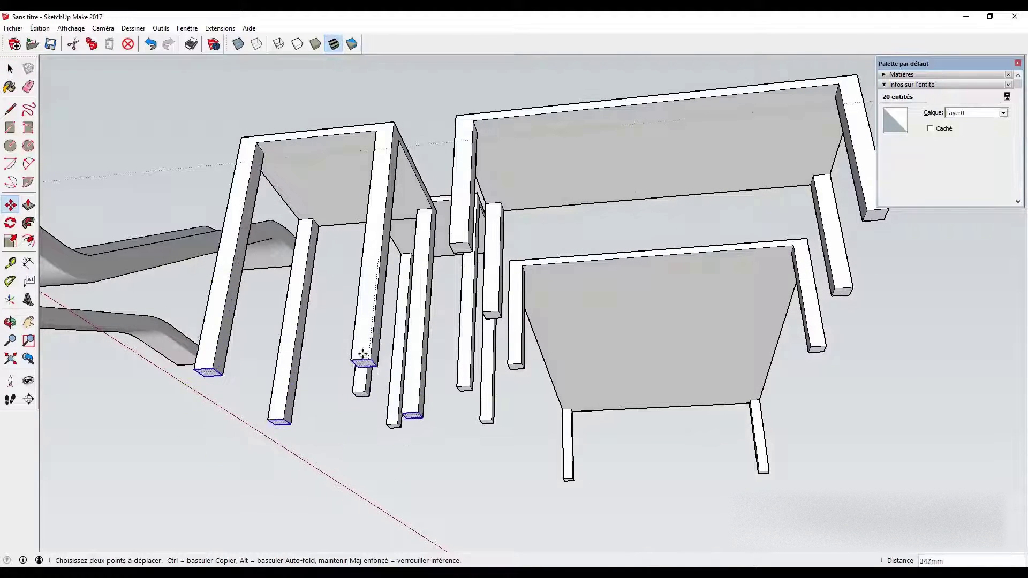
key(Escape)
key(space)
click(328, 397)
middle_drag(329, 397, 240, 316)
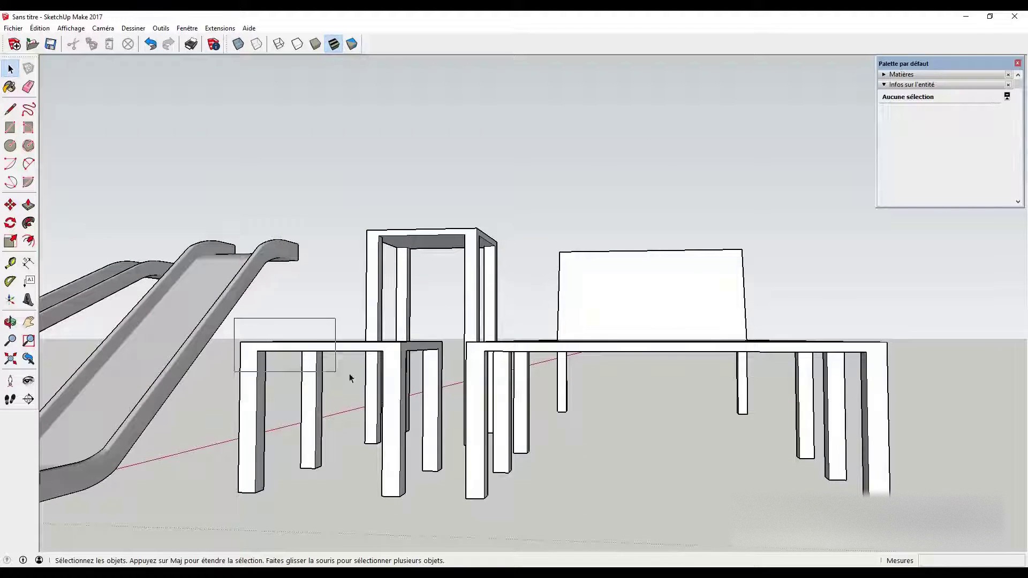
drag(236, 317, 456, 390)
middle_drag(351, 401, 324, 291)
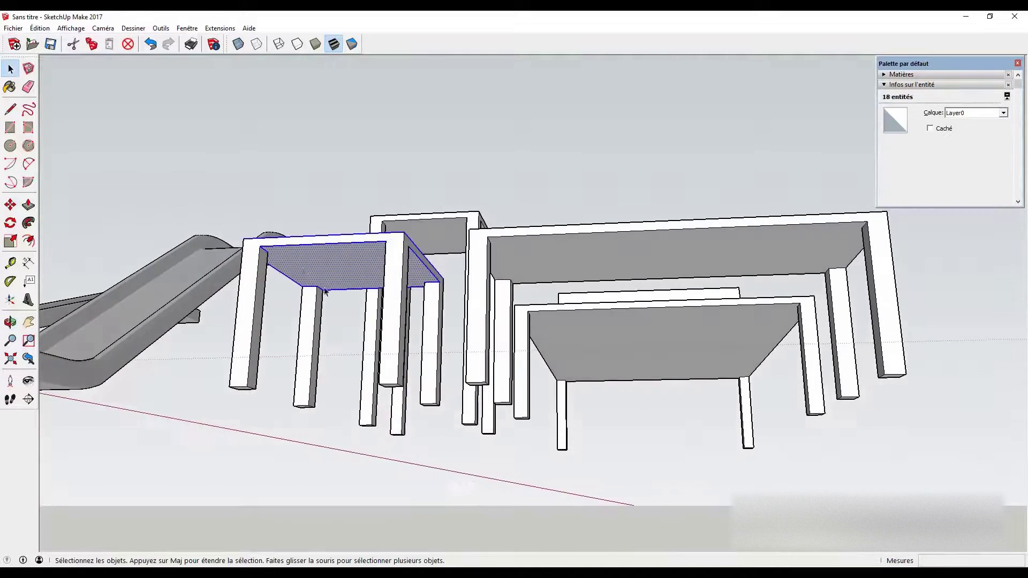
middle_drag(350, 337, 339, 424)
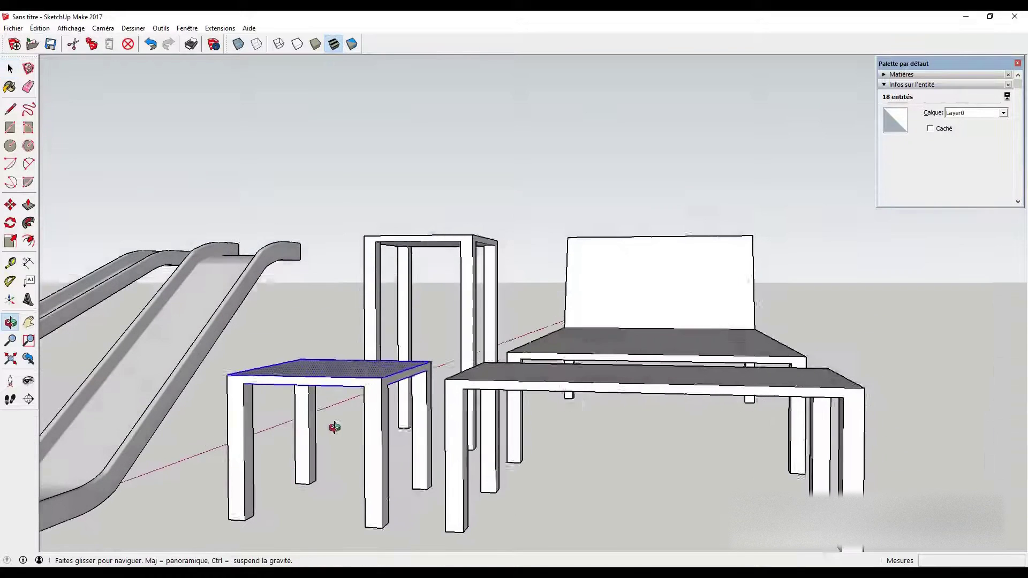
key(m)
drag(380, 373, 474, 235)
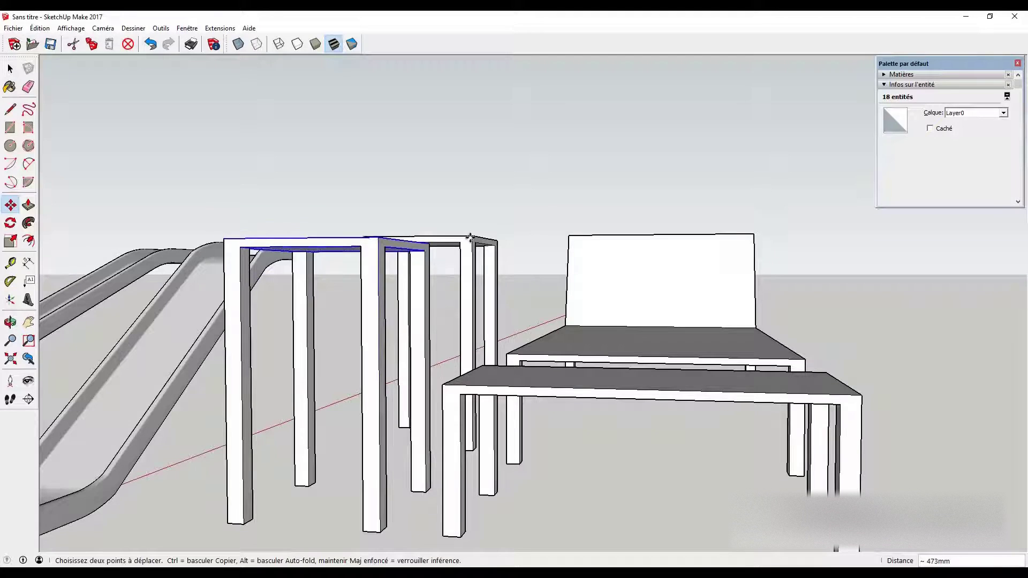
drag(473, 235, 473, 236)
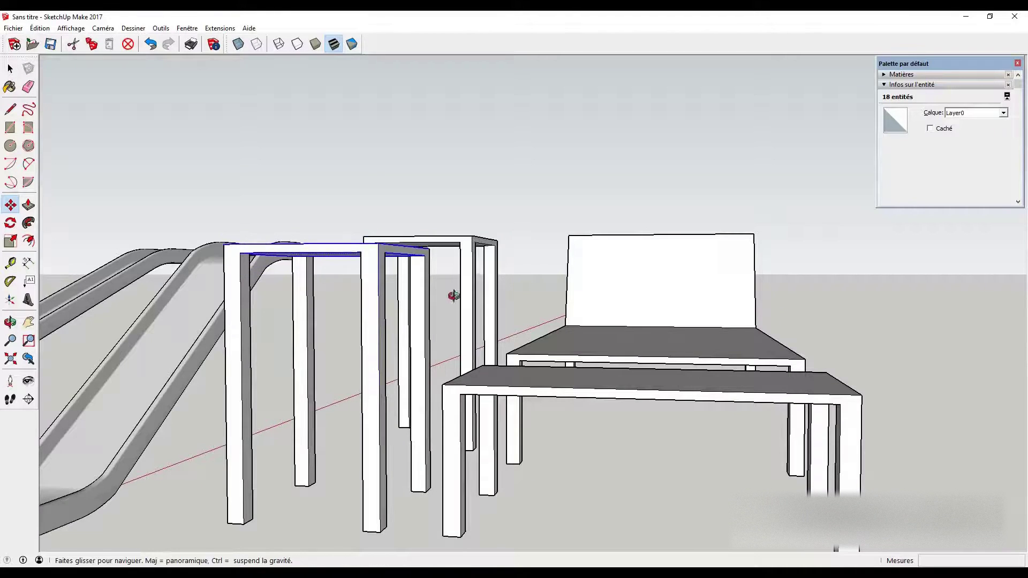
middle_drag(454, 294, 453, 266)
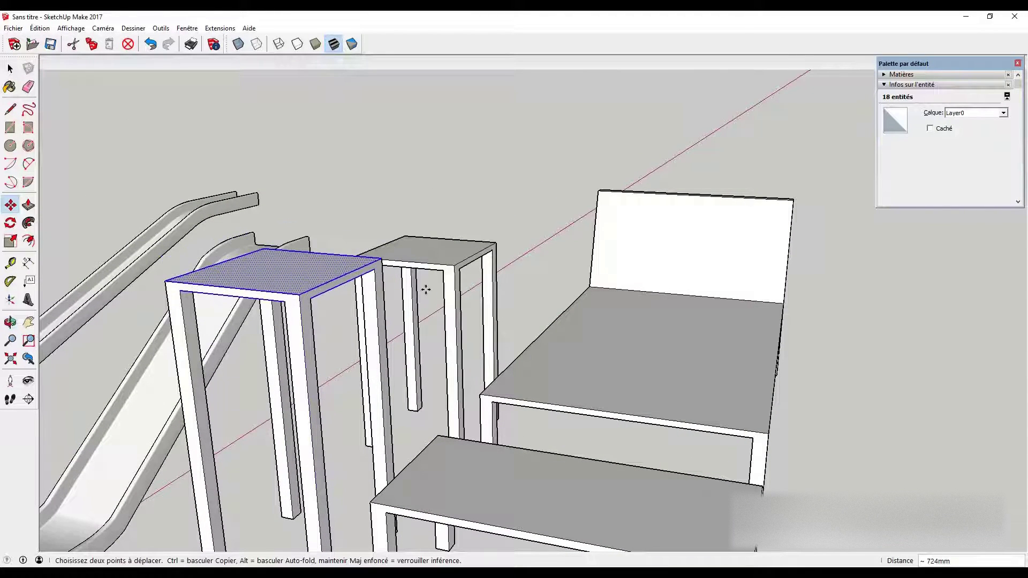
drag(452, 266, 453, 265)
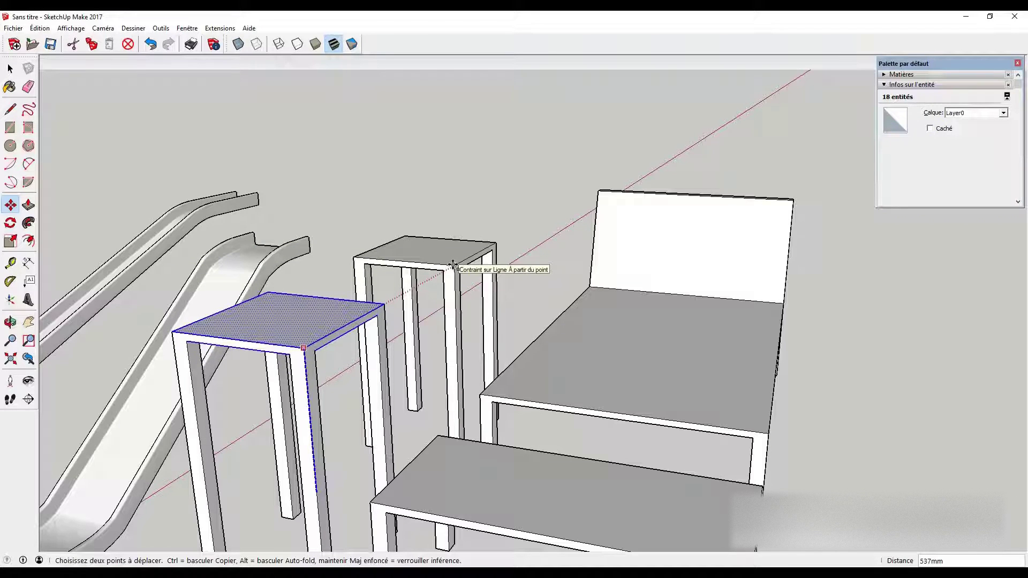
mouse_move(453, 266)
mouse_down()
mouse_move(422, 313)
mouse_move(455, 270)
mouse_up()
middle_drag(453, 269, 427, 291)
mouse_move(427, 292)
mouse_down()
mouse_move(431, 325)
mouse_move(458, 253)
mouse_up()
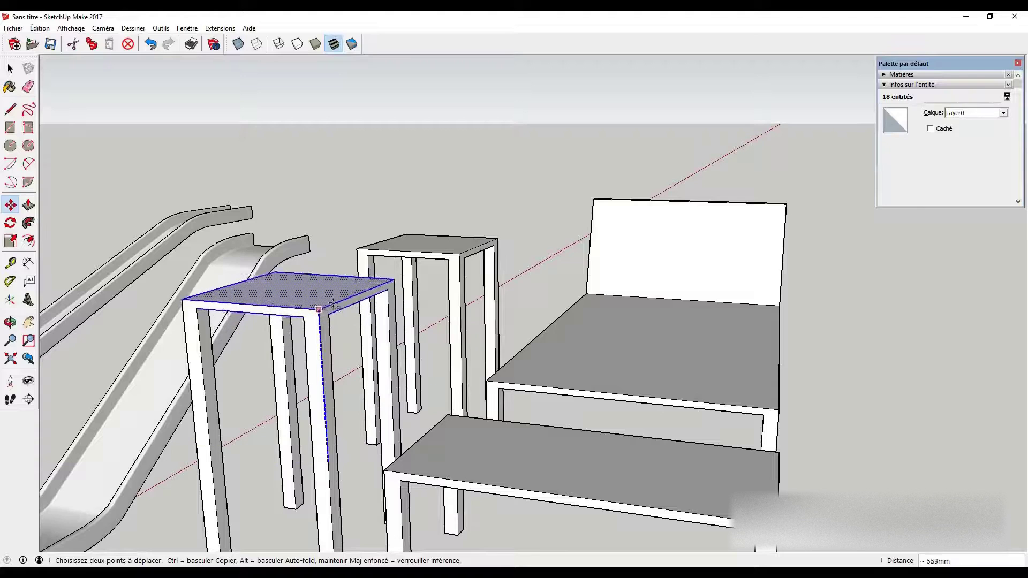
click(459, 254)
key(space)
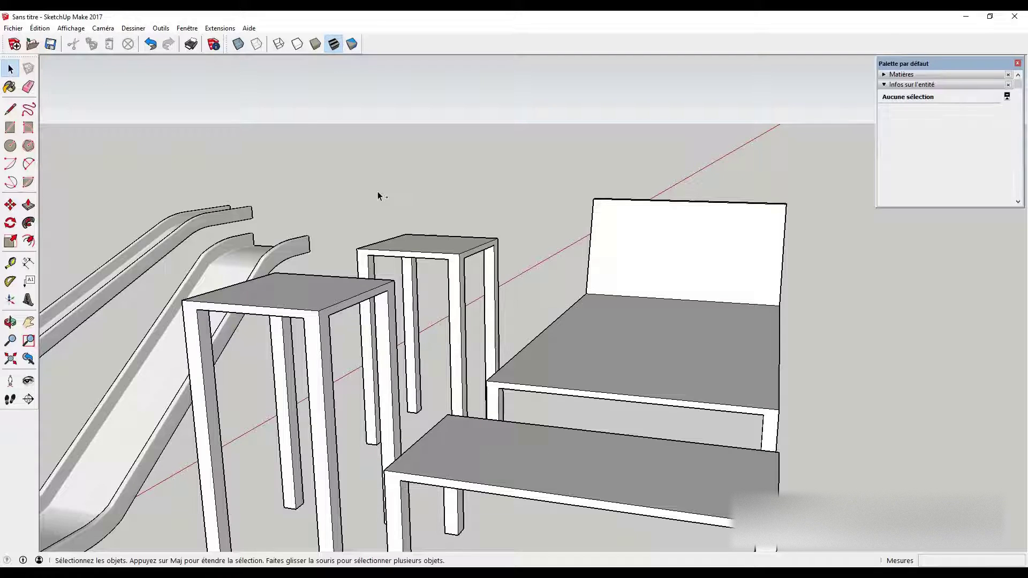
key(ctrl+z)
Step: Select the entire low bench with a triple-click and delete it
key(ctrl+z)
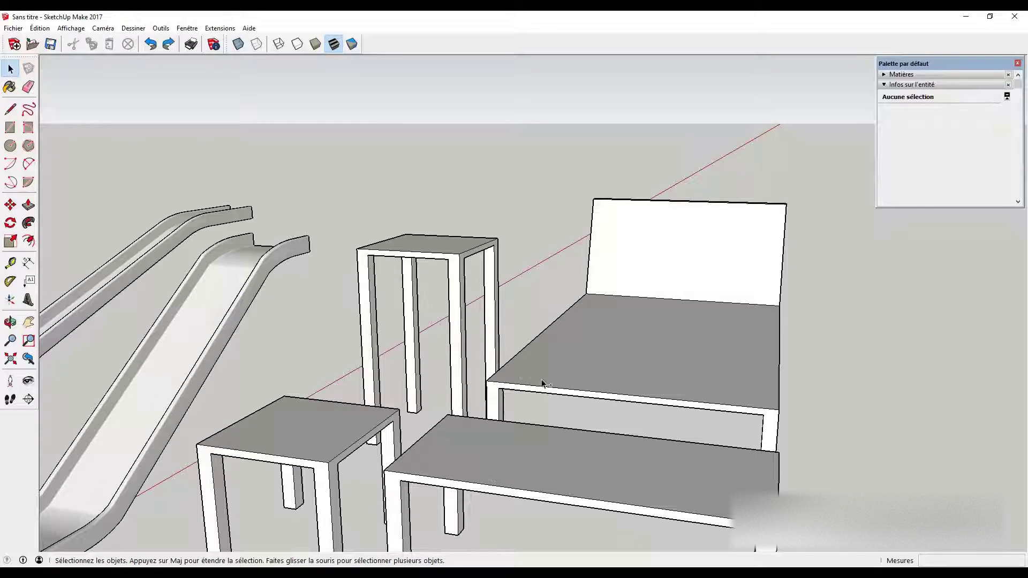
key(ctrl+z)
middle_drag(588, 459, 567, 403)
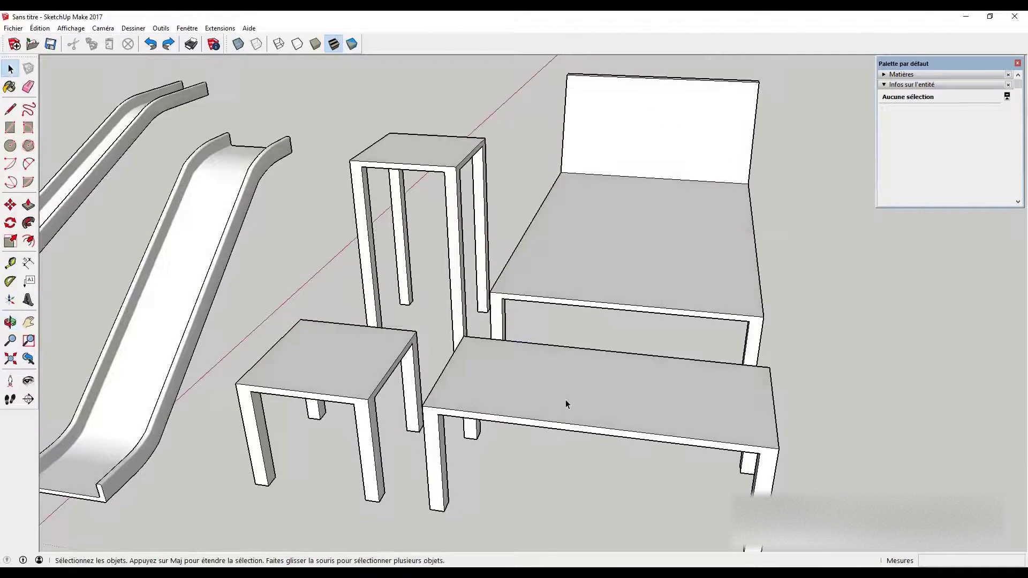
click(565, 400)
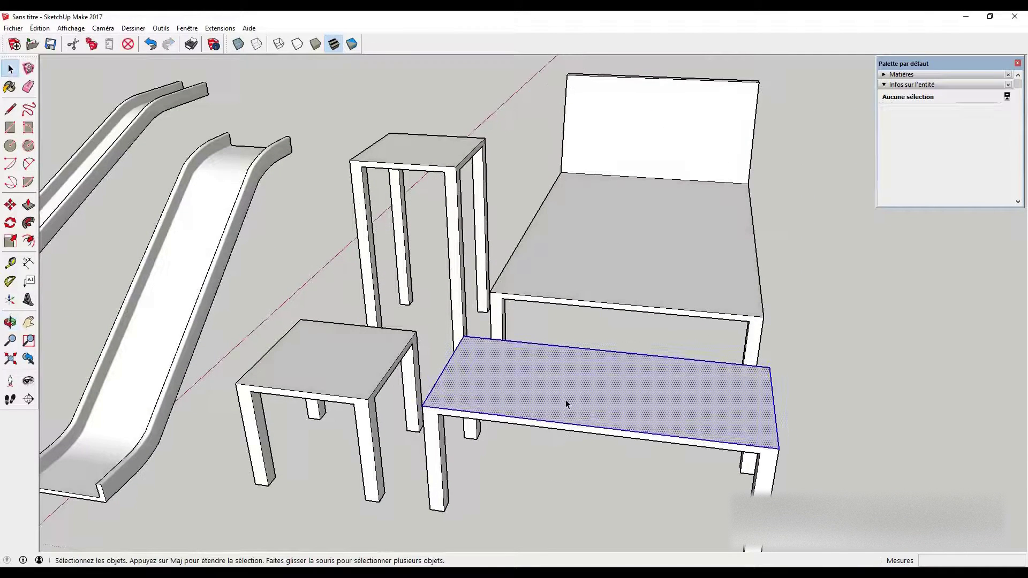
triple_click(565, 399)
key(Delete)
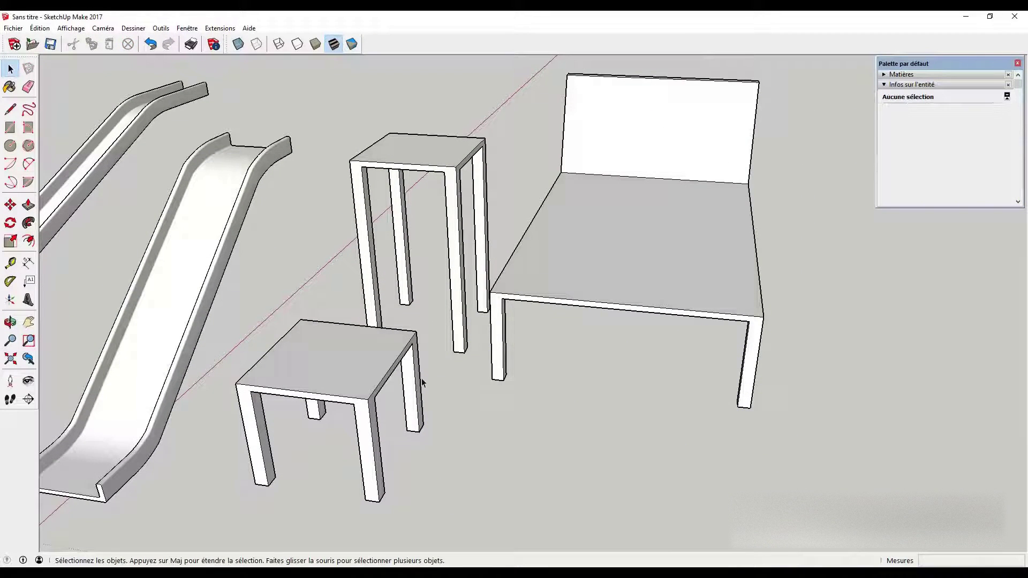
Step: Orbit and shift the view to frame the small stool
click(347, 375)
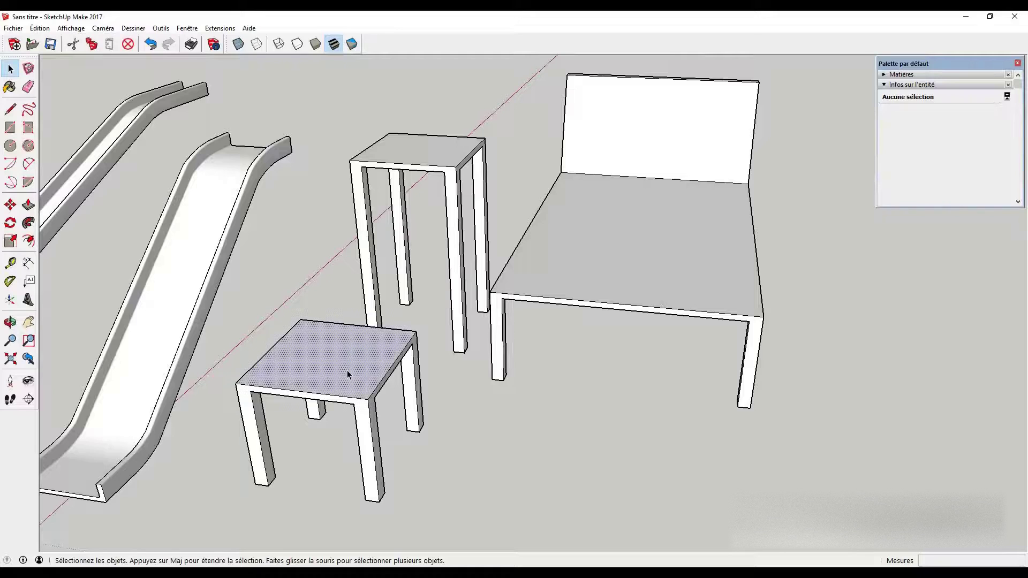
middle_drag(450, 438, 441, 460)
click(442, 459)
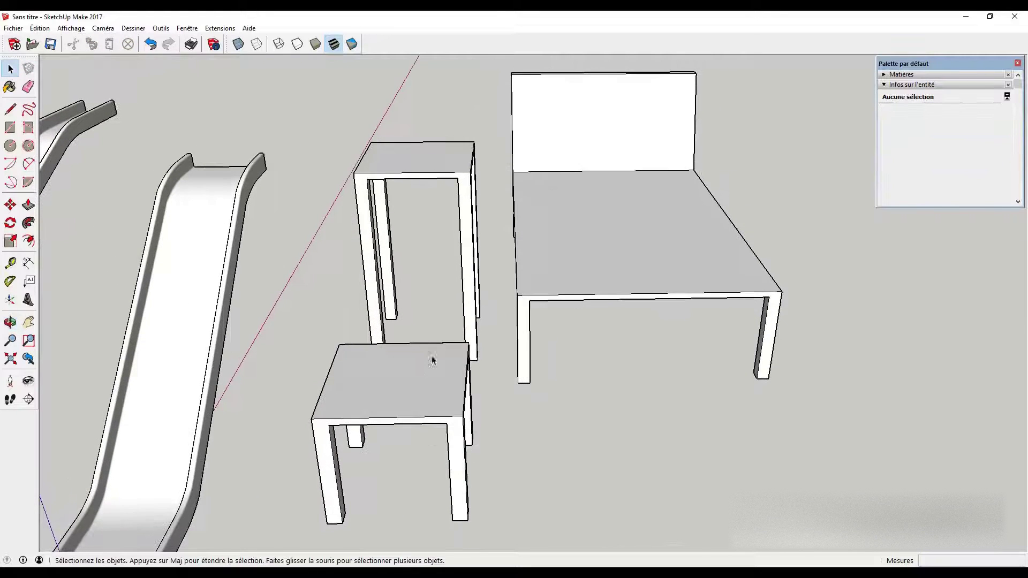
mouse_move(433, 360)
middle_down()
mouse_move(457, 450)
mouse_move(470, 310)
mouse_move(452, 250)
middle_up()
Step: Window-select the stool's right leg and edge, then cancel a first move attempt
drag(445, 247, 518, 477)
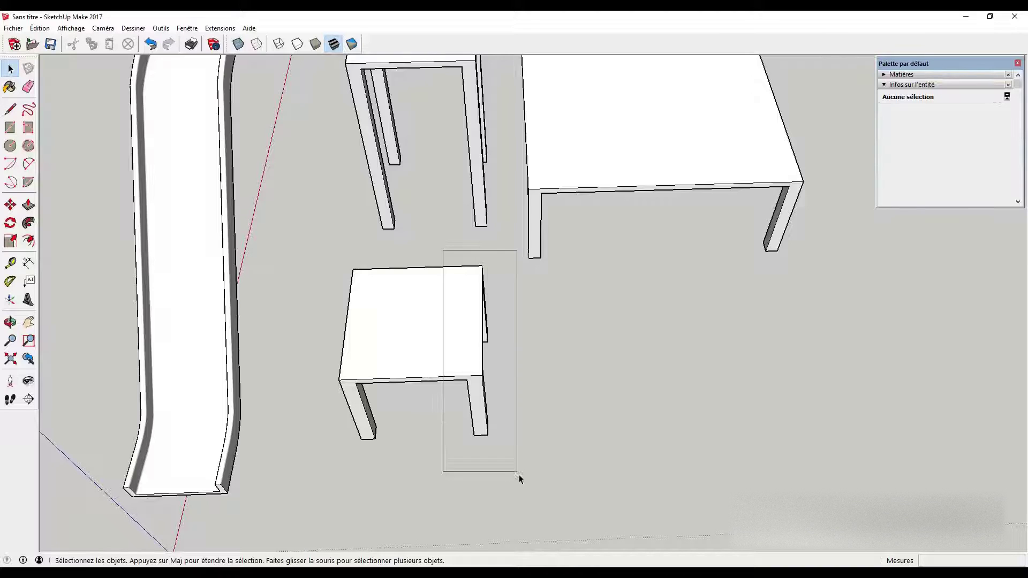
mouse_move(518, 477)
middle_down()
mouse_move(530, 355)
mouse_move(463, 275)
middle_up()
drag(443, 241, 512, 455)
mouse_move(551, 432)
middle_down()
mouse_move(487, 369)
mouse_move(498, 337)
middle_up()
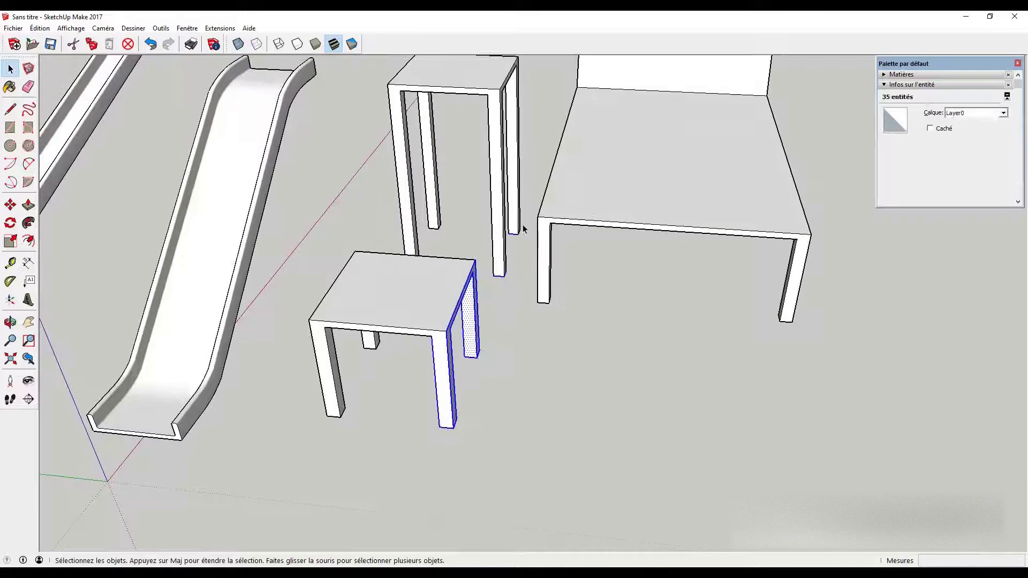
key(m)
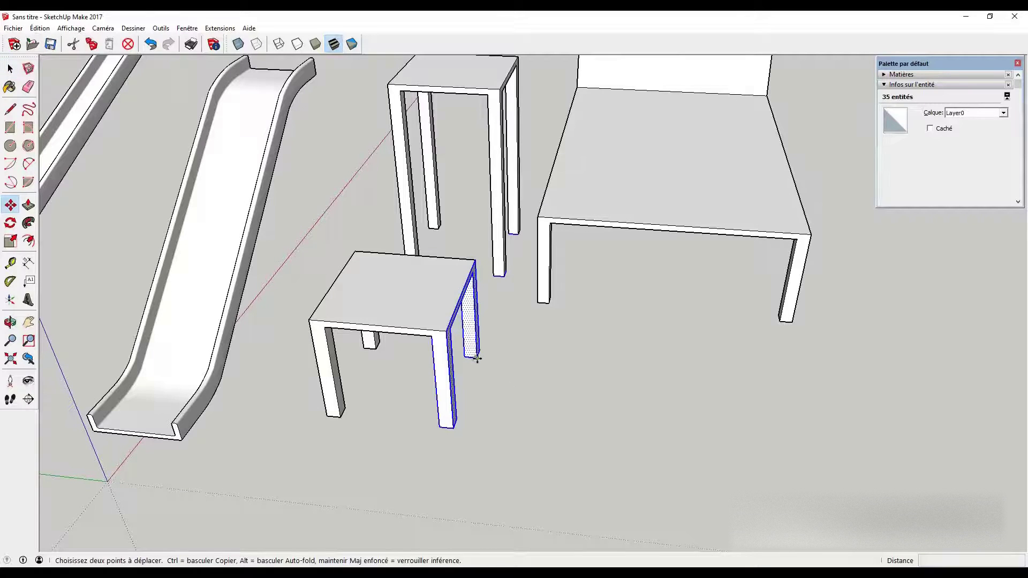
click(477, 358)
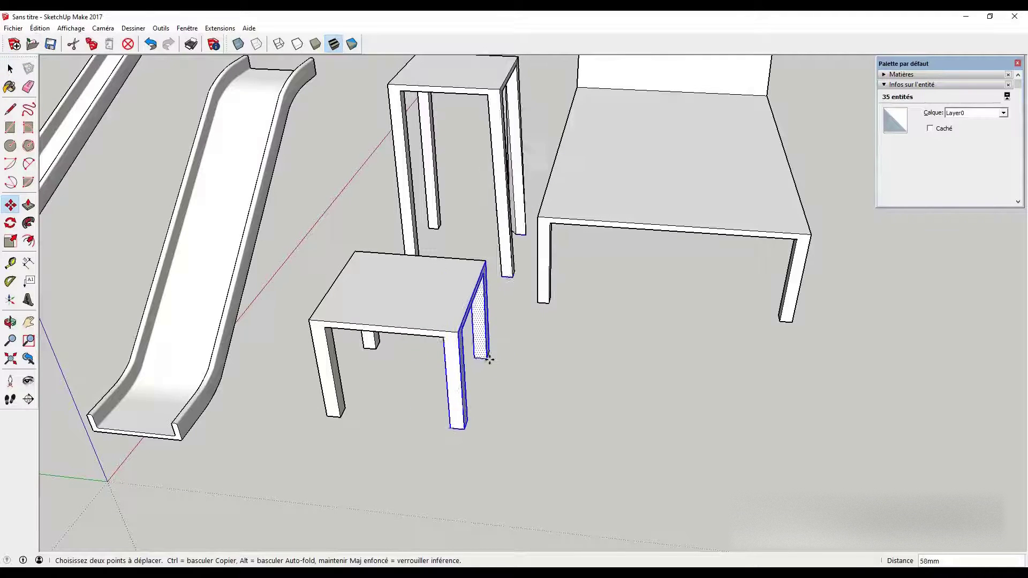
key(Escape)
key(space)
Step: Move the stool's right leg and edge about 760 mm along the red axis
click(505, 394)
mouse_move(505, 395)
middle_down()
mouse_move(439, 446)
mouse_move(459, 306)
middle_up()
mouse_move(447, 280)
mouse_down()
mouse_move(515, 483)
mouse_move(533, 496)
mouse_up()
middle_drag(533, 496, 480, 413)
key(m)
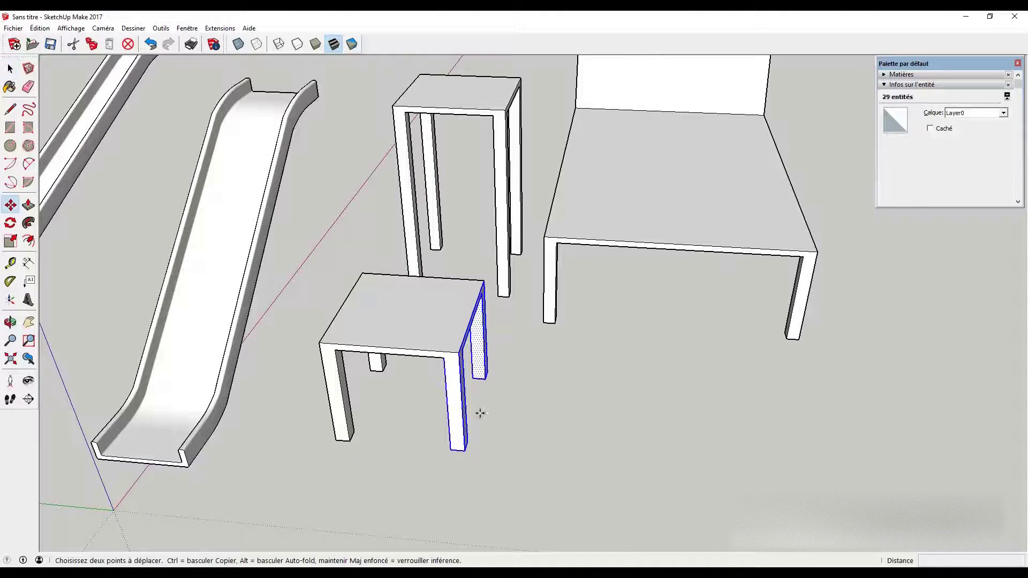
click(464, 452)
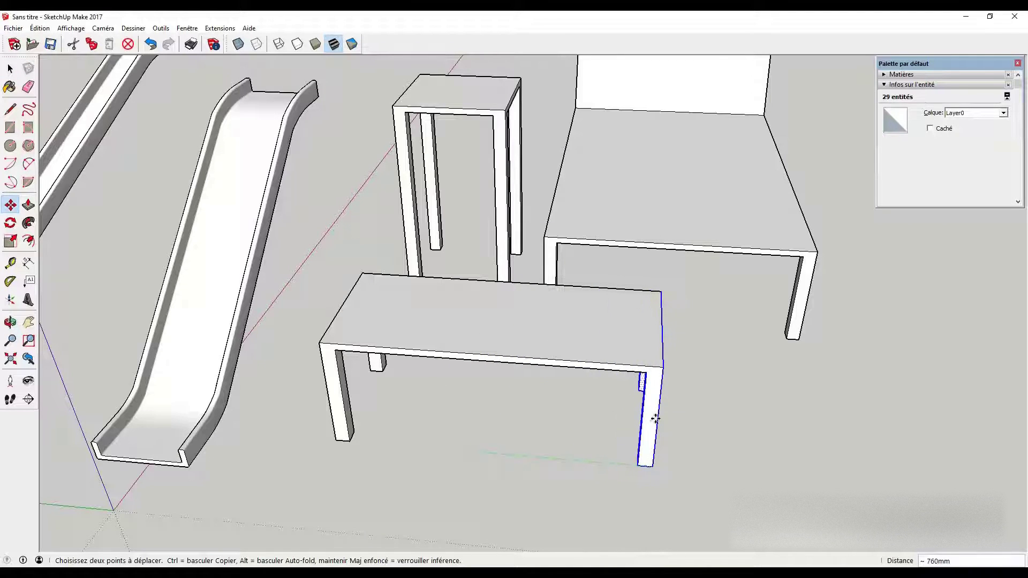
click(655, 418)
key(space)
click(522, 468)
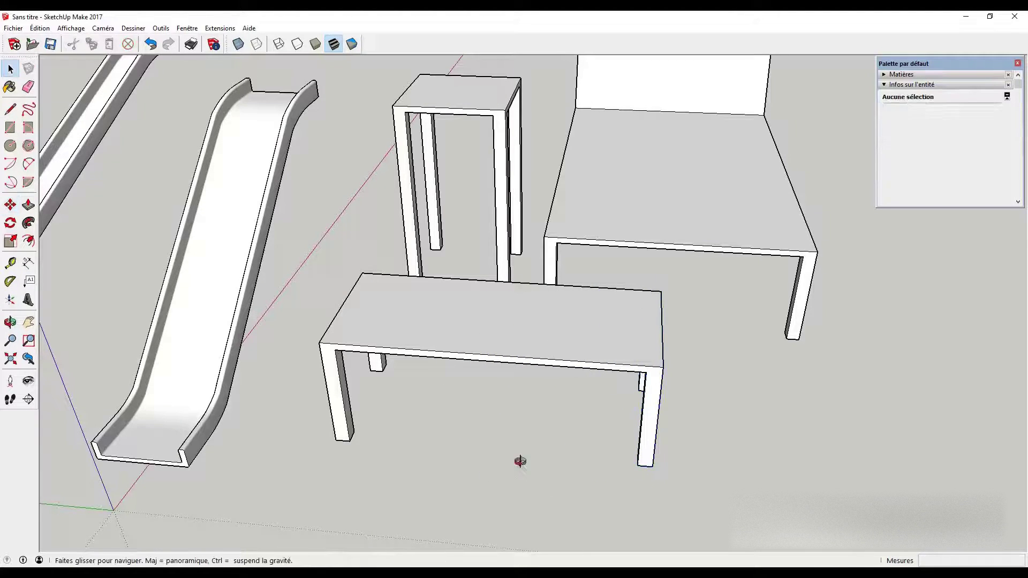
mouse_move(522, 468)
middle_down()
mouse_move(408, 477)
mouse_move(459, 89)
middle_up()
Step: Delete the tall stool and the large backed seat
triple_click(485, 99)
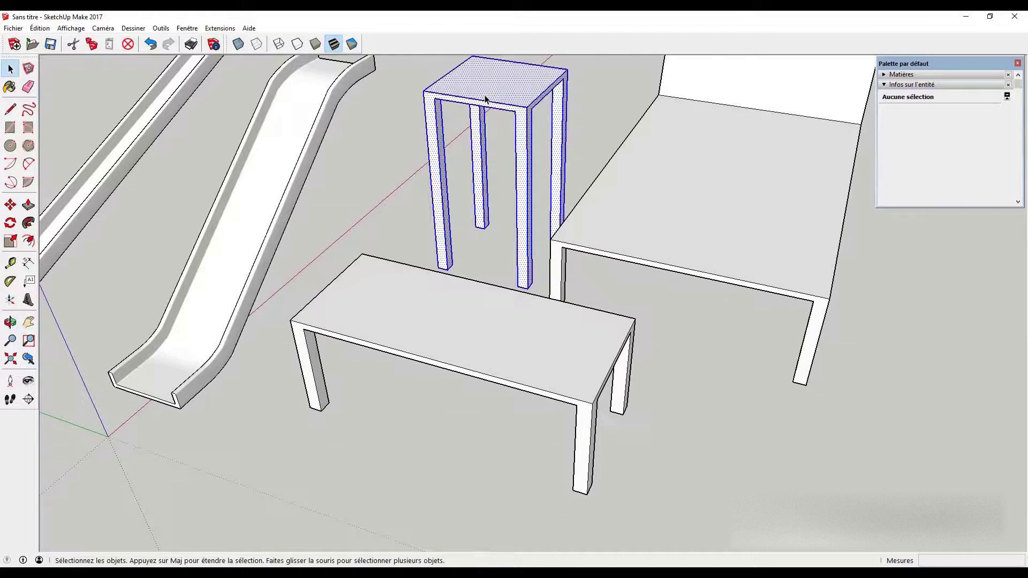
key(Delete)
triple_click(681, 197)
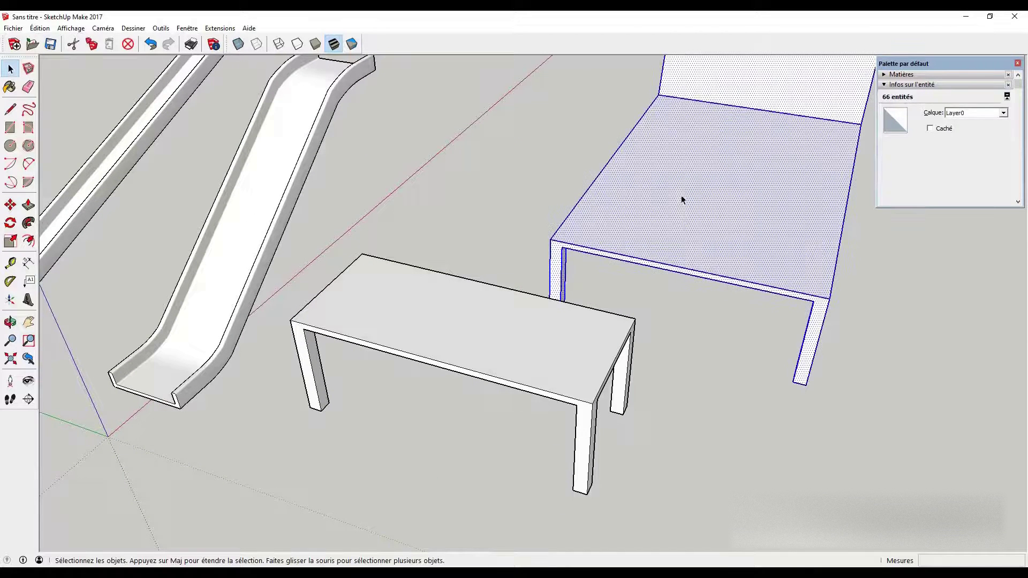
key(Delete)
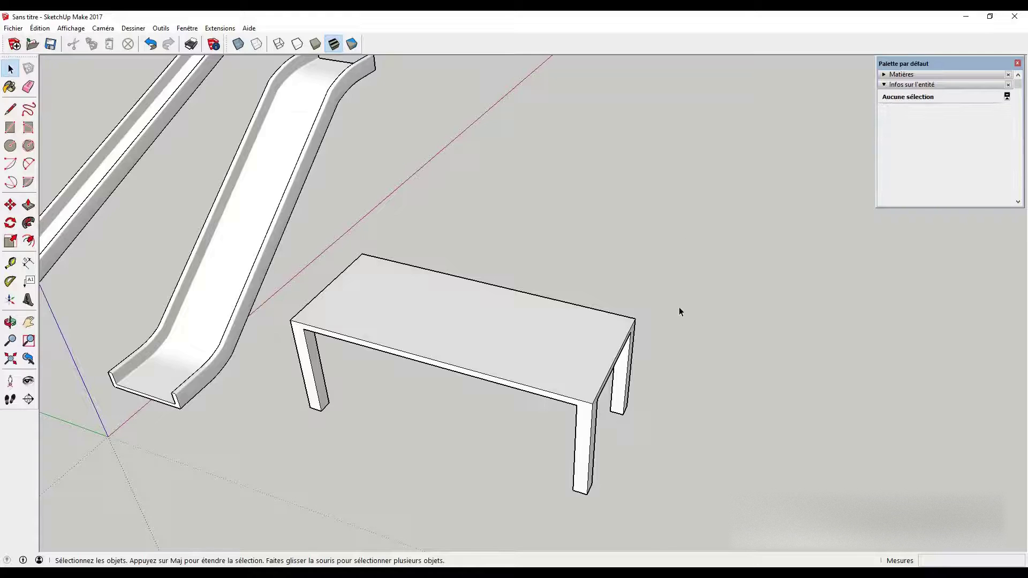
Step: Stretch the table's right side and leg about 1341 mm outward to widen it
mouse_move(679, 310)
middle_down()
mouse_move(692, 271)
mouse_move(726, 241)
mouse_move(661, 287)
mouse_move(431, 351)
mouse_move(358, 406)
middle_up()
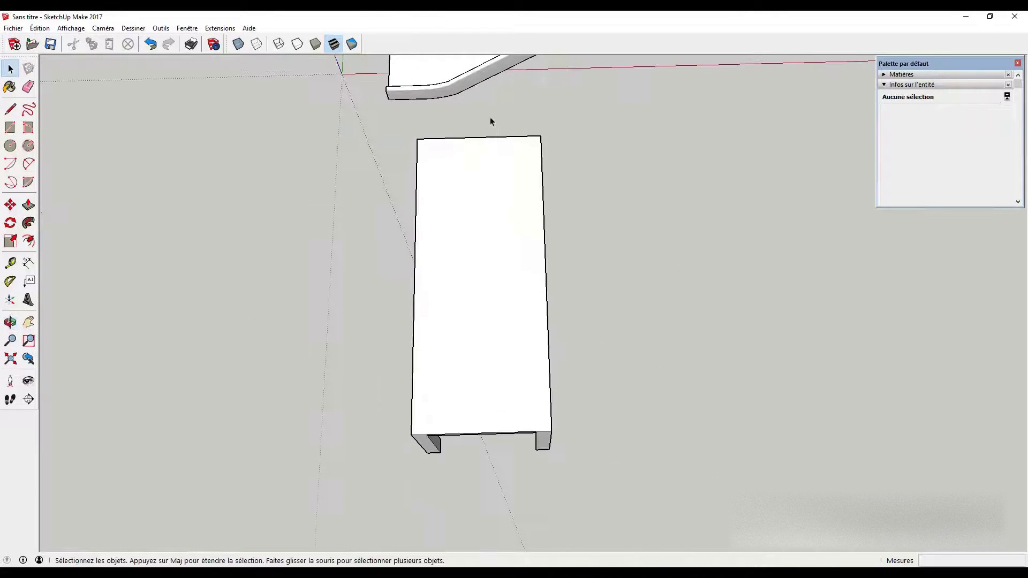
drag(490, 121, 593, 487)
key(m)
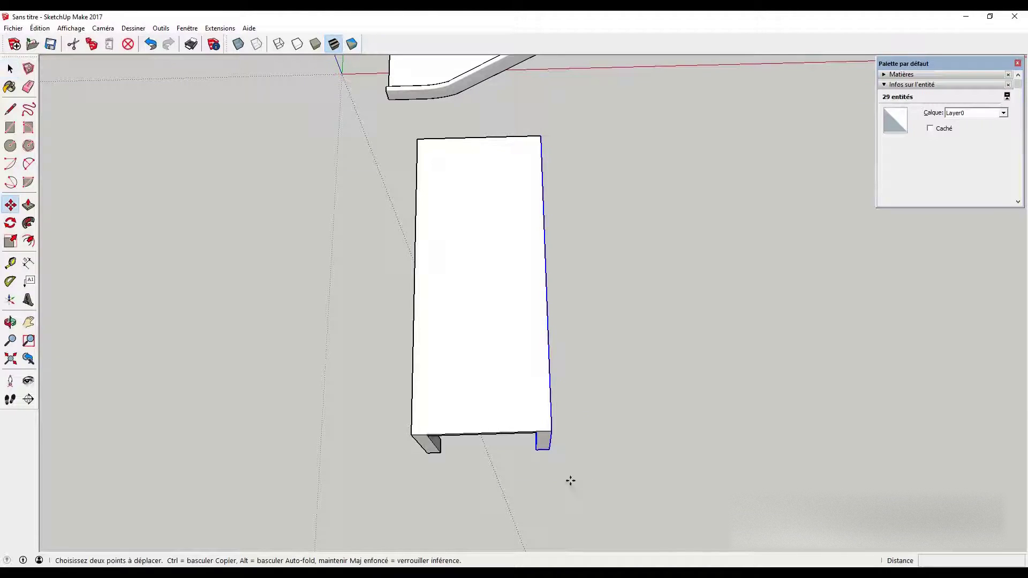
click(549, 449)
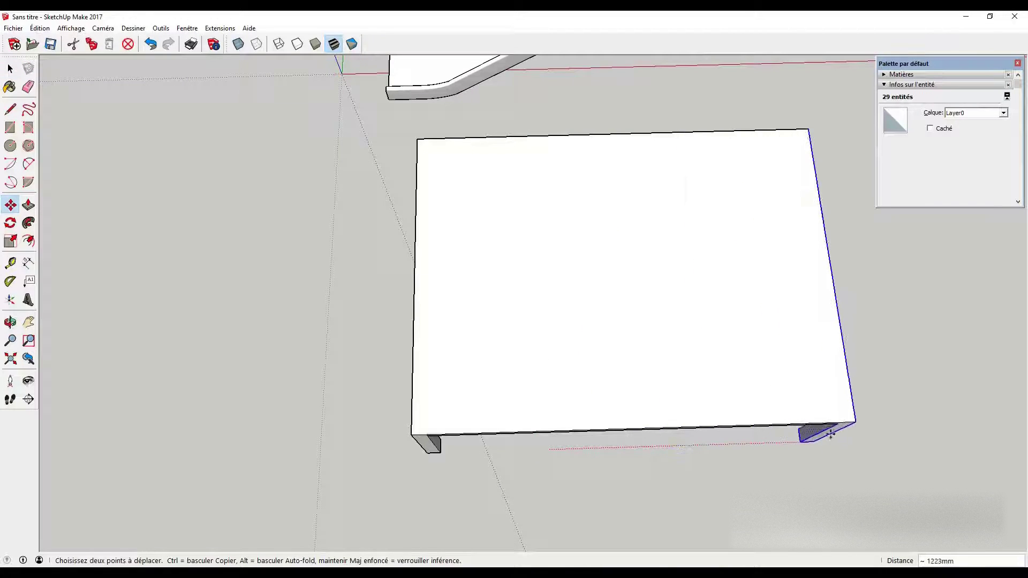
click(847, 433)
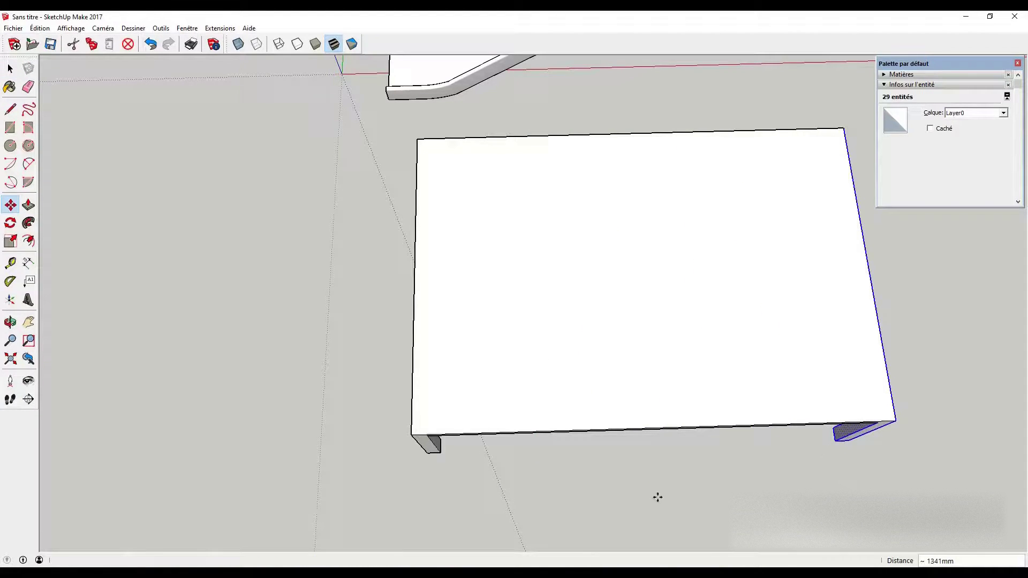
mouse_move(657, 497)
middle_down()
mouse_move(631, 401)
mouse_move(670, 298)
middle_up()
key(space)
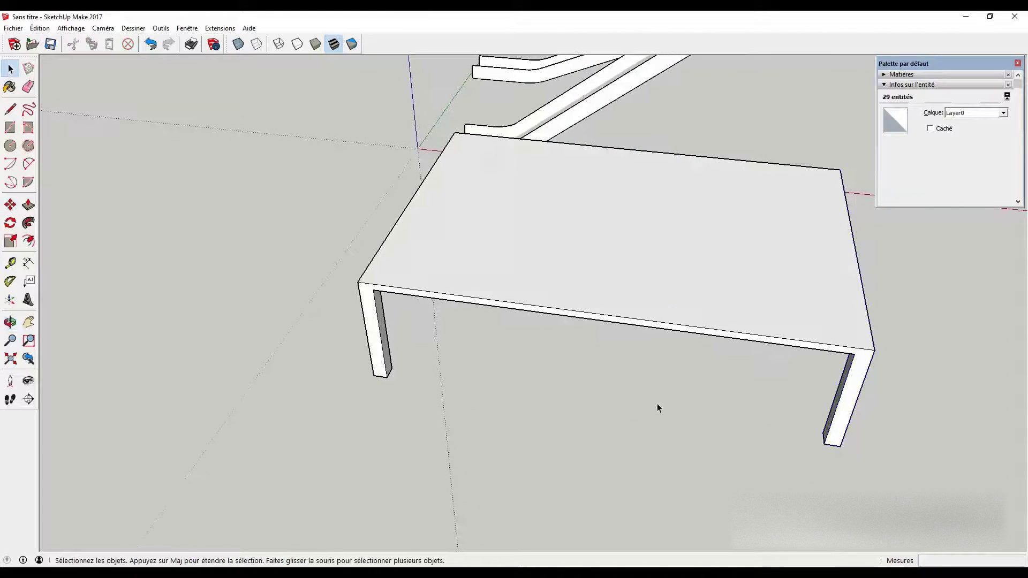
middle_drag(658, 407, 532, 407)
click(532, 411)
Step: Draw an edge across the tabletop near its right end, splitting off a narrow strip
key(l)
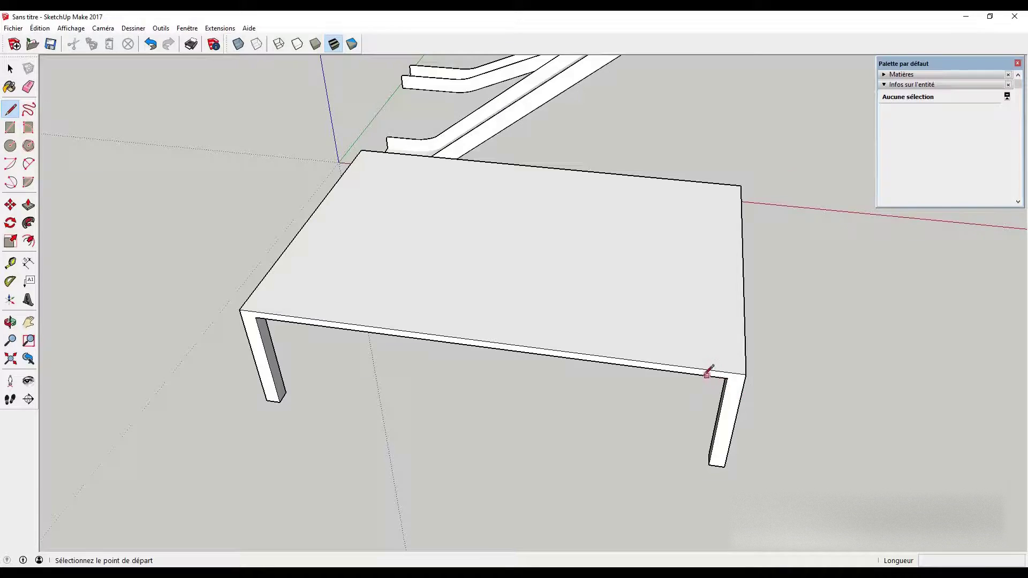
scroll(704, 375, up, 3)
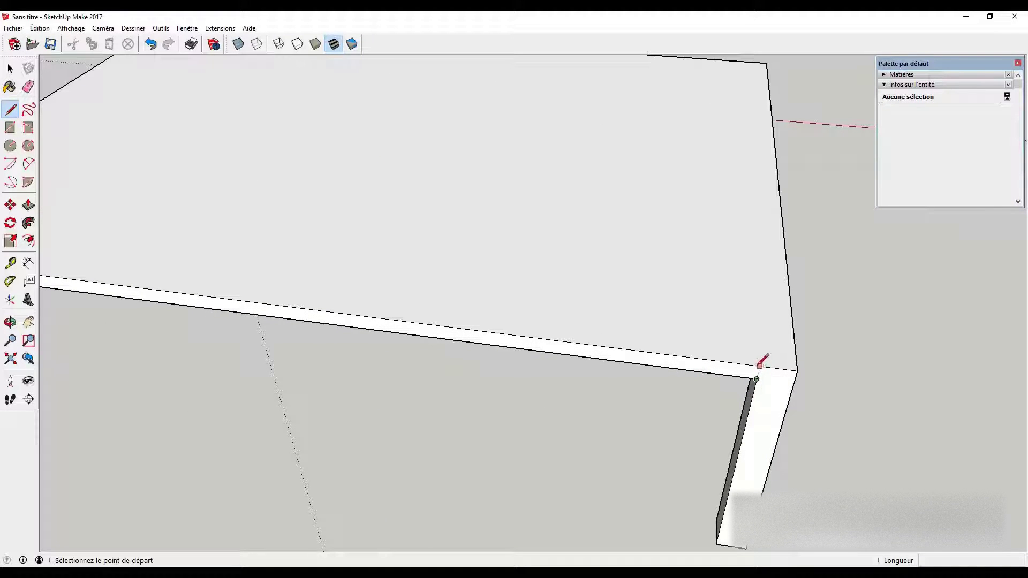
click(759, 366)
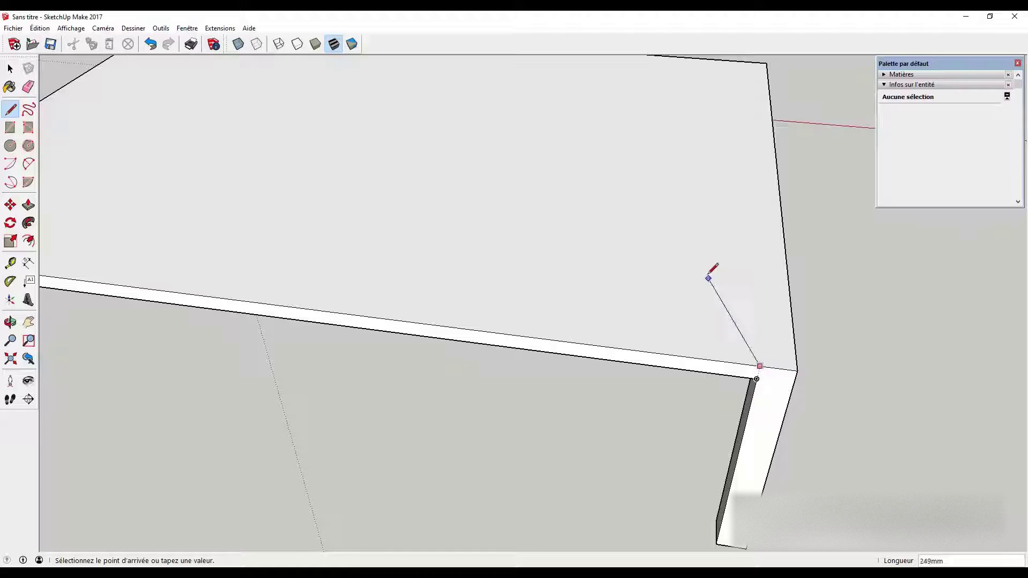
click(750, 61)
scroll(653, 270, down, 5)
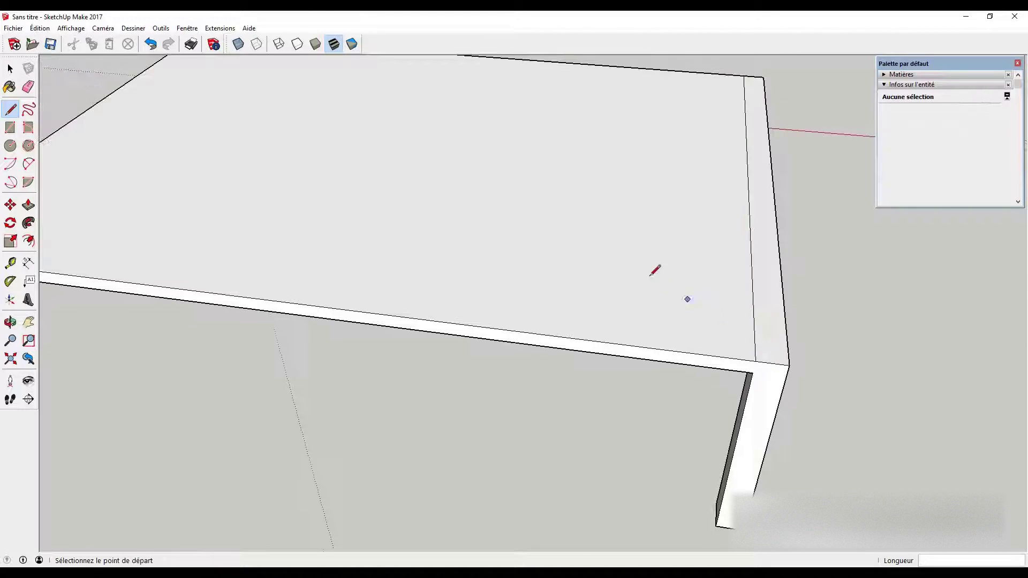
scroll(614, 277, down, 3)
mouse_move(615, 277)
middle_down()
mouse_move(596, 328)
mouse_move(603, 323)
middle_up()
Step: Raise the narrow right-end strip 437 mm into an upright panel
key(p)
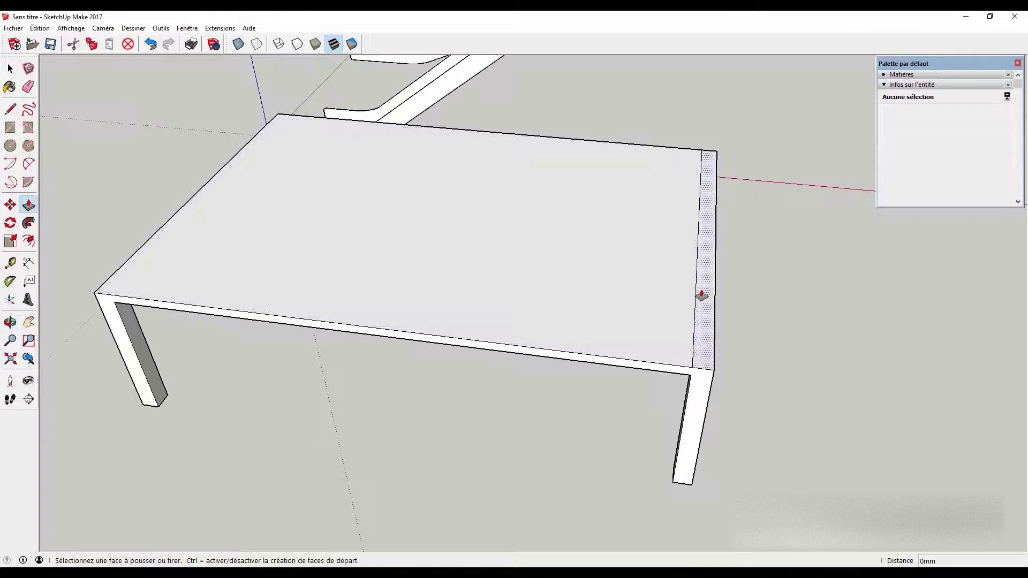
click(701, 289)
click(713, 168)
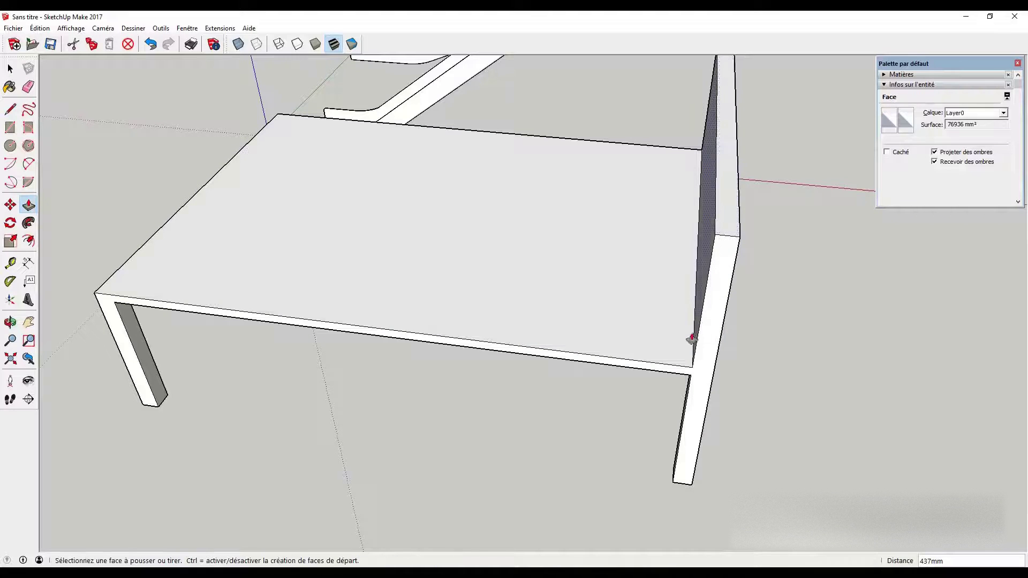
scroll(754, 342, down, 3)
mouse_move(797, 324)
middle_down()
mouse_move(772, 292)
mouse_move(640, 434)
mouse_move(585, 445)
mouse_move(578, 422)
middle_up()
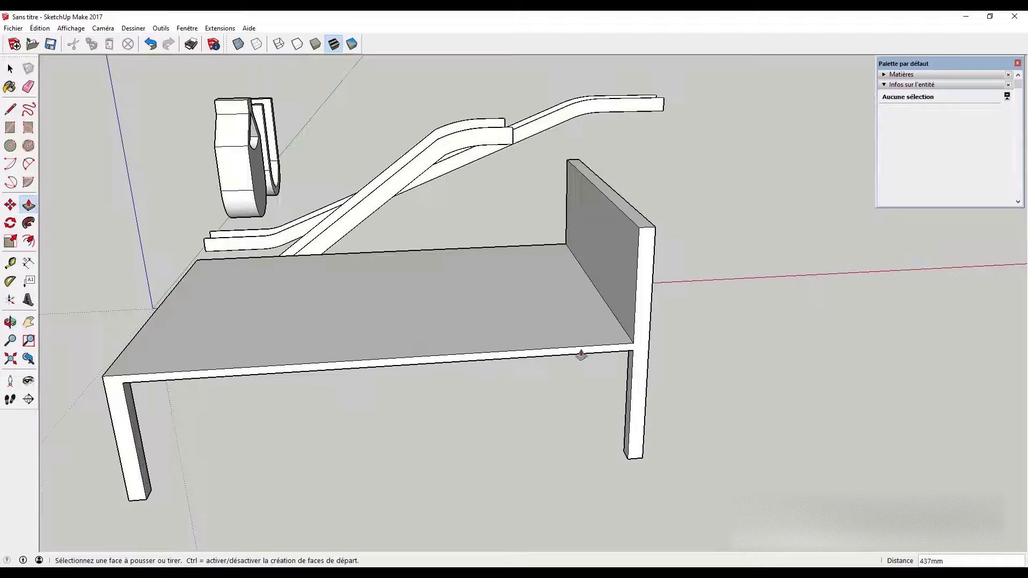
key(space)
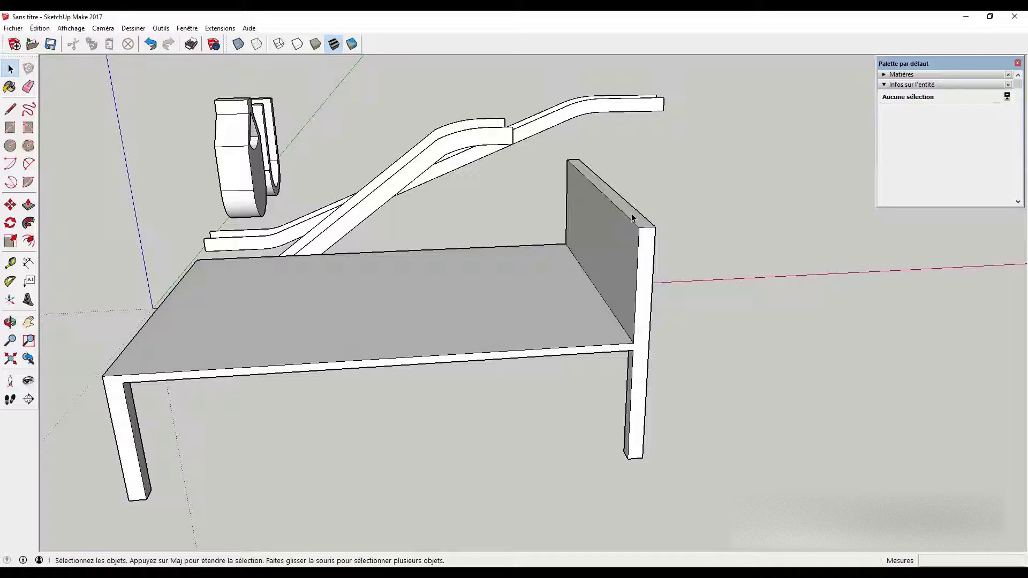
Step: Try slanting the upright panel by moving its top 276 mm, then undo it
mouse_move(677, 269)
middle_down()
mouse_move(644, 293)
mouse_move(665, 286)
mouse_move(595, 274)
middle_up()
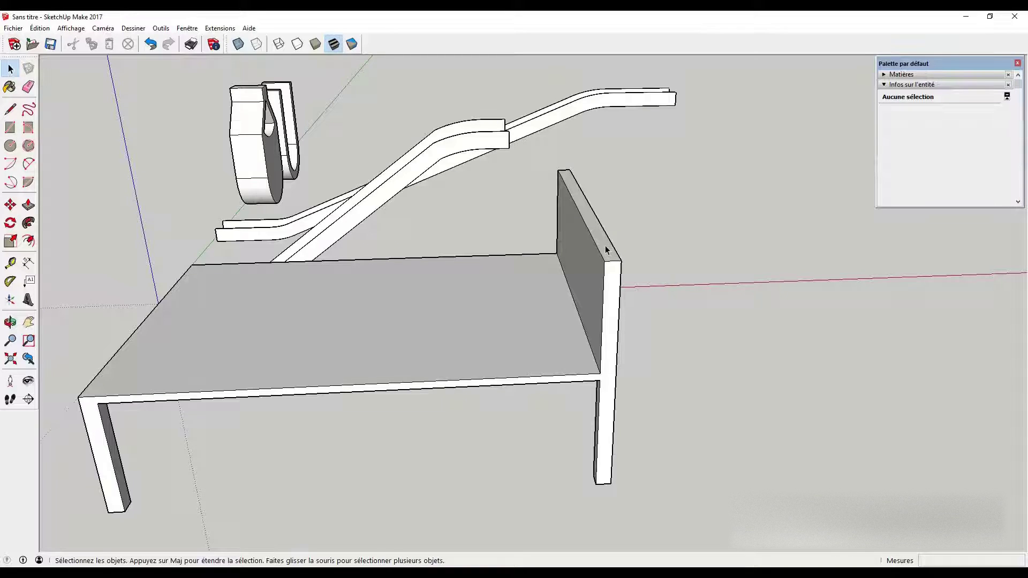
click(606, 250)
key(m)
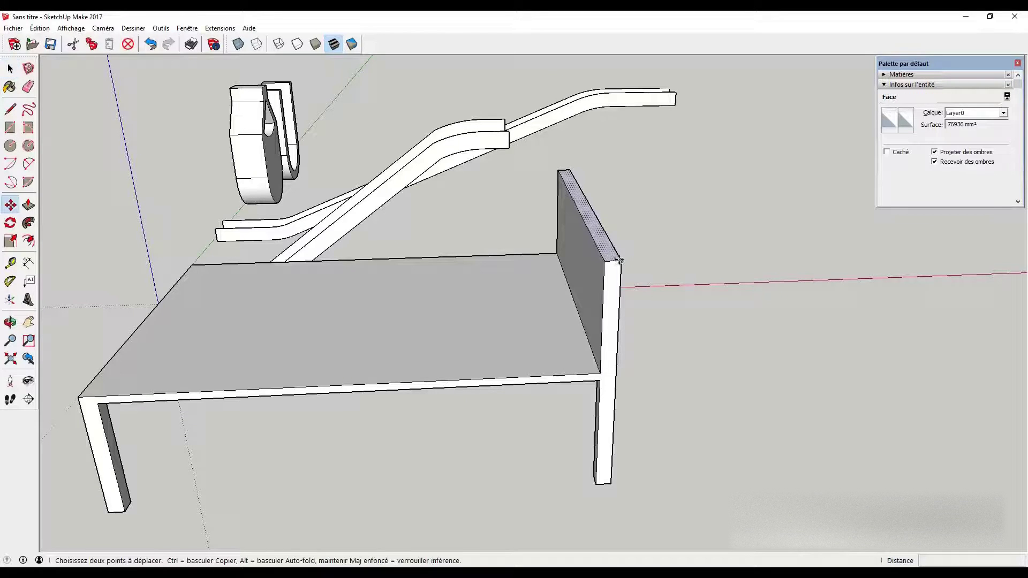
click(621, 260)
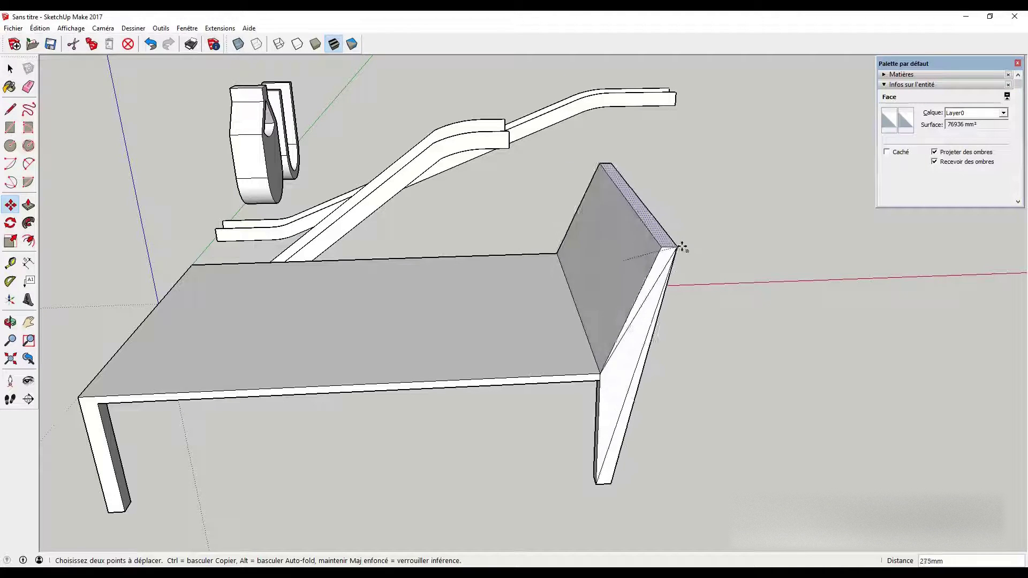
click(699, 259)
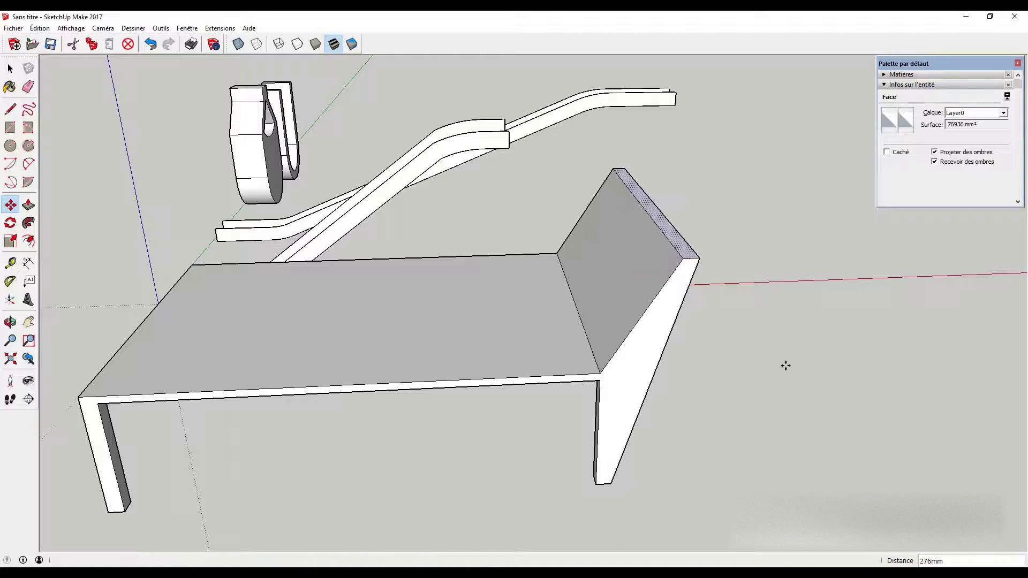
middle_drag(587, 344, 610, 390)
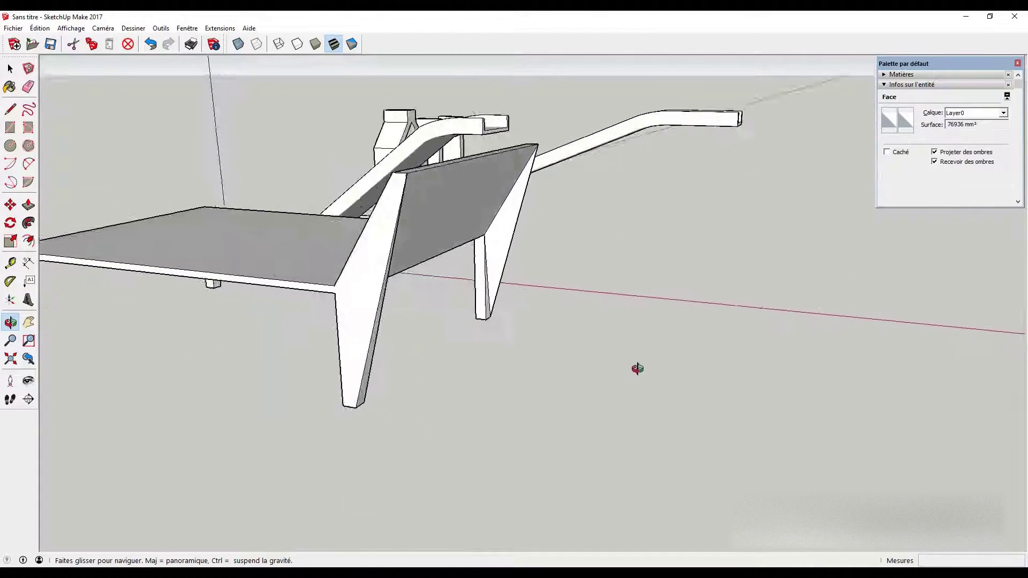
middle_drag(610, 390, 688, 385)
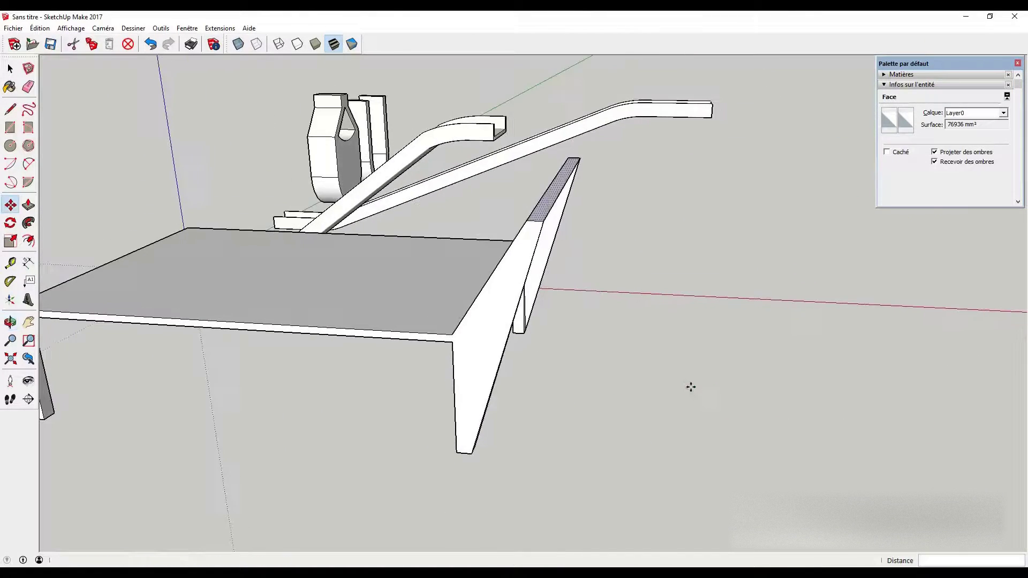
key(ctrl+z)
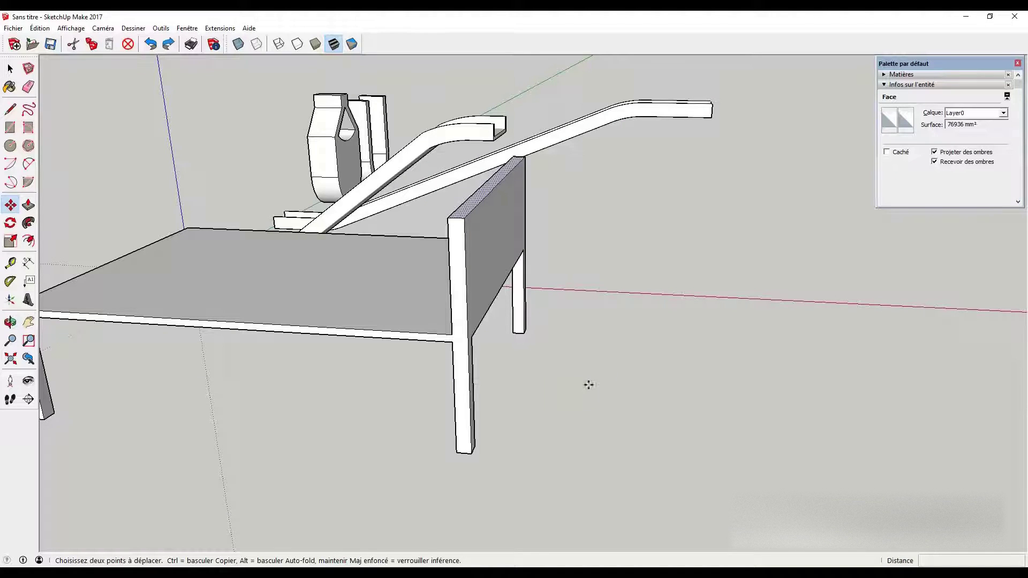
Step: Draw a line from the leg's edge across the panel face
scroll(523, 394, down, 3)
key(l)
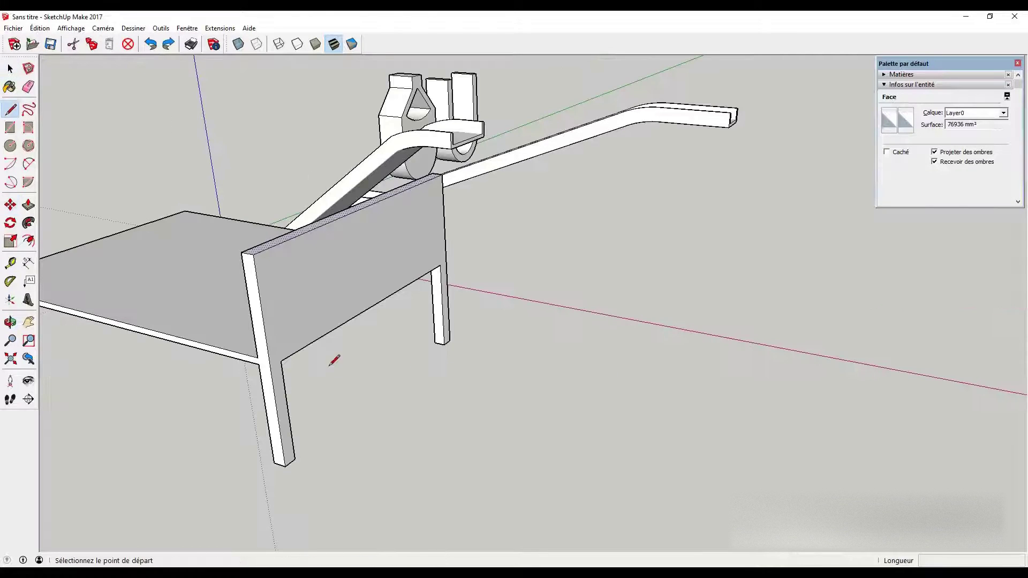
scroll(283, 353, up, 2)
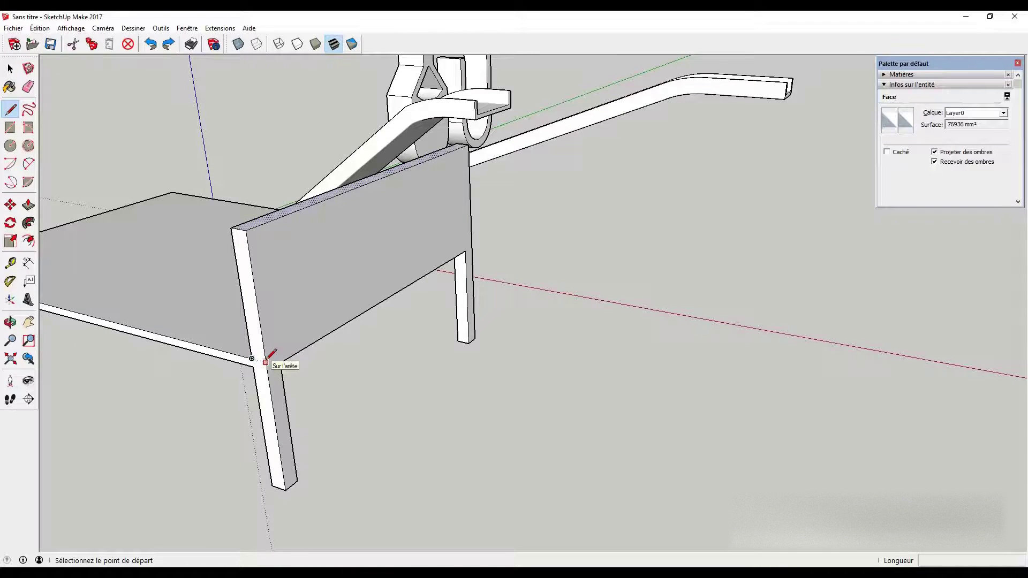
scroll(266, 361, up, 2)
scroll(266, 361, up, 1)
click(266, 363)
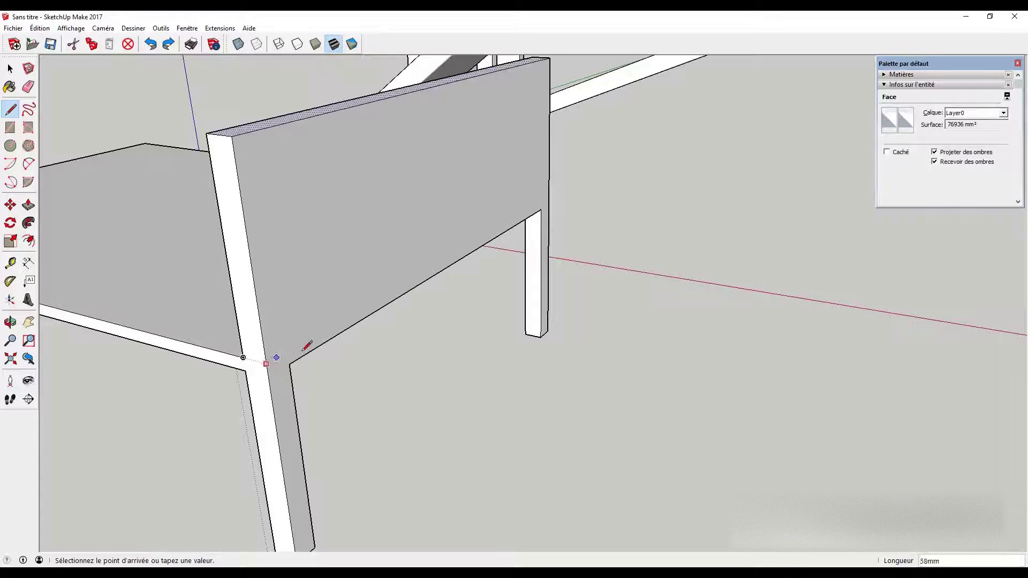
click(549, 195)
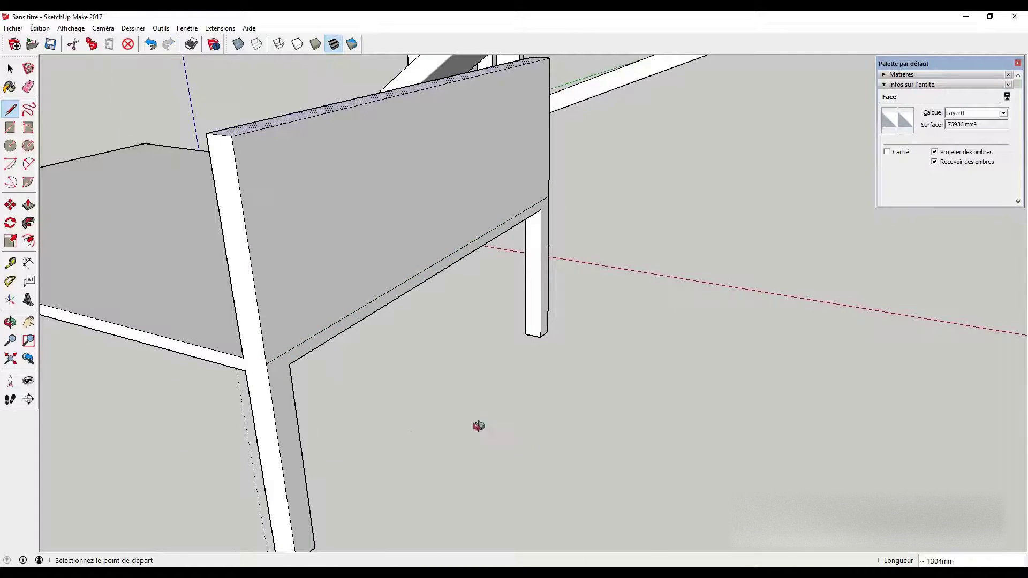
Step: Tilt the backrest by moving its top edge about 175 mm along the red axis
mouse_move(478, 425)
middle_down()
mouse_move(310, 396)
mouse_move(179, 416)
middle_up()
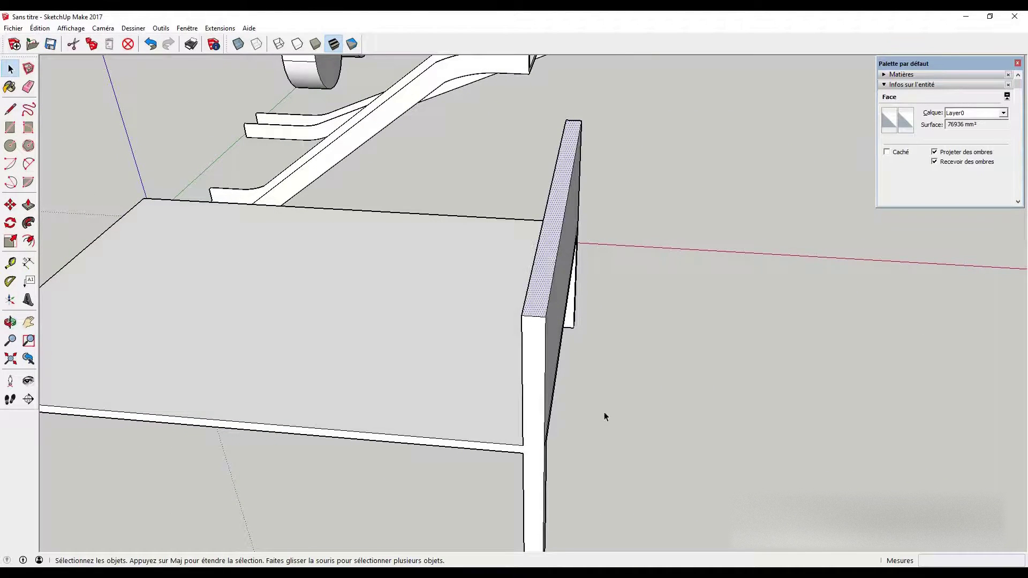
mouse_move(603, 414)
middle_down()
mouse_move(657, 326)
mouse_move(663, 393)
middle_up()
key(m)
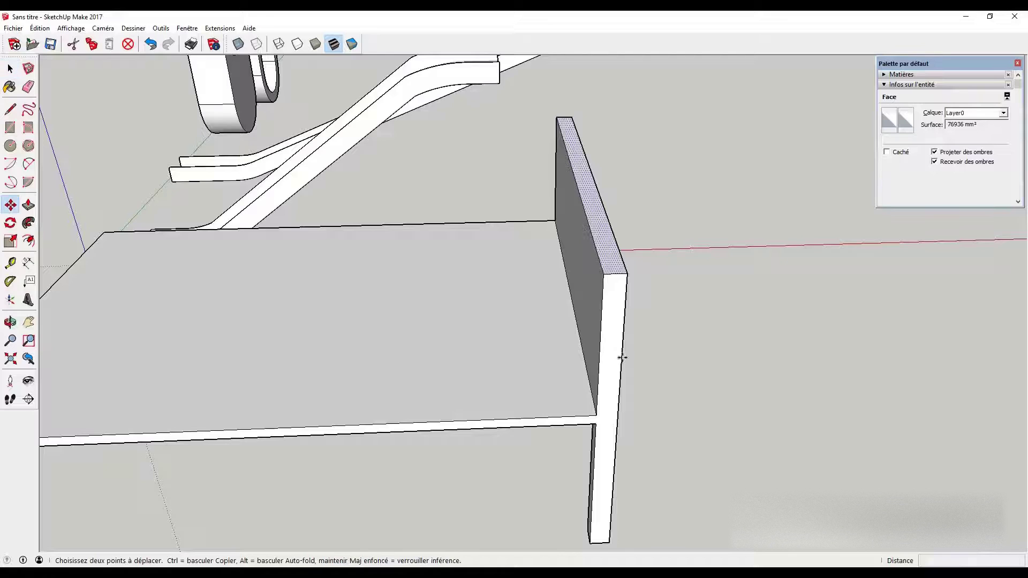
click(618, 251)
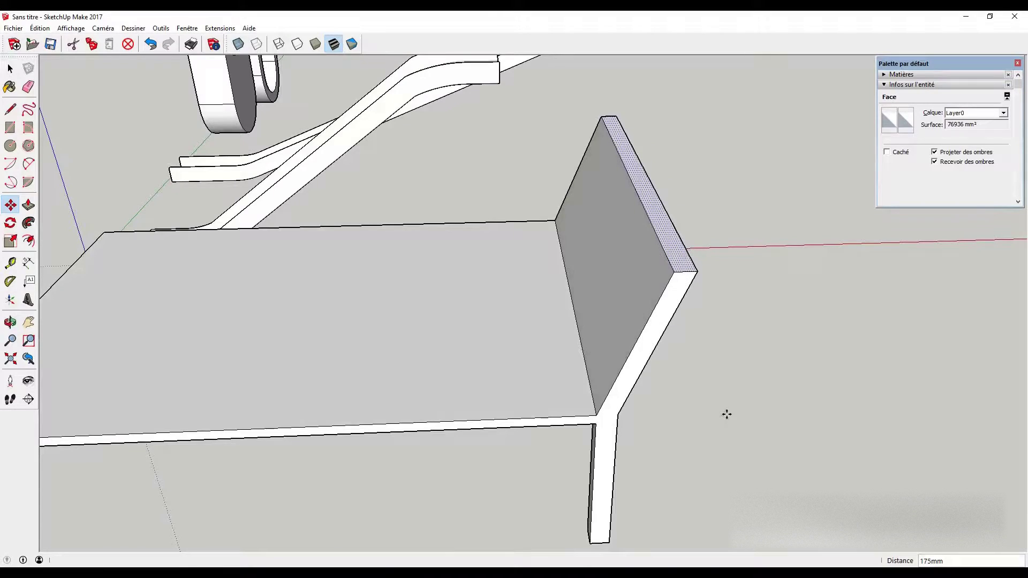
mouse_move(727, 414)
middle_down()
mouse_move(641, 388)
mouse_move(472, 433)
mouse_move(736, 438)
middle_up()
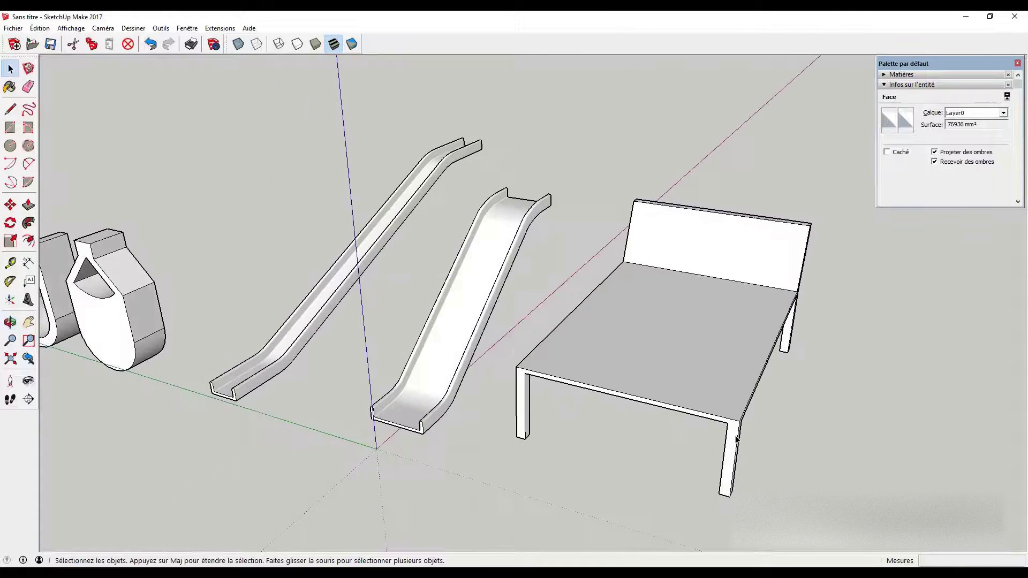
Step: Delete the whole bench, leaving the letter shapes and the two slides
triple_click(668, 352)
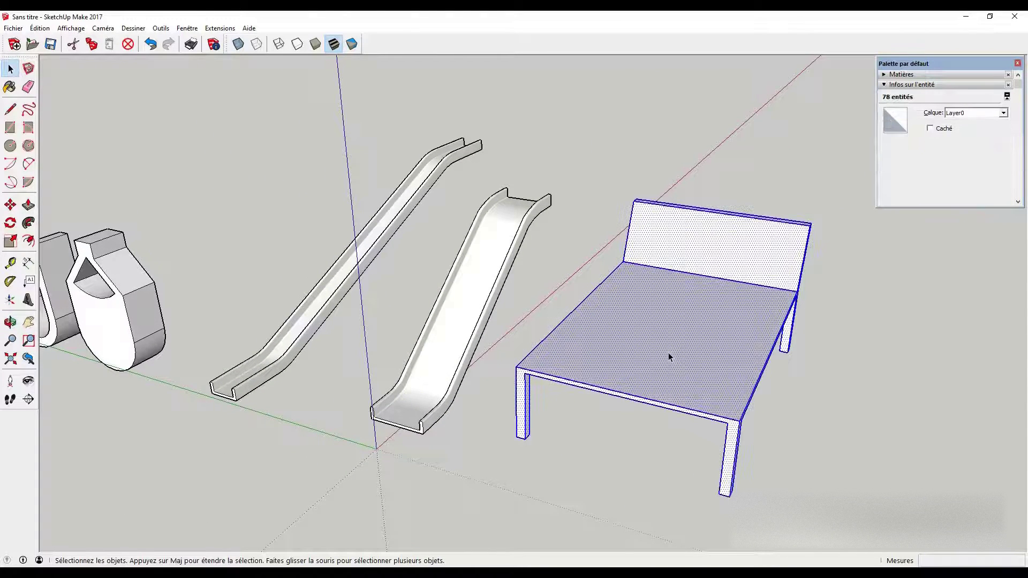
key(Delete)
mouse_move(503, 458)
middle_down()
mouse_move(630, 417)
mouse_move(684, 420)
mouse_move(602, 378)
middle_up()
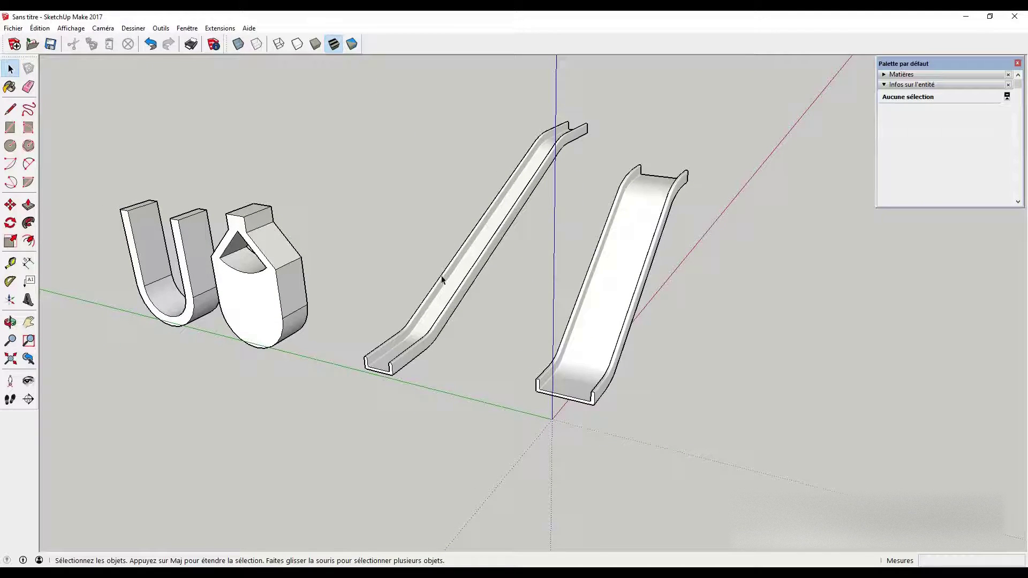
mouse_move(474, 409)
middle_down()
mouse_move(442, 373)
mouse_move(231, 289)
mouse_move(393, 326)
mouse_move(473, 371)
middle_up()
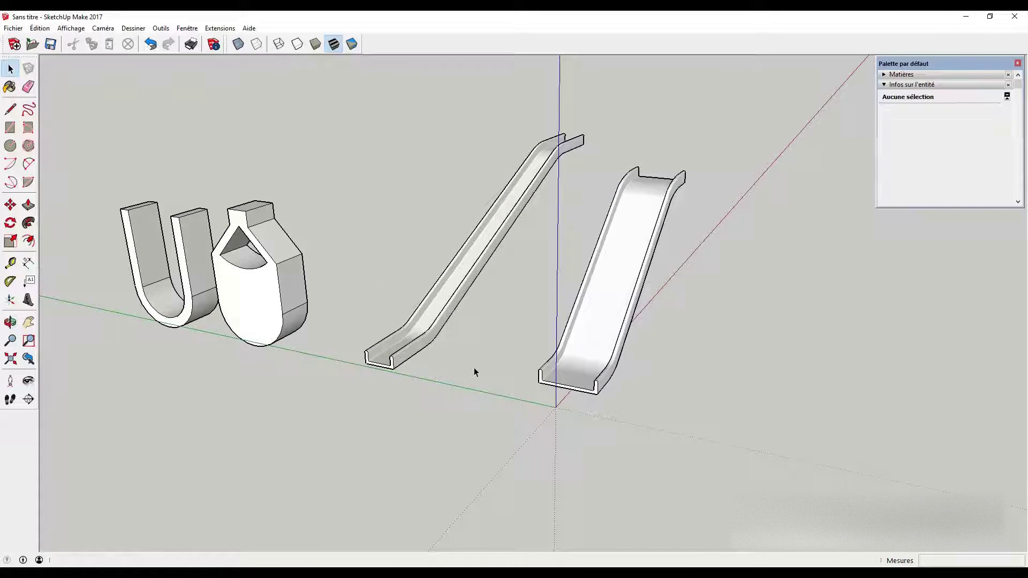
mouse_move(361, 397)
middle_down()
mouse_move(523, 381)
mouse_move(541, 348)
middle_up()
Step: Try stretching the narrow slide's end edges outward 413 mm, then undo it
drag(462, 153, 499, 389)
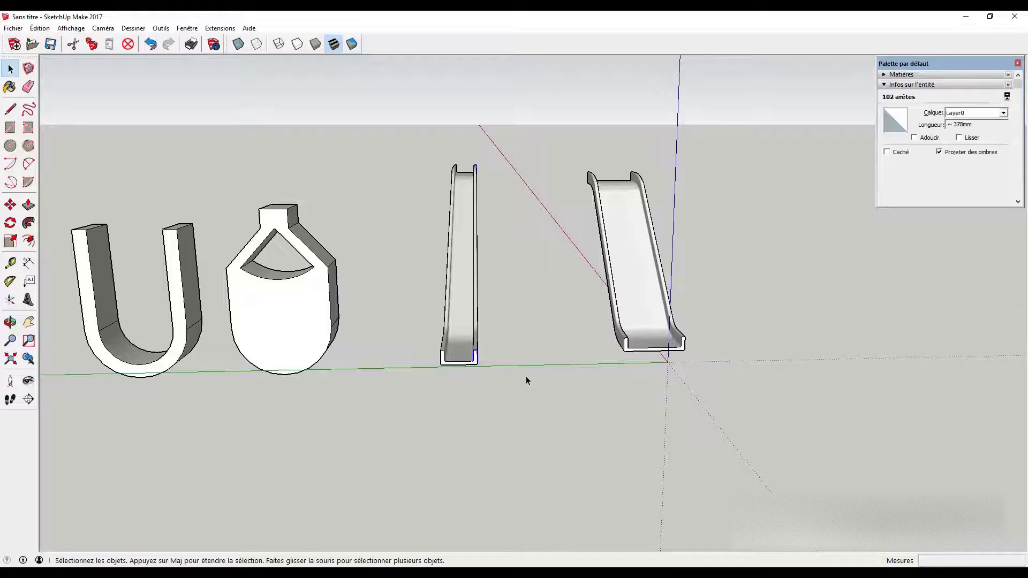
key(m)
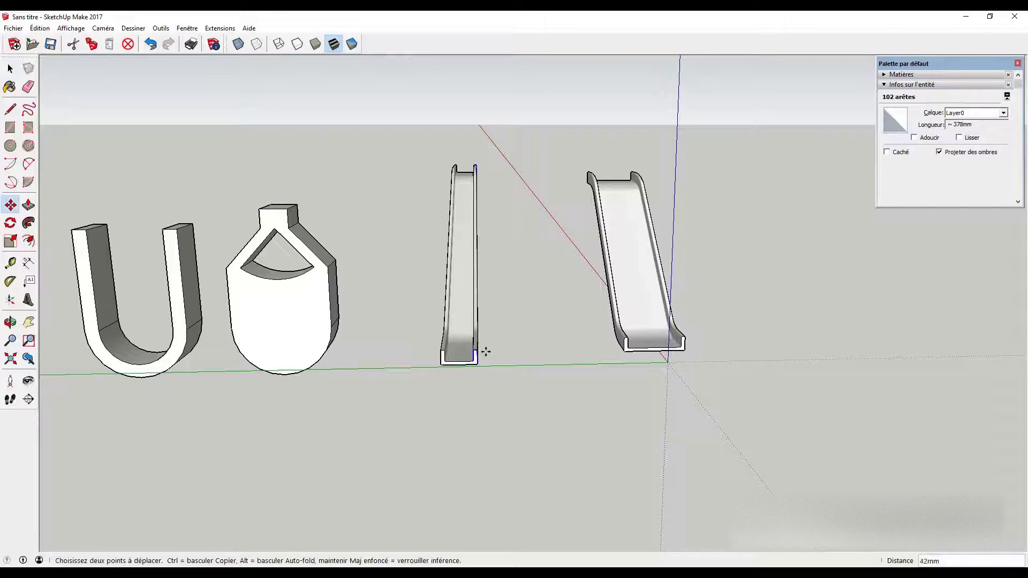
click(486, 352)
click(545, 354)
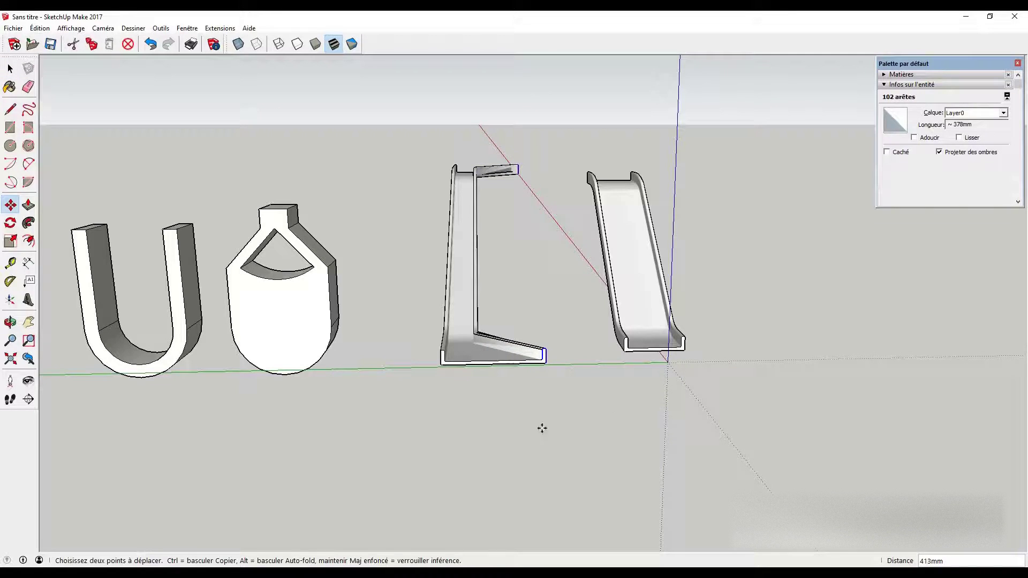
middle_drag(445, 432, 447, 405)
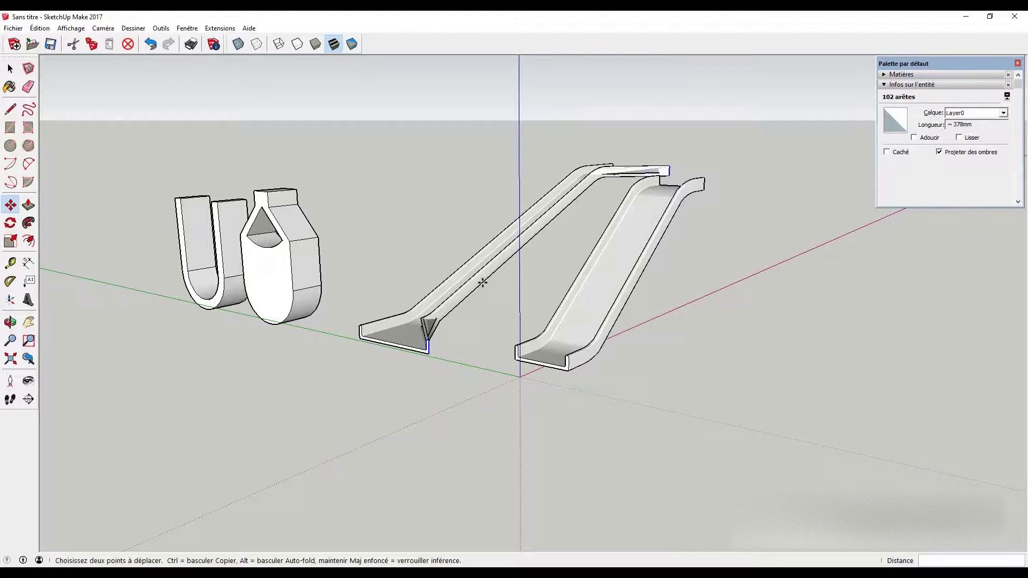
middle_drag(440, 323, 576, 382)
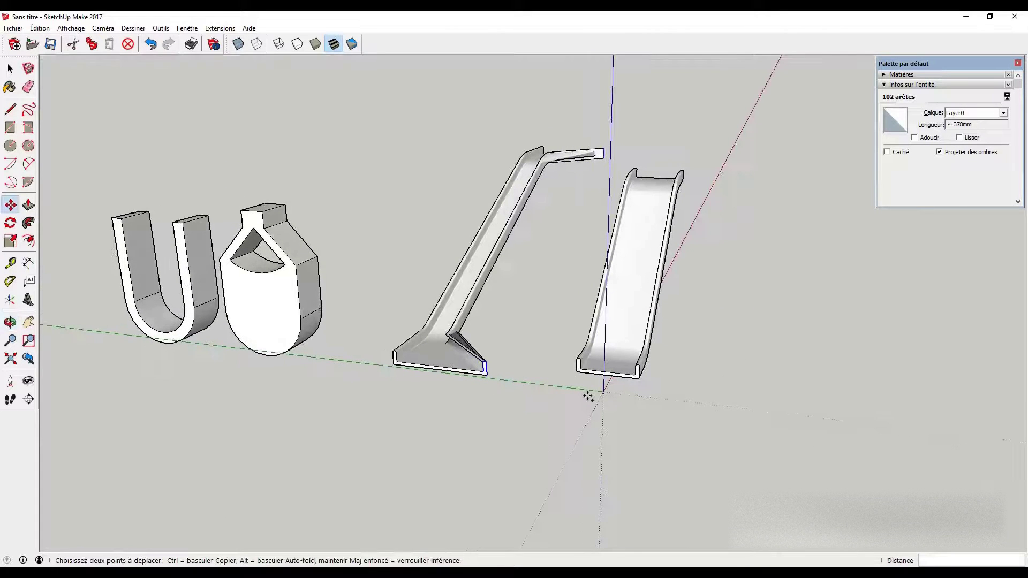
key(ctrl+z)
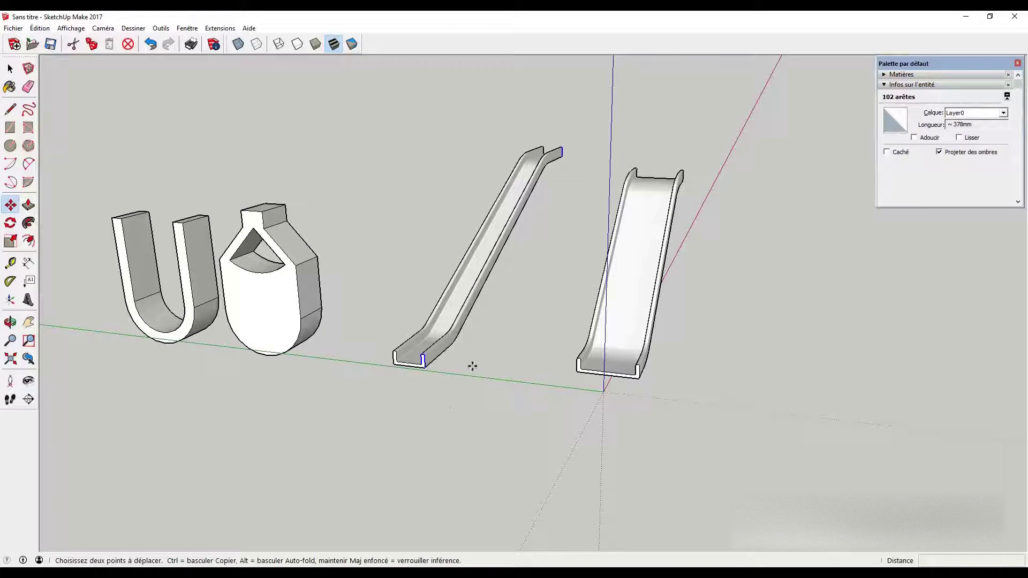
Step: Orbit and zoom to a frontal view of all the remaining shapes
middle_drag(455, 379, 455, 379)
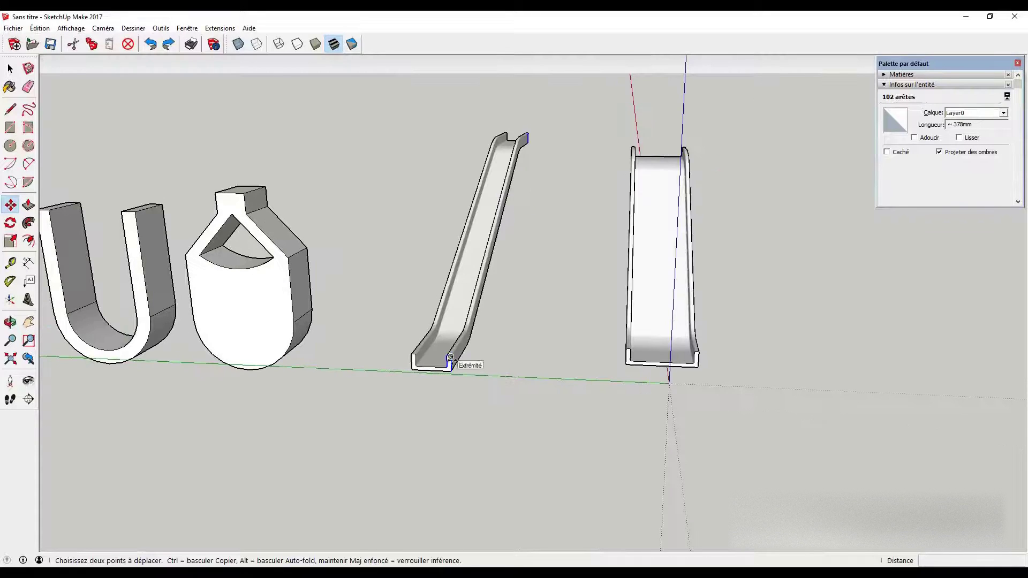
scroll(451, 357, up, 2)
scroll(451, 358, up, 2)
key(space)
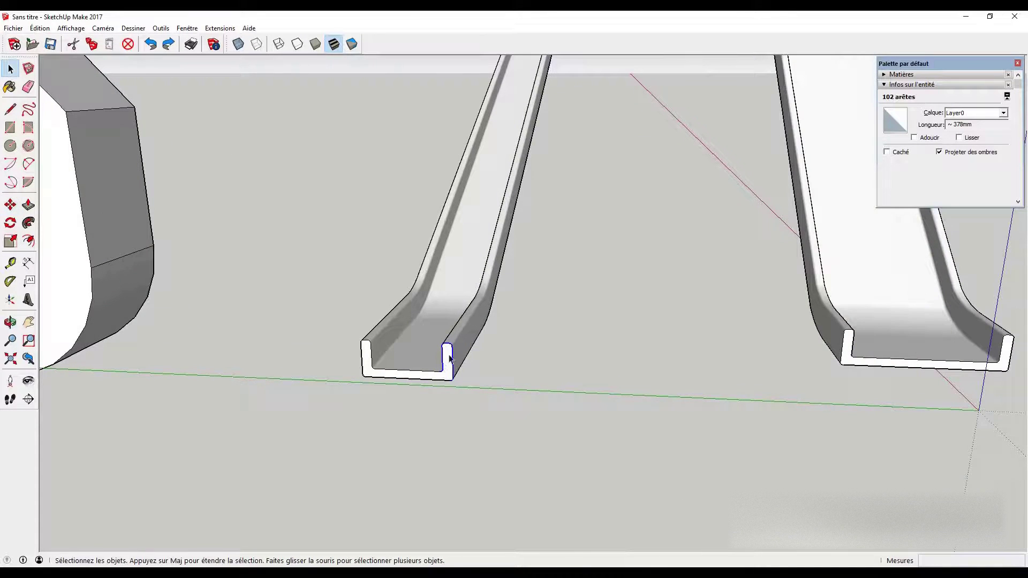
scroll(522, 315, down, 5)
mouse_move(519, 314)
middle_down()
mouse_move(505, 344)
mouse_move(491, 198)
middle_up()
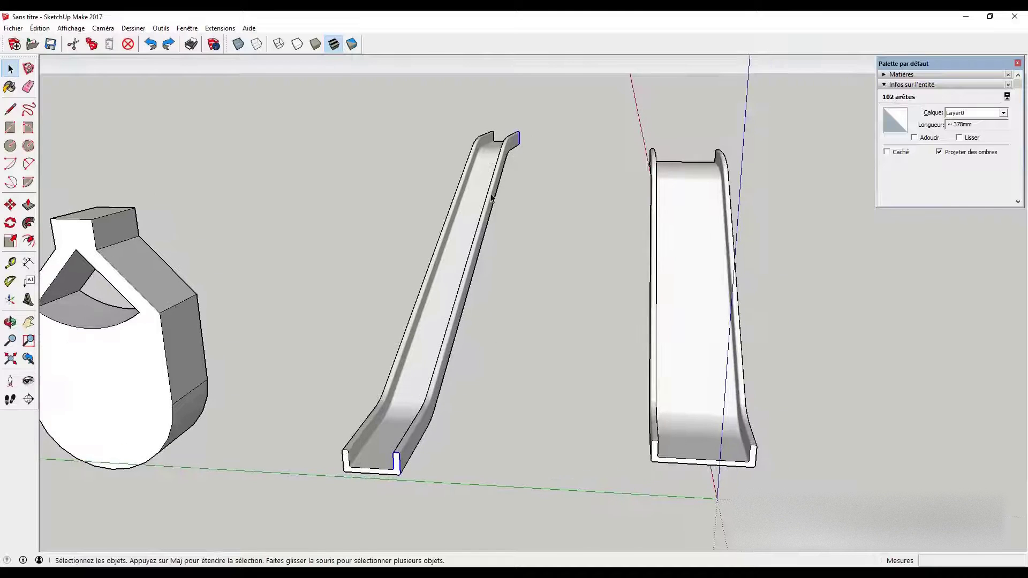
mouse_move(489, 383)
middle_down()
mouse_move(498, 415)
mouse_move(543, 397)
mouse_move(421, 336)
middle_up()
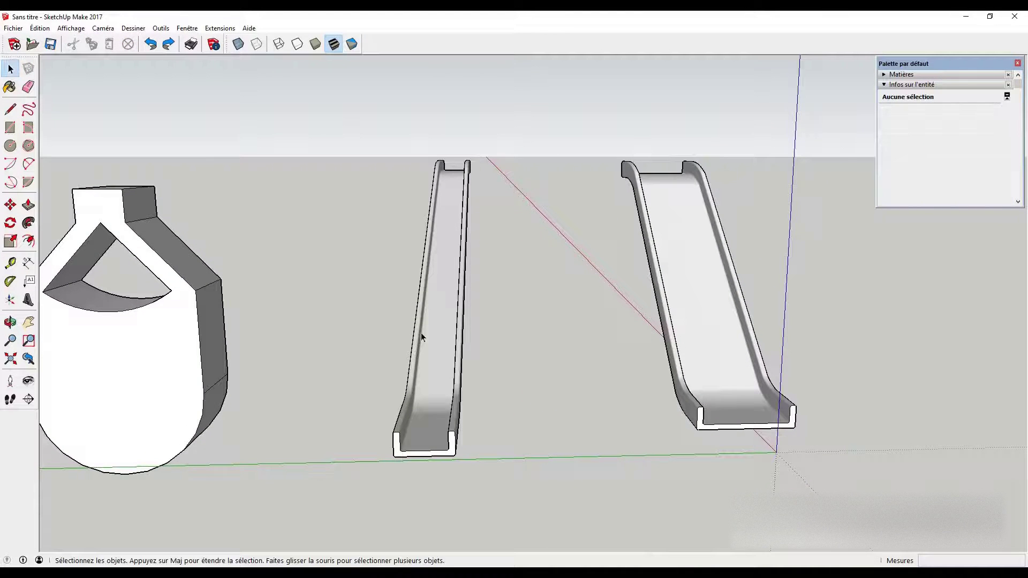
Step: Turn on hidden geometry so the slides' dotted edges are visible
click(71, 28)
click(86, 68)
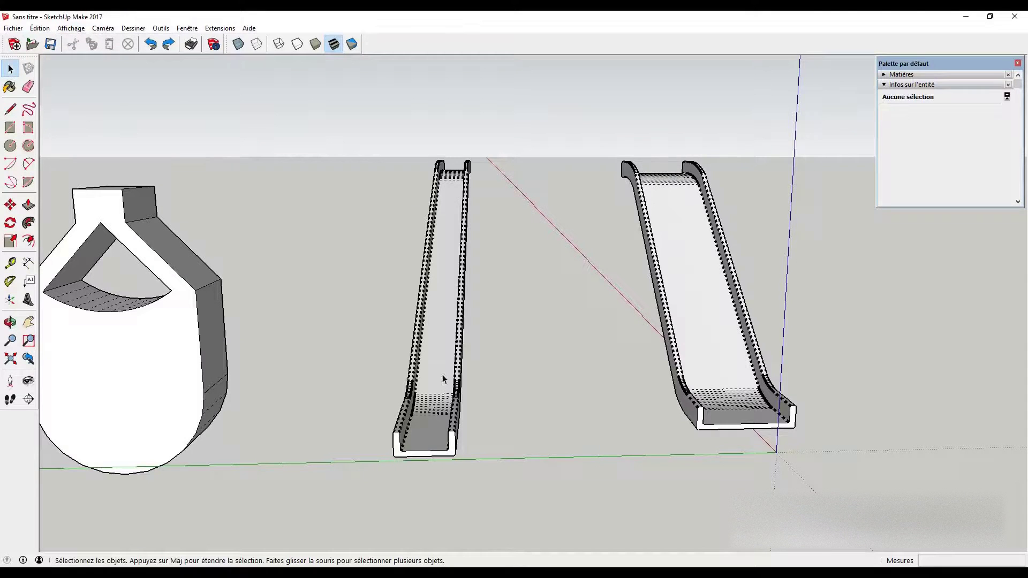
middle_drag(466, 354, 469, 319)
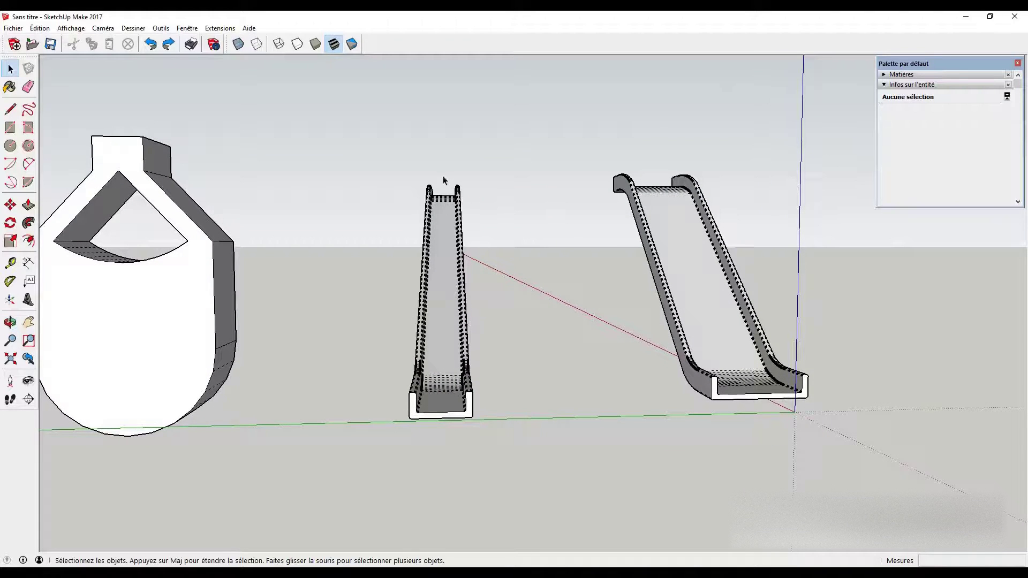
Step: Move the middle escalator's right rail about 158 mm along the green axis
drag(464, 247, 497, 436)
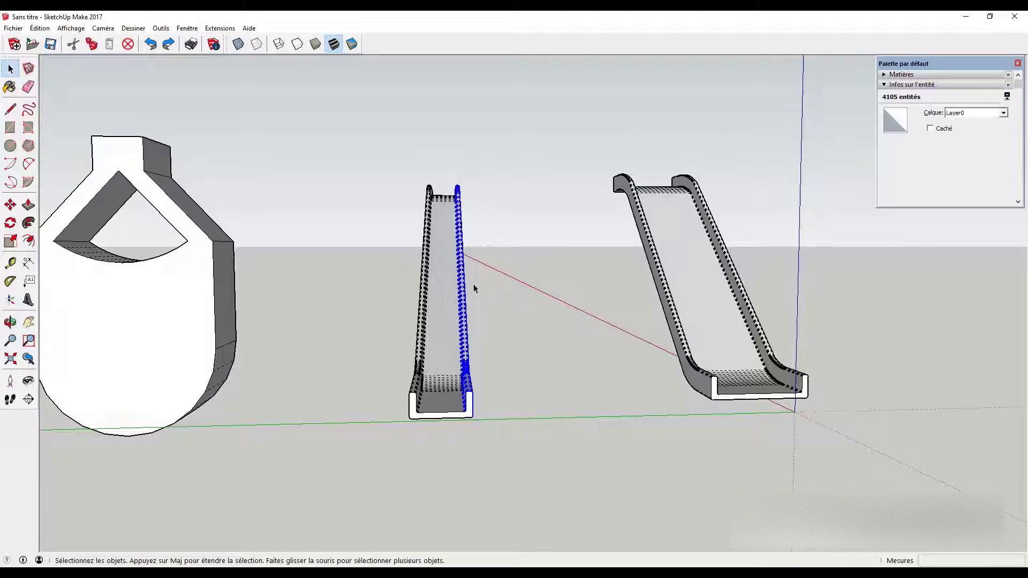
key(m)
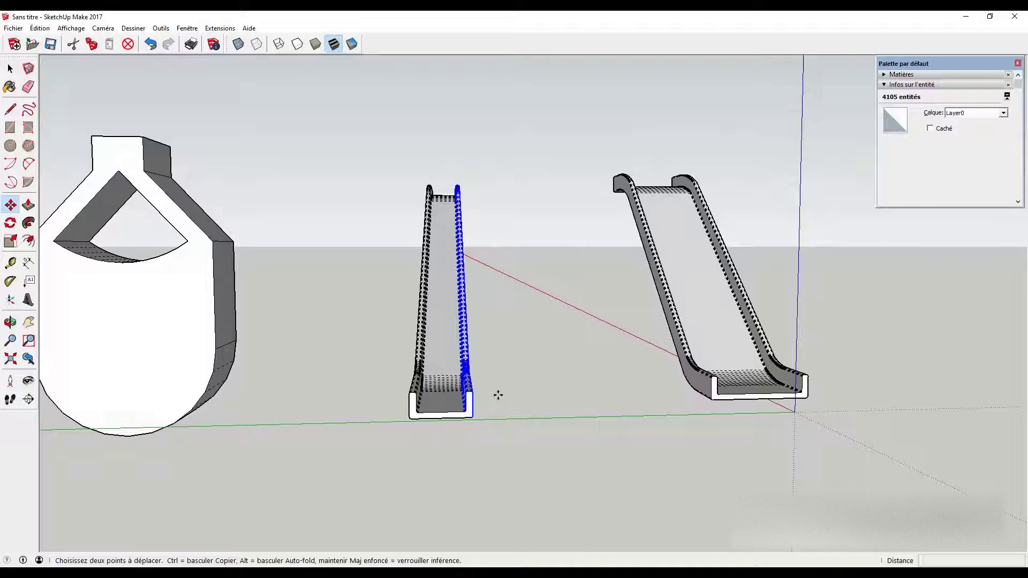
click(470, 391)
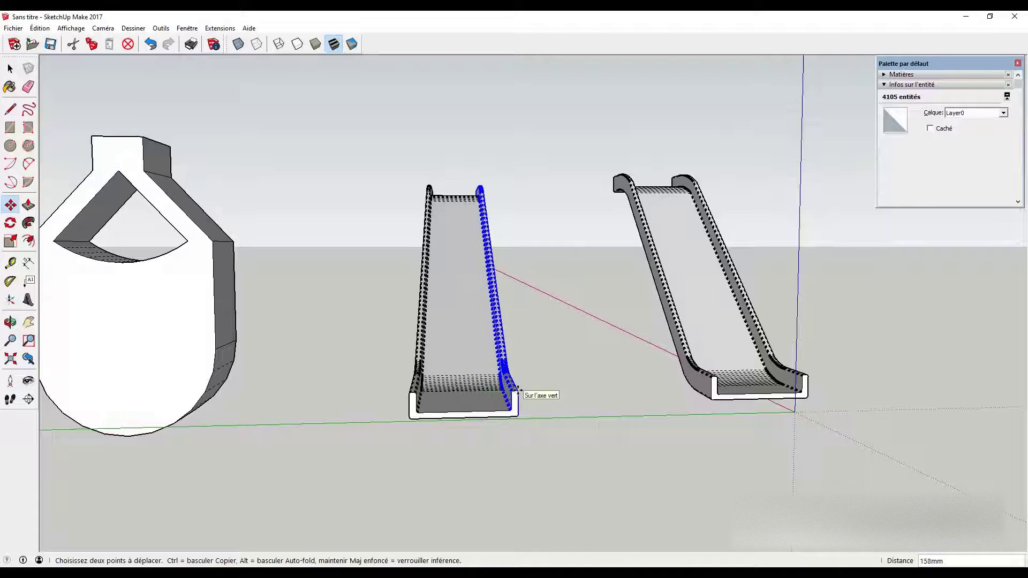
click(519, 391)
key(space)
click(573, 339)
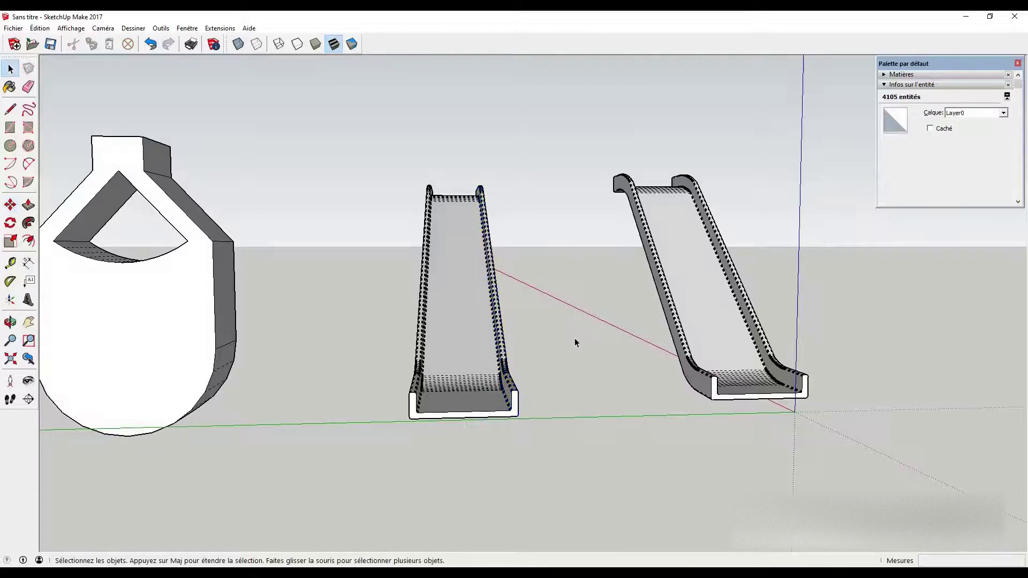
Step: Move the rear escalator's upper end back about 741 mm along the slope
mouse_move(580, 333)
middle_down()
mouse_move(420, 356)
mouse_move(200, 332)
mouse_move(111, 339)
mouse_move(253, 397)
mouse_move(356, 364)
middle_up()
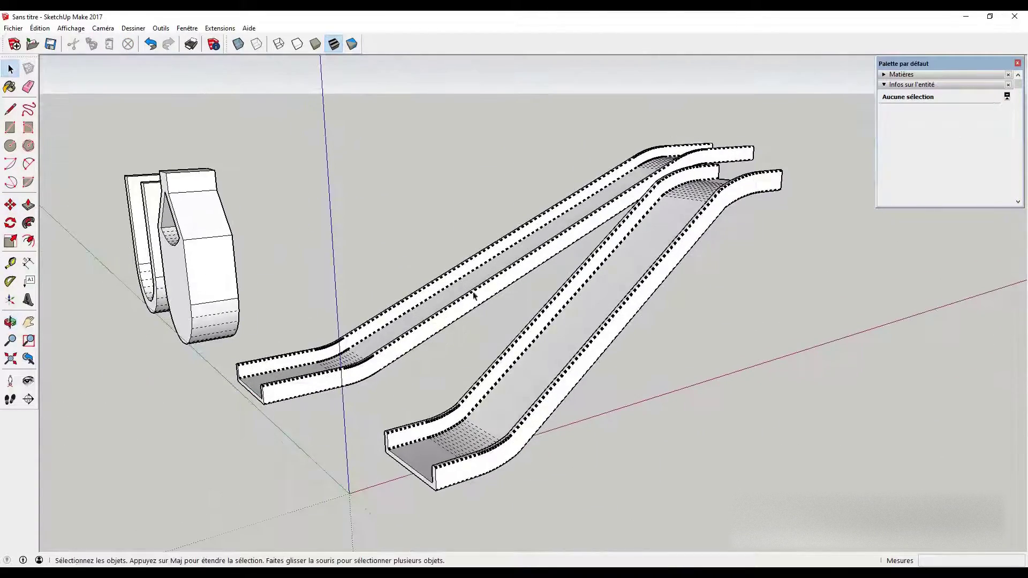
mouse_move(624, 336)
middle_down()
mouse_move(454, 383)
mouse_move(534, 390)
mouse_move(449, 405)
mouse_move(436, 425)
mouse_move(455, 407)
middle_up()
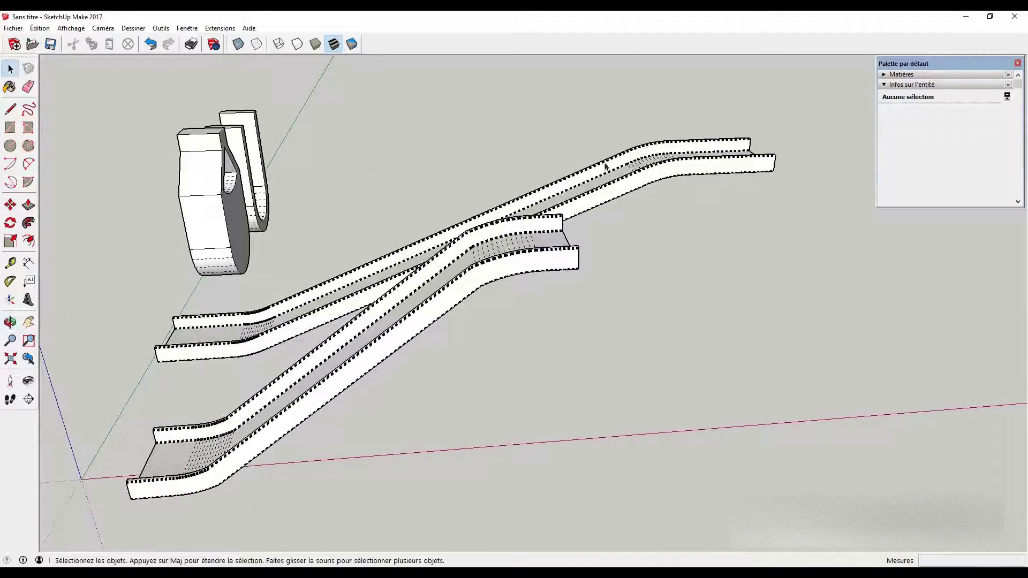
drag(665, 151, 817, 222)
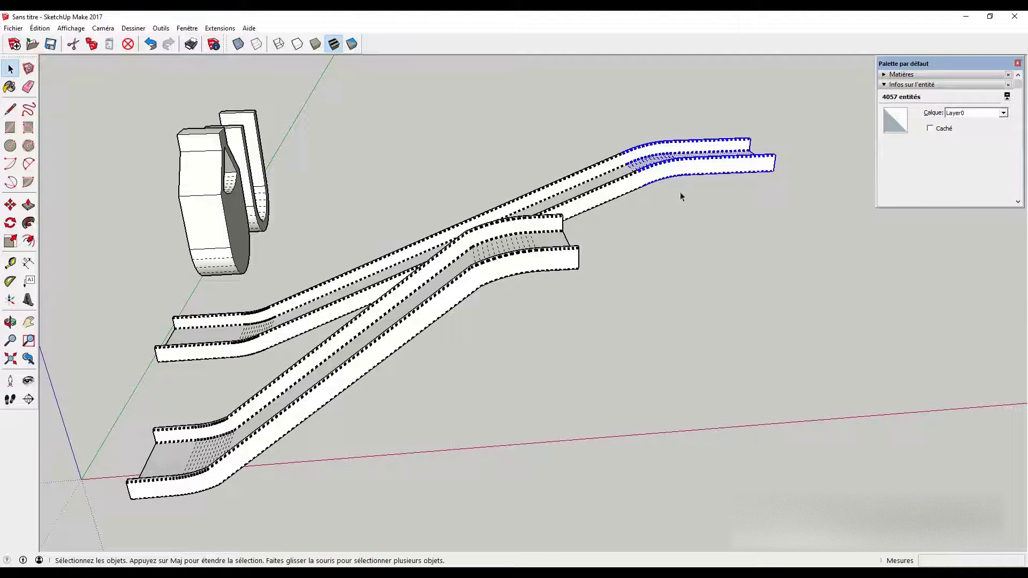
mouse_move(673, 261)
middle_down()
mouse_move(673, 287)
mouse_move(631, 280)
mouse_move(638, 254)
middle_up()
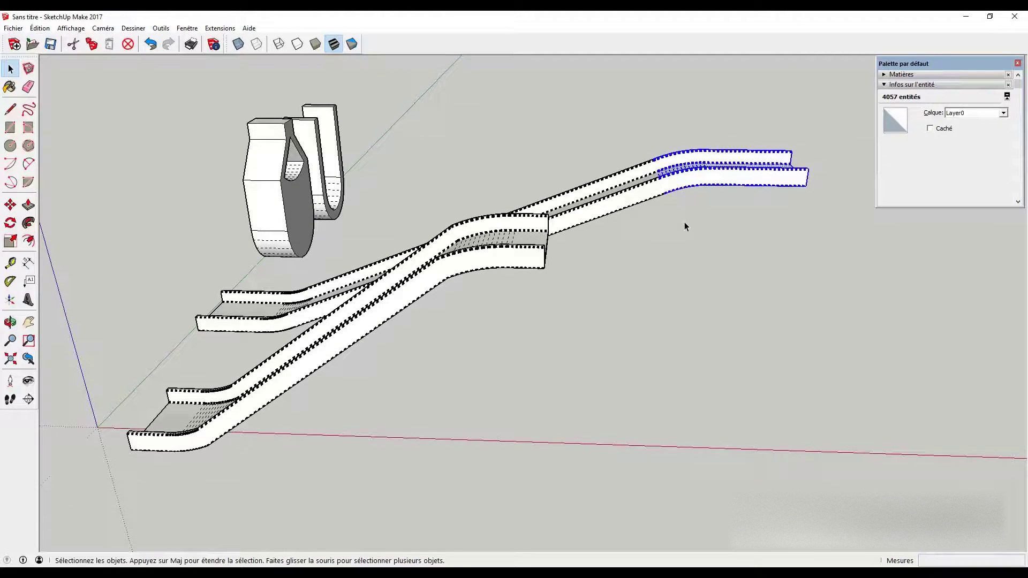
key(m)
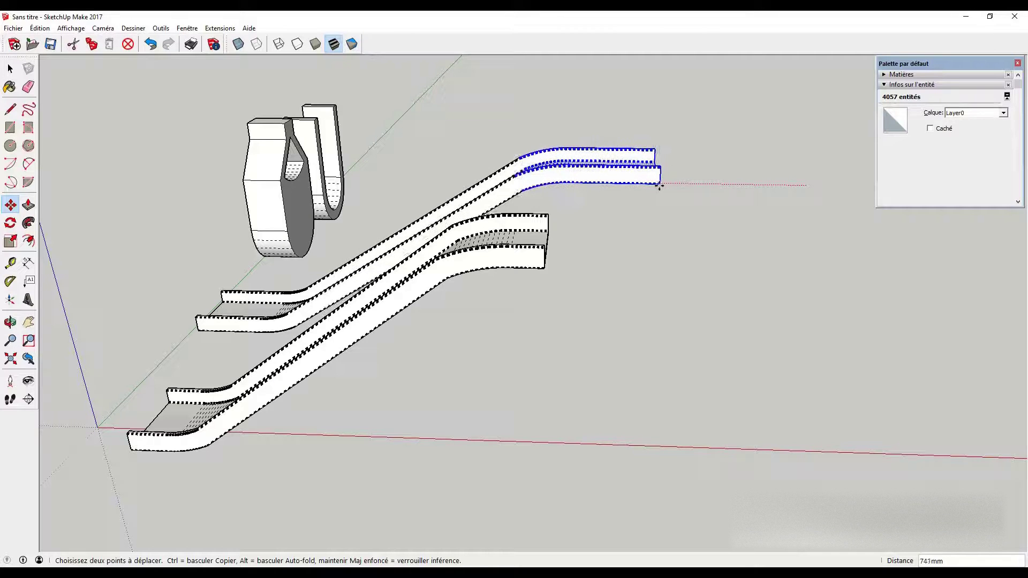
click(660, 187)
key(space)
click(436, 396)
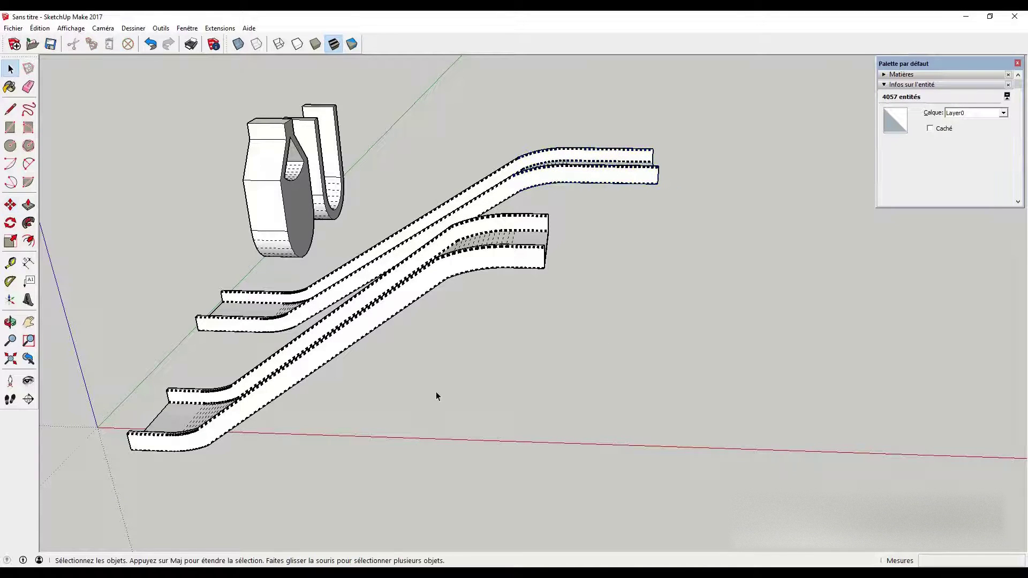
mouse_move(435, 396)
middle_down()
mouse_move(621, 356)
mouse_move(490, 415)
middle_up()
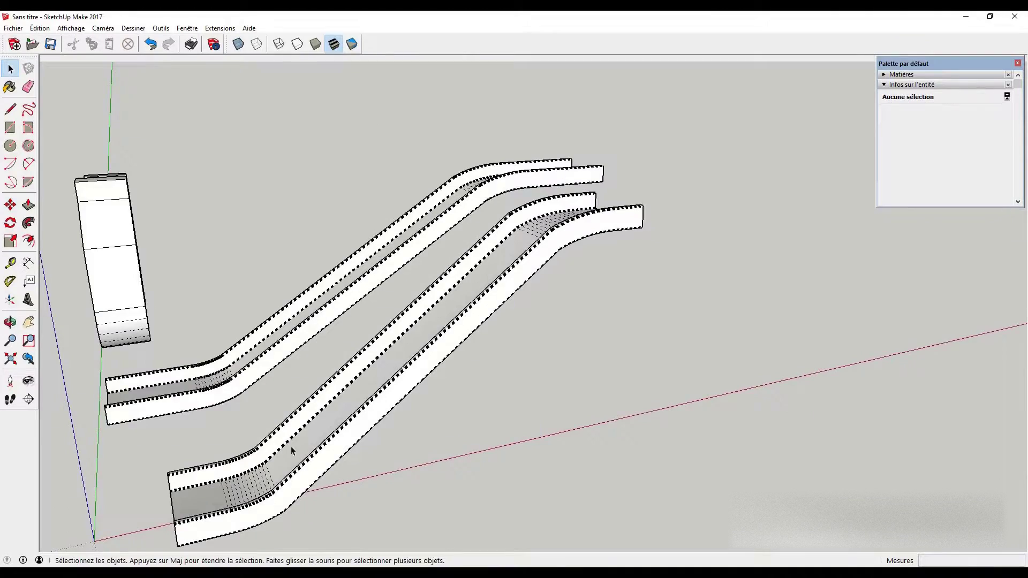
mouse_move(292, 449)
middle_down()
mouse_move(245, 389)
mouse_move(332, 351)
mouse_move(364, 422)
middle_up()
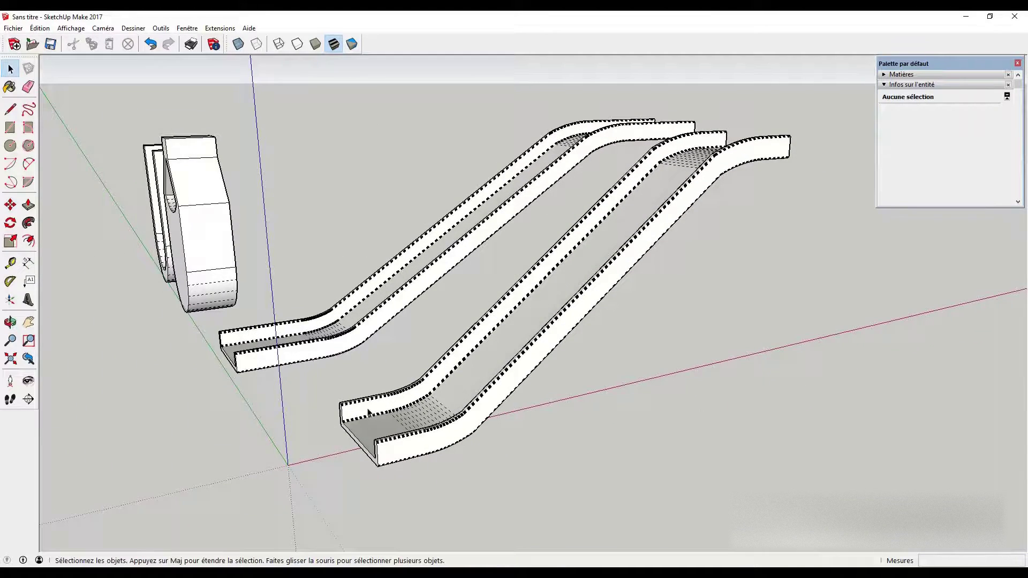
middle_drag(262, 367, 324, 399)
Step: Push the left escalator's lower end face in 198 mm
key(p)
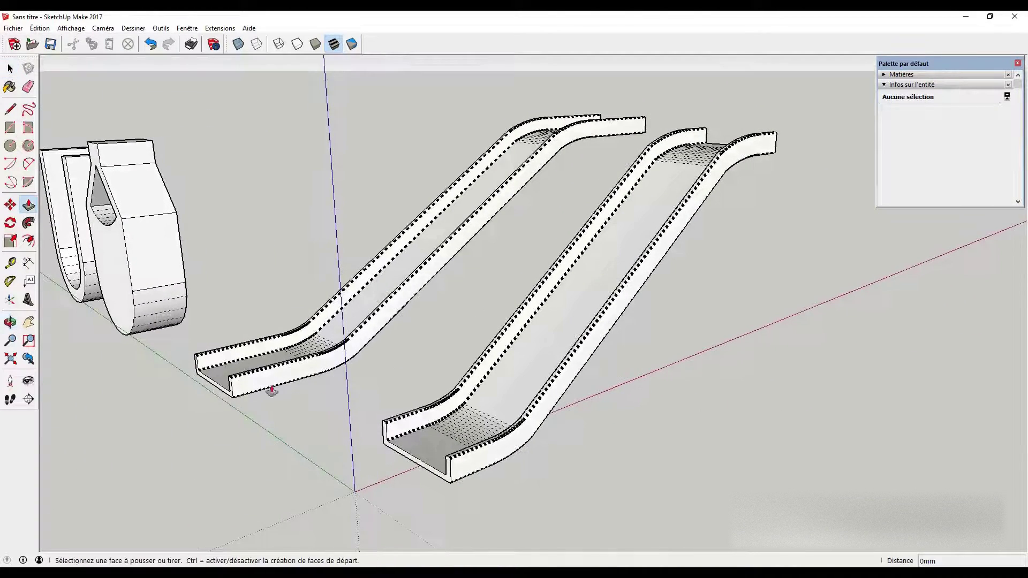
click(231, 399)
click(231, 399)
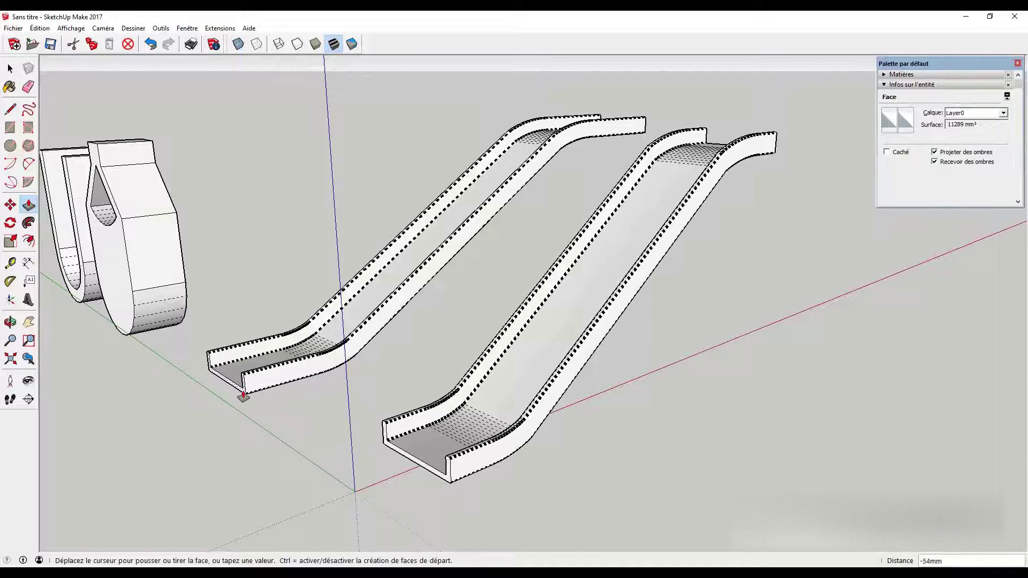
click(316, 384)
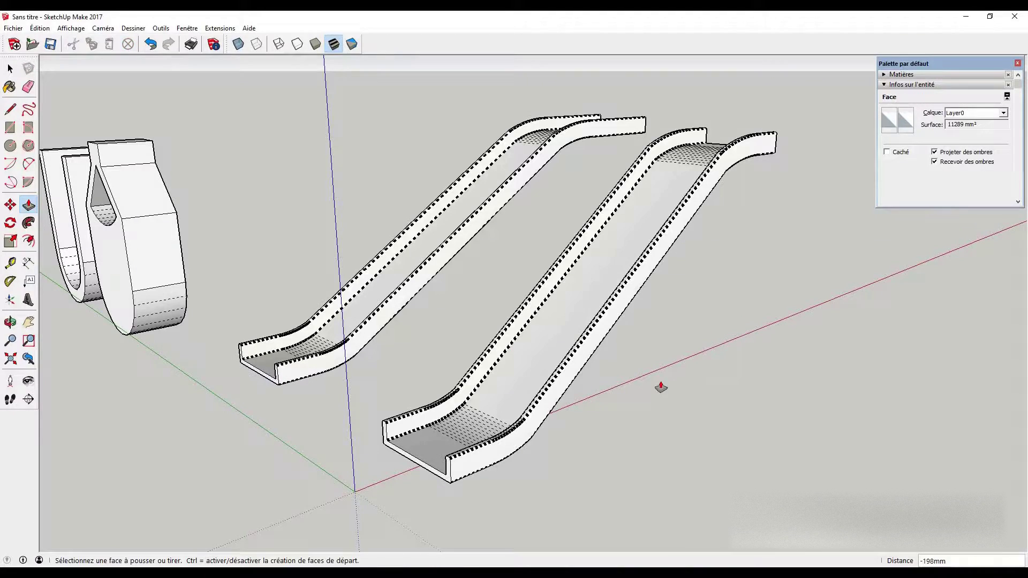
mouse_move(660, 387)
middle_down()
mouse_move(619, 394)
mouse_move(679, 344)
mouse_move(546, 401)
mouse_move(642, 191)
middle_up()
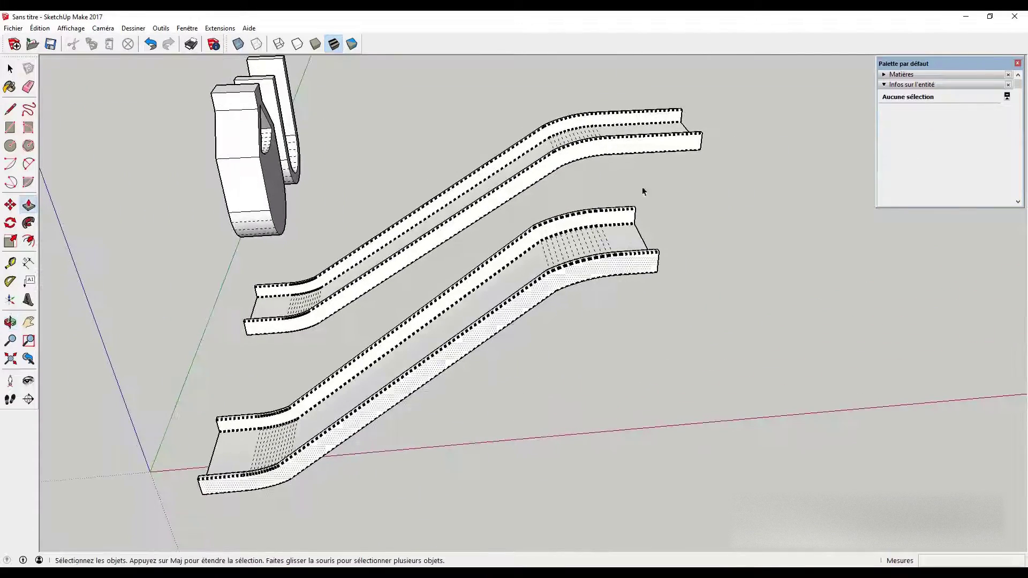
Step: Select the upper end edges of the long escalator
key(space)
drag(656, 89, 727, 179)
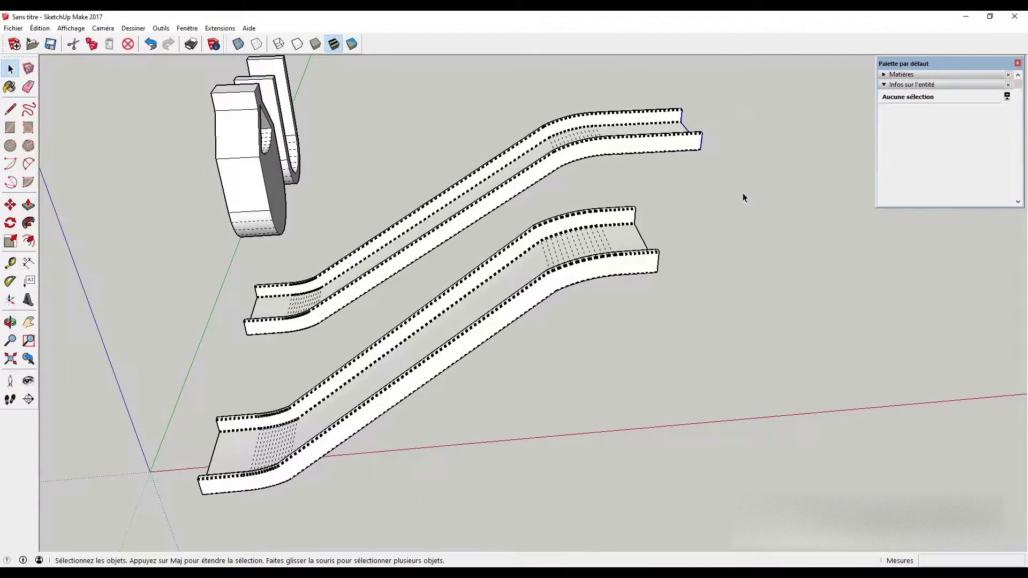
mouse_move(743, 193)
middle_down()
mouse_move(653, 202)
mouse_move(447, 149)
mouse_move(557, 184)
middle_up()
Step: Hide hidden geometry and move the long escalator's upper end edges about 350 mm inward
click(75, 28)
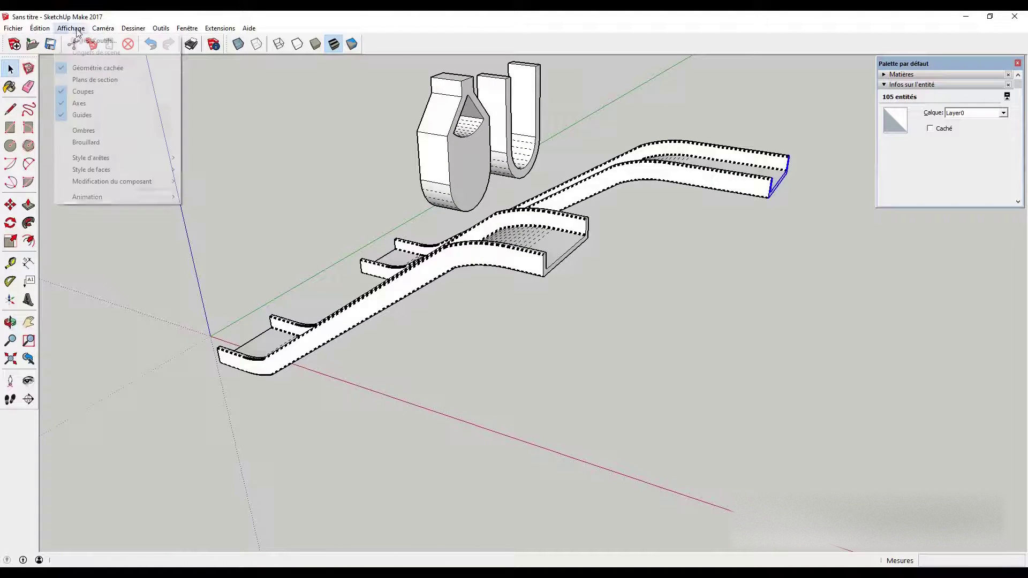
click(89, 68)
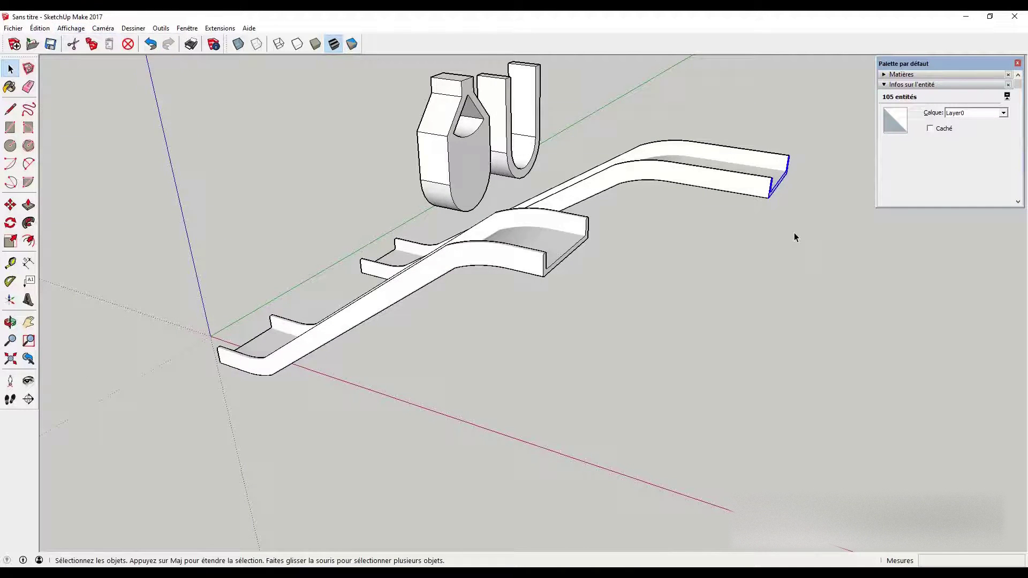
key(m)
click(768, 198)
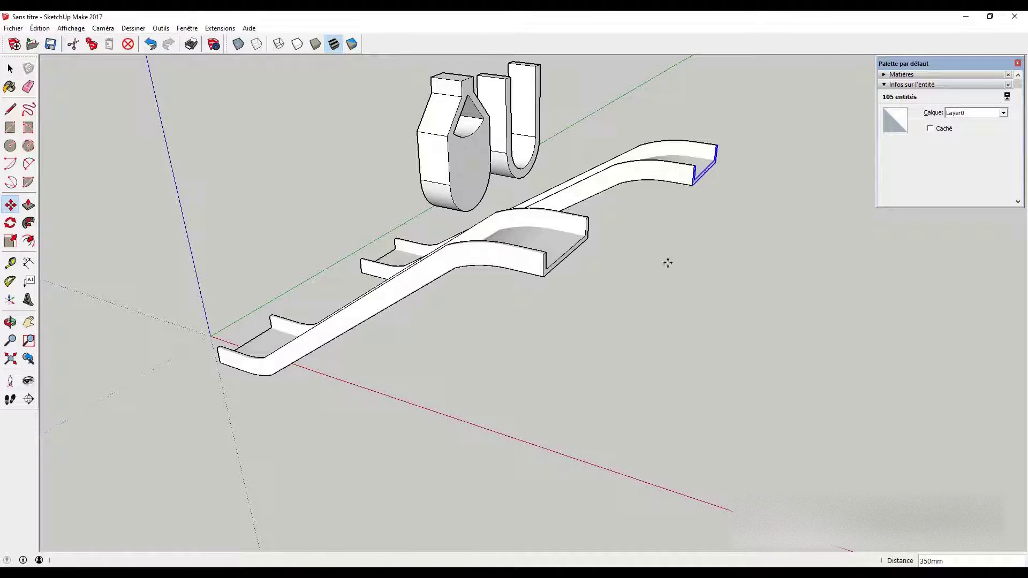
key(space)
click(519, 349)
mouse_move(281, 297)
middle_down()
mouse_move(521, 272)
mouse_move(556, 252)
middle_up()
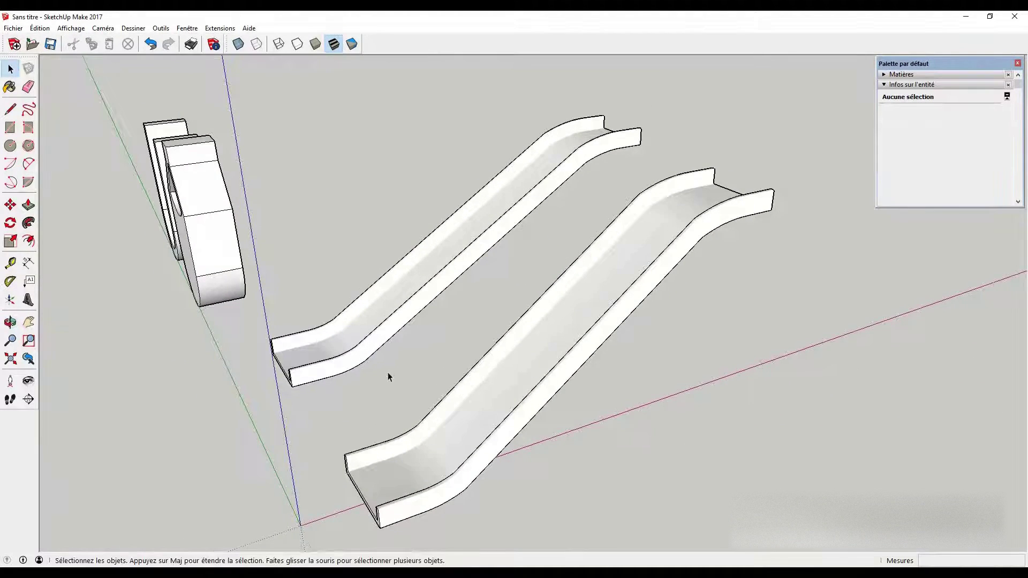
mouse_move(387, 373)
middle_down()
mouse_move(415, 282)
mouse_move(344, 412)
middle_up()
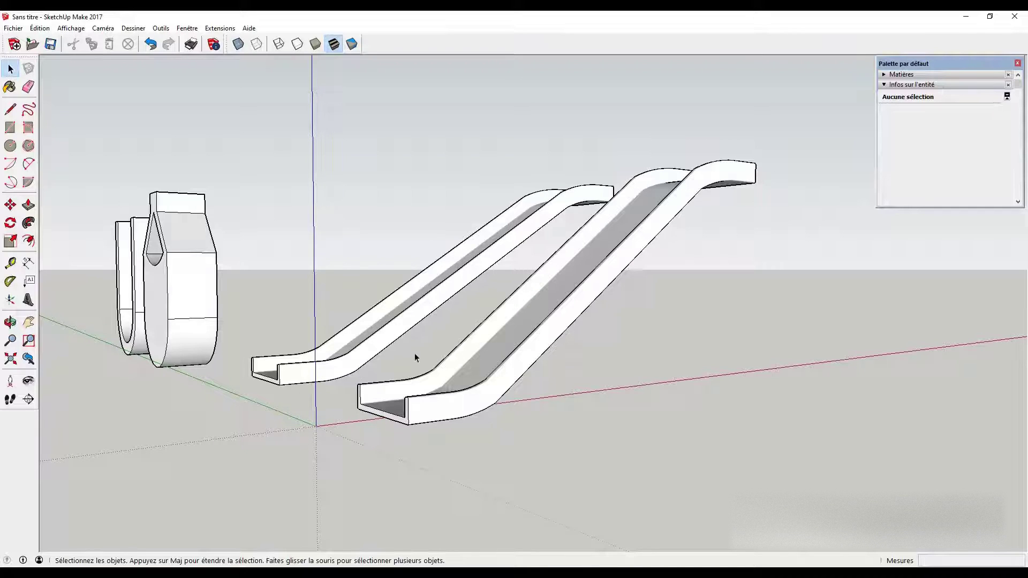
drag(298, 408, 300, 410)
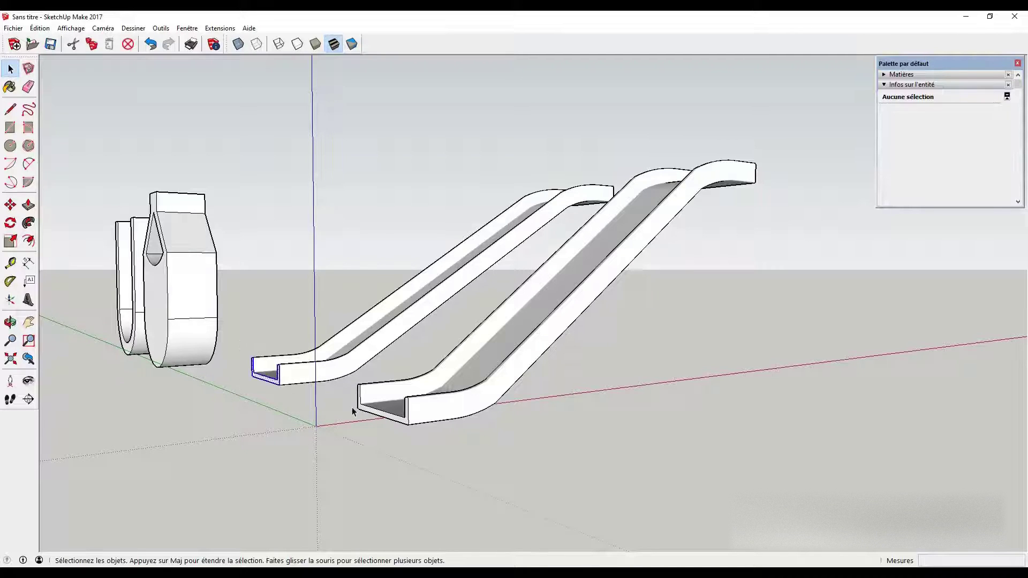
mouse_move(301, 412)
middle_down()
mouse_move(308, 426)
mouse_move(182, 357)
middle_up()
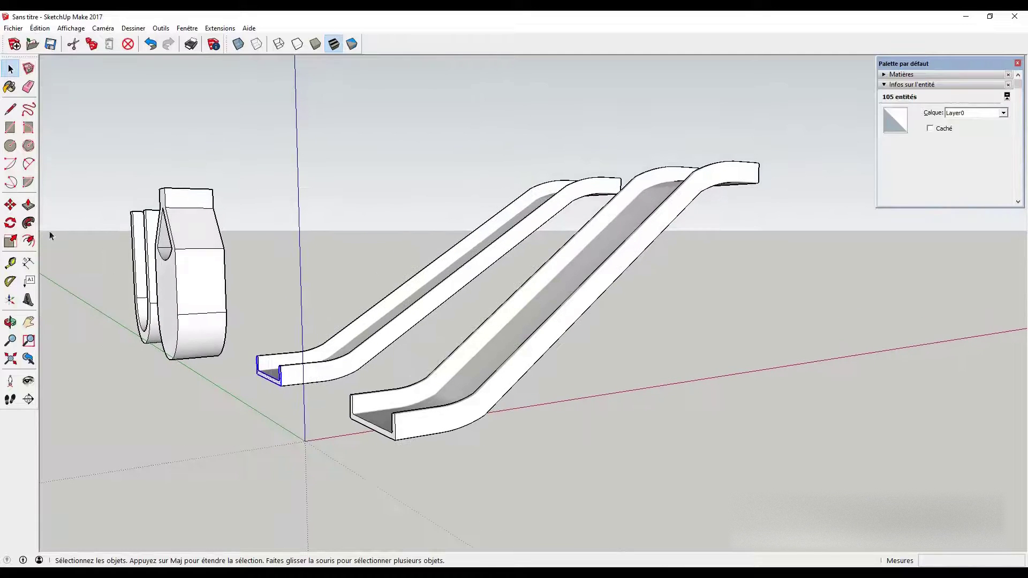
click(10, 222)
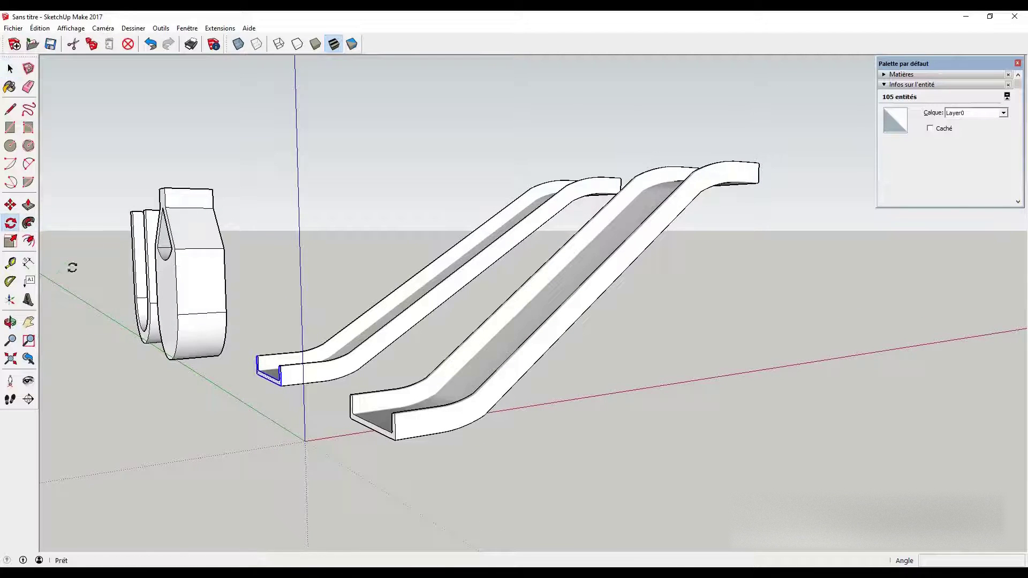
click(341, 376)
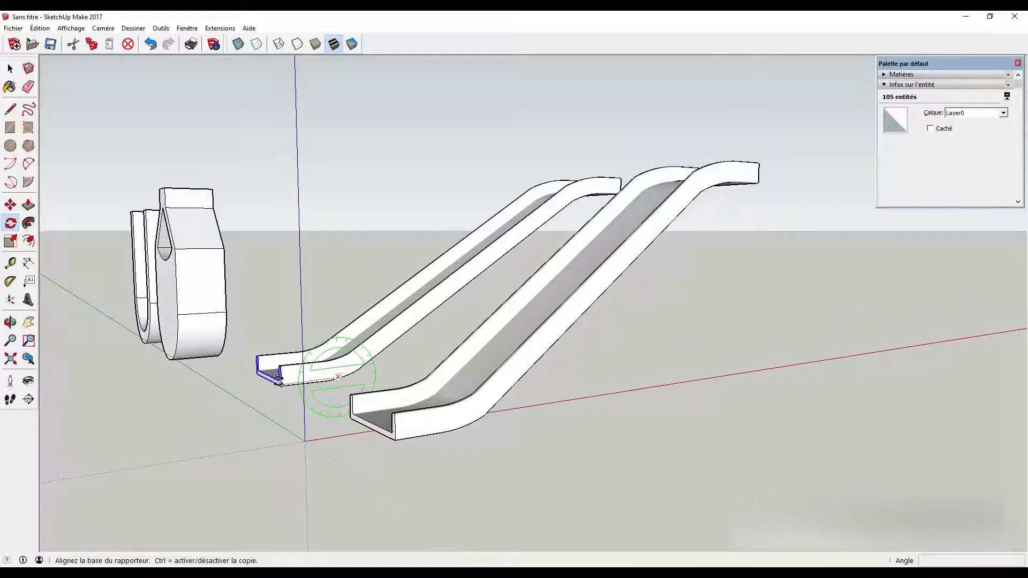
click(280, 384)
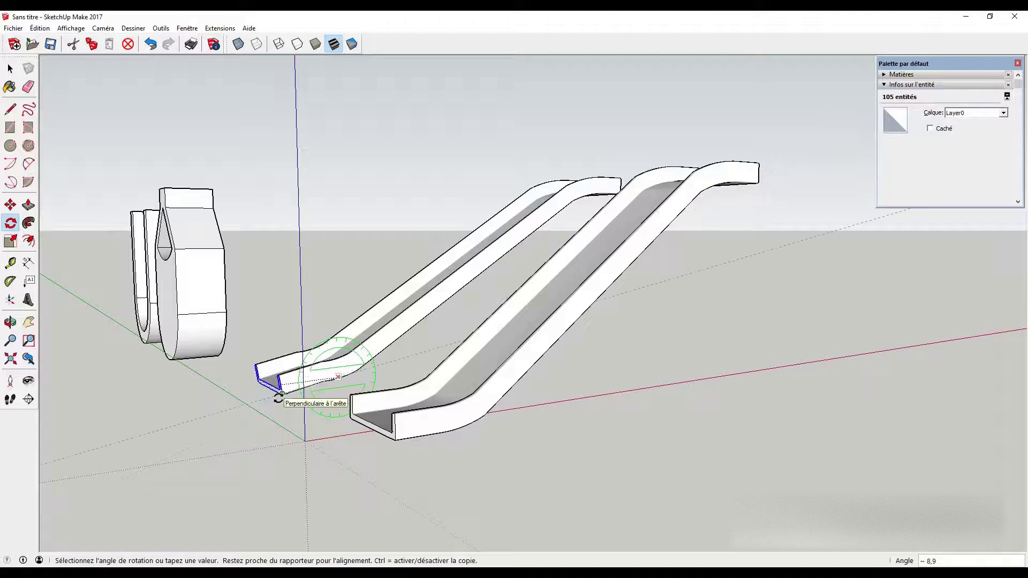
key(Escape)
key(space)
click(278, 342)
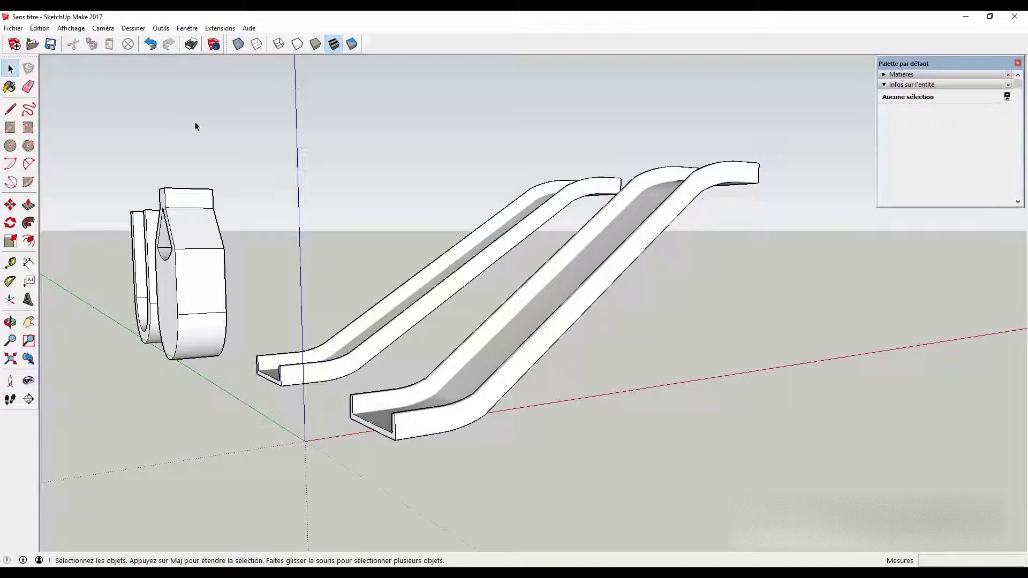
Step: Show hidden geometry again and select the left escalator's lower end section
click(70, 28)
click(91, 69)
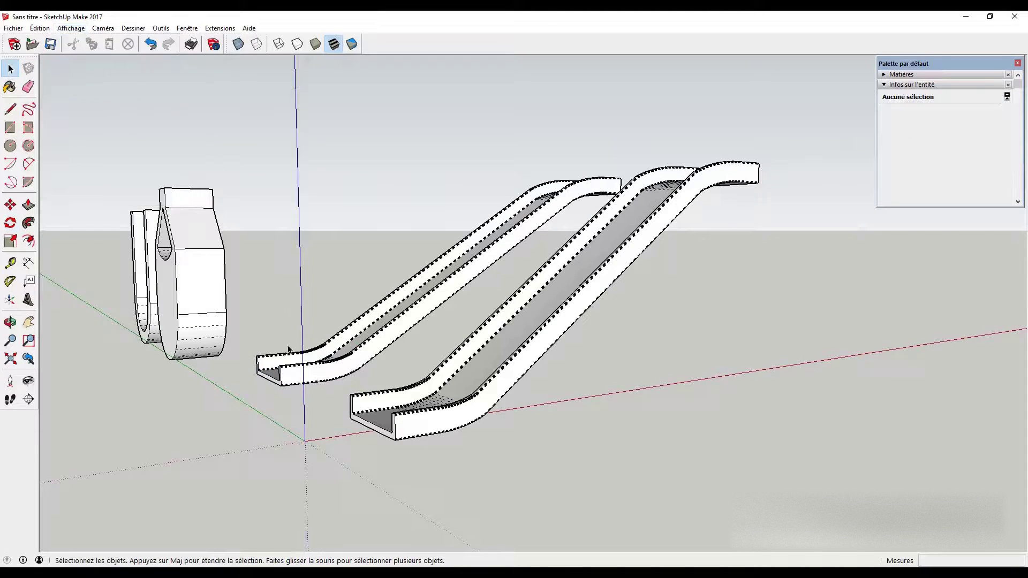
middle_drag(288, 349, 252, 341)
drag(236, 322, 318, 387)
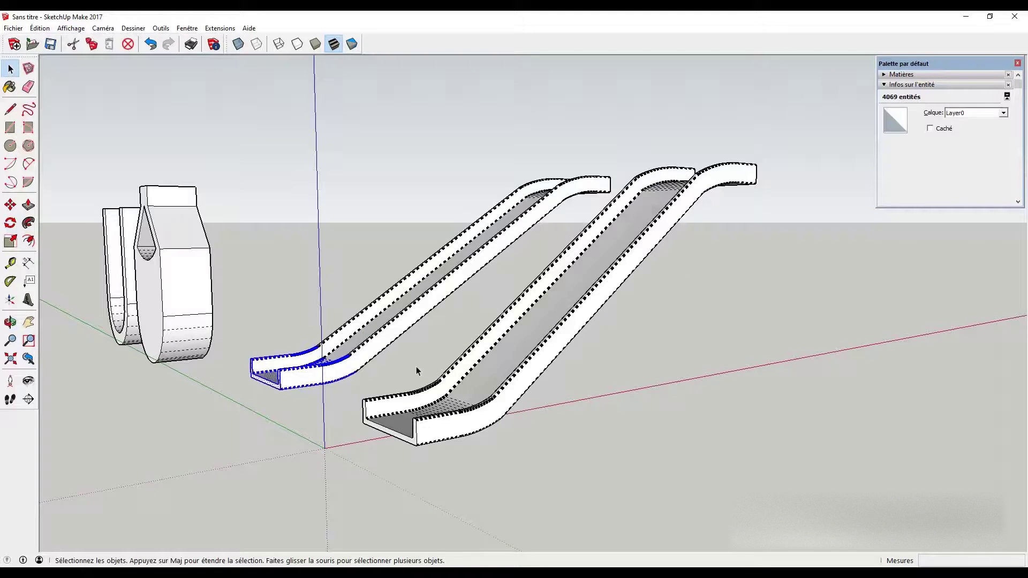
middle_drag(416, 366, 396, 371)
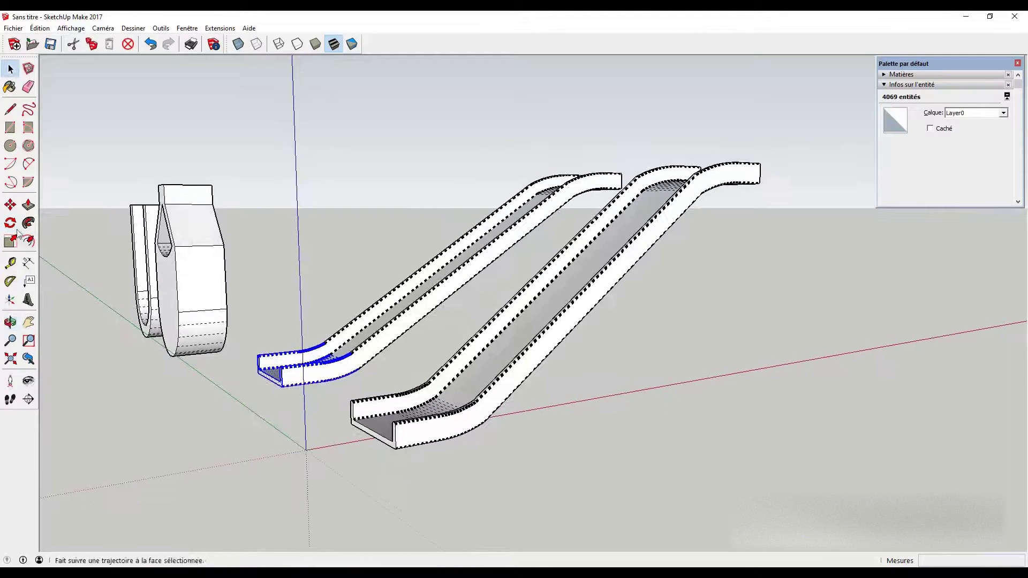
Step: Rotate the selected lower end section 15° about the curve
key(q)
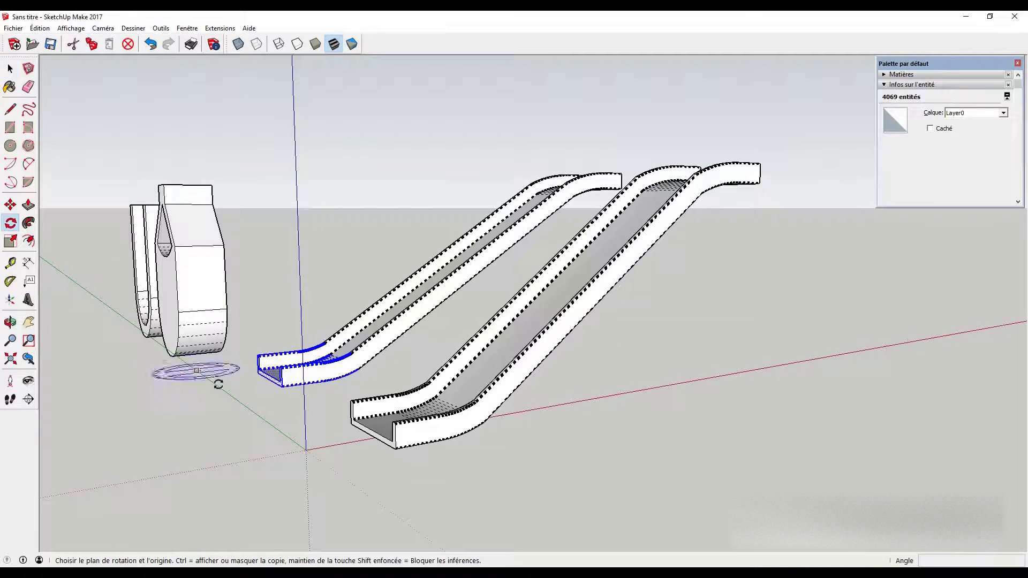
click(344, 375)
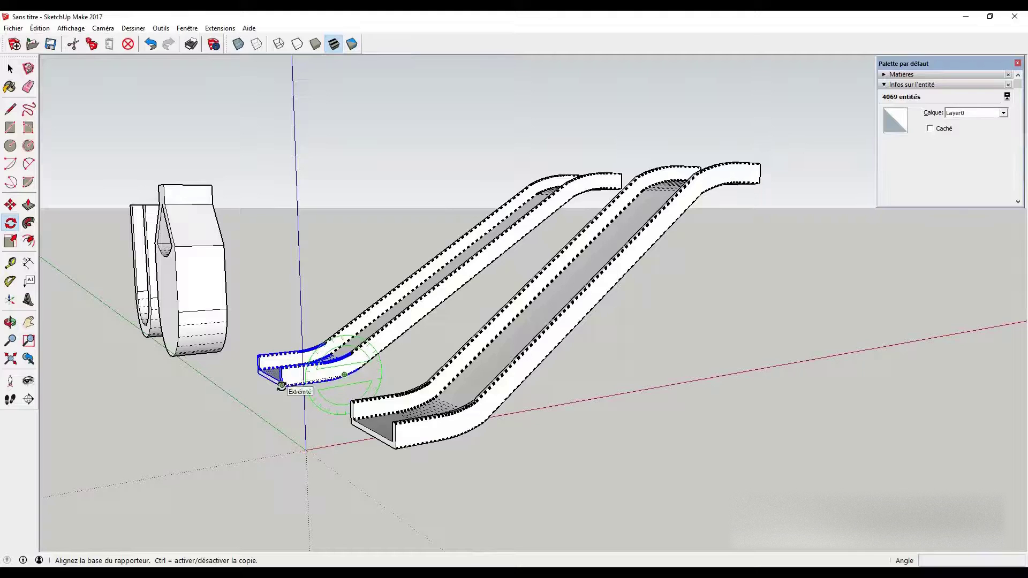
click(282, 386)
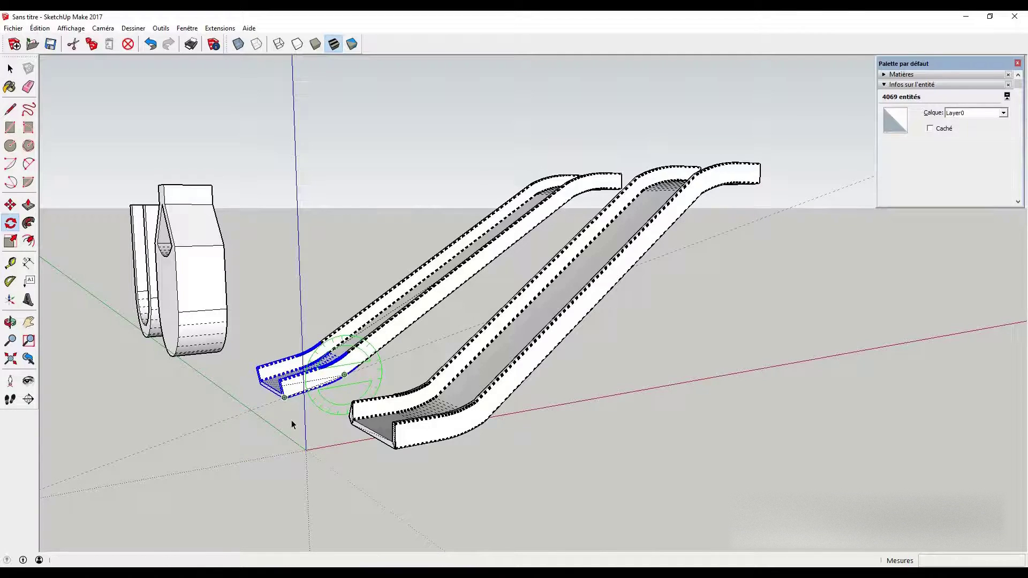
click(291, 419)
key(space)
Step: Turn off hidden geometry display and orbit to a lower view
click(70, 28)
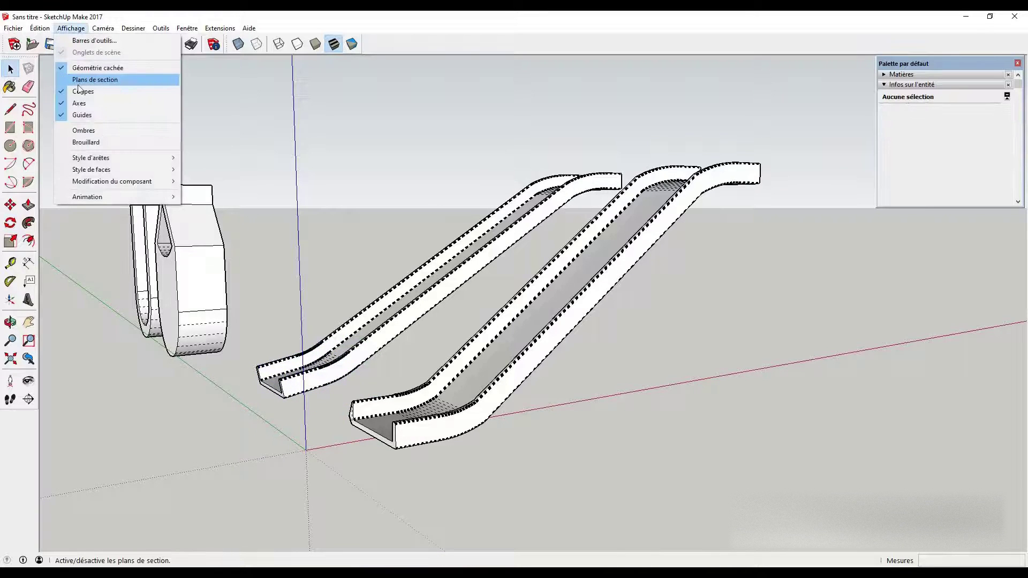
click(102, 67)
mouse_move(279, 300)
middle_down()
mouse_move(298, 289)
mouse_move(307, 264)
mouse_move(368, 384)
mouse_move(346, 351)
middle_up()
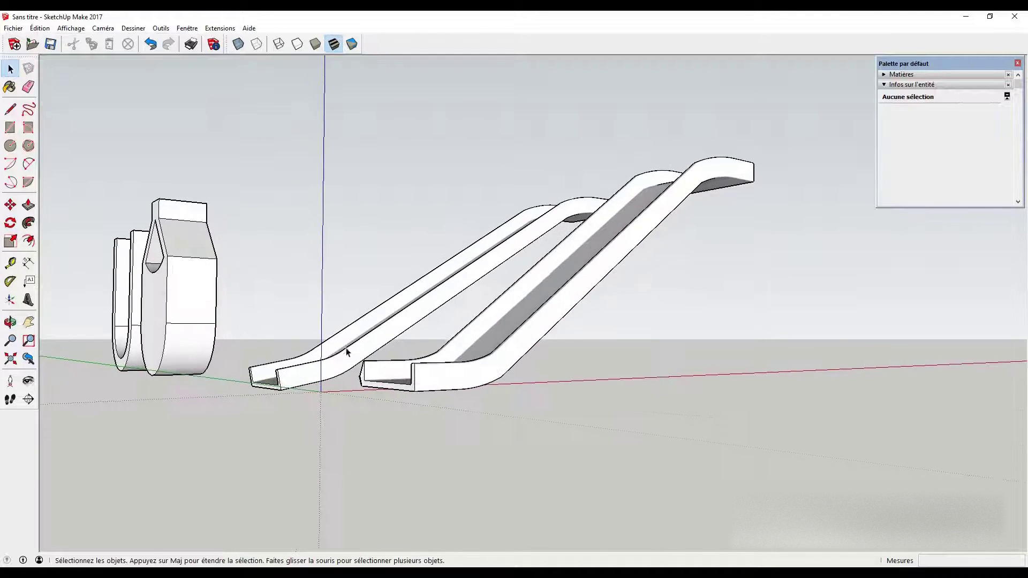
mouse_move(271, 321)
middle_down()
mouse_move(359, 355)
mouse_move(427, 289)
middle_up()
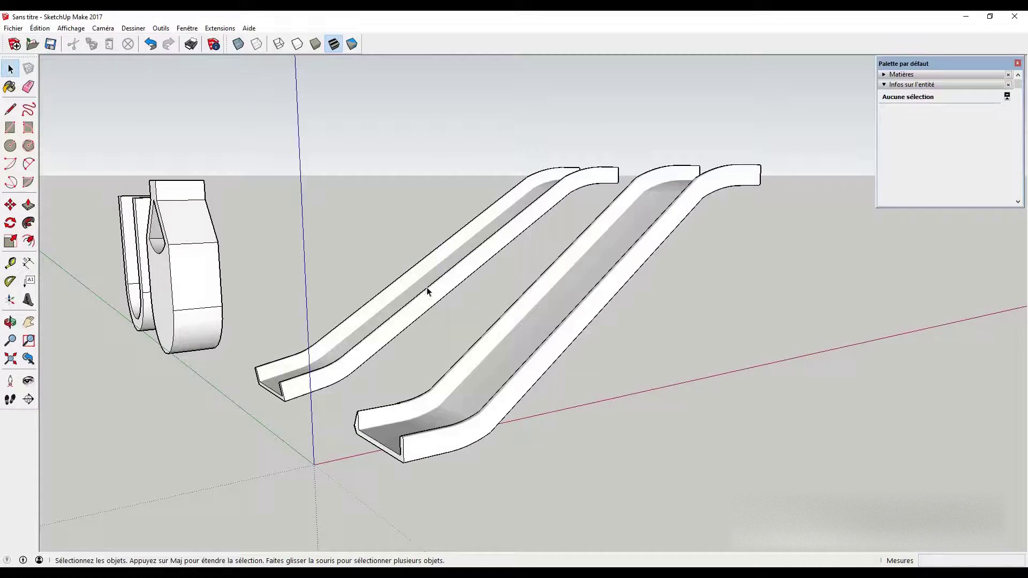
Step: Delete the left and right escalators, leaving only the two letter blocks
triple_click(427, 291)
key(Delete)
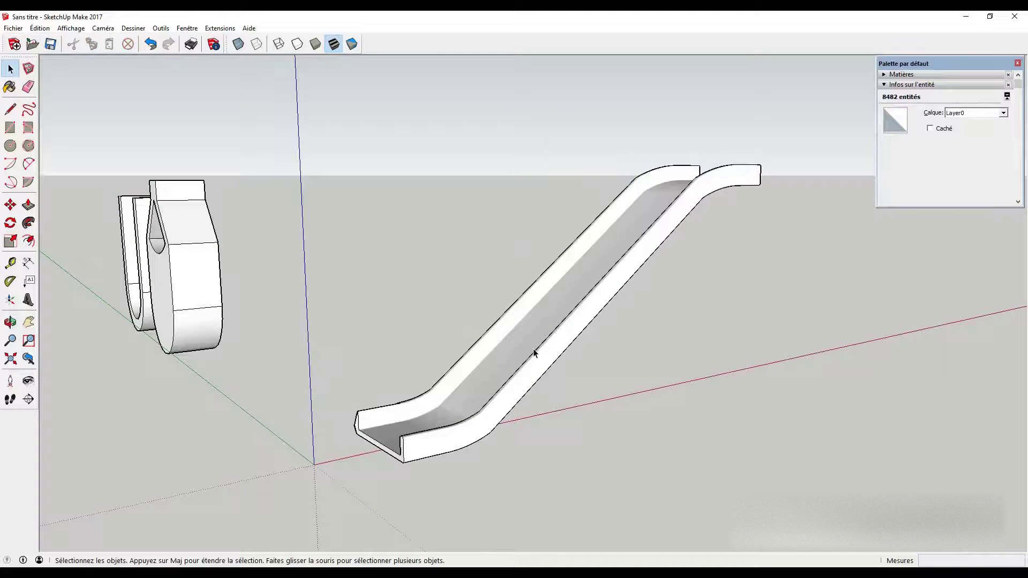
triple_click(529, 349)
key(Delete)
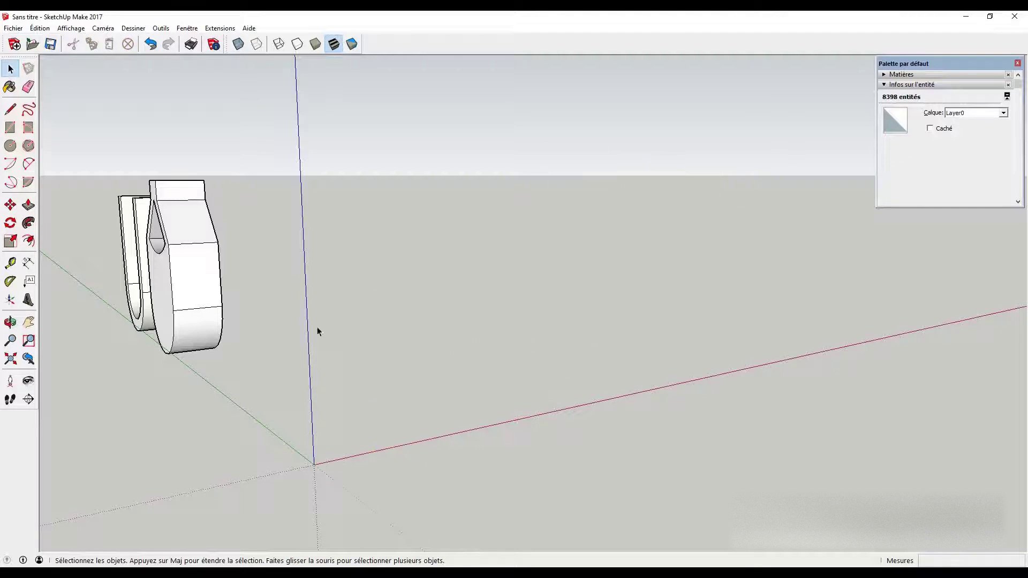
mouse_move(158, 267)
middle_down()
mouse_move(239, 338)
mouse_move(459, 361)
mouse_move(369, 374)
mouse_move(411, 372)
mouse_move(345, 362)
middle_up()
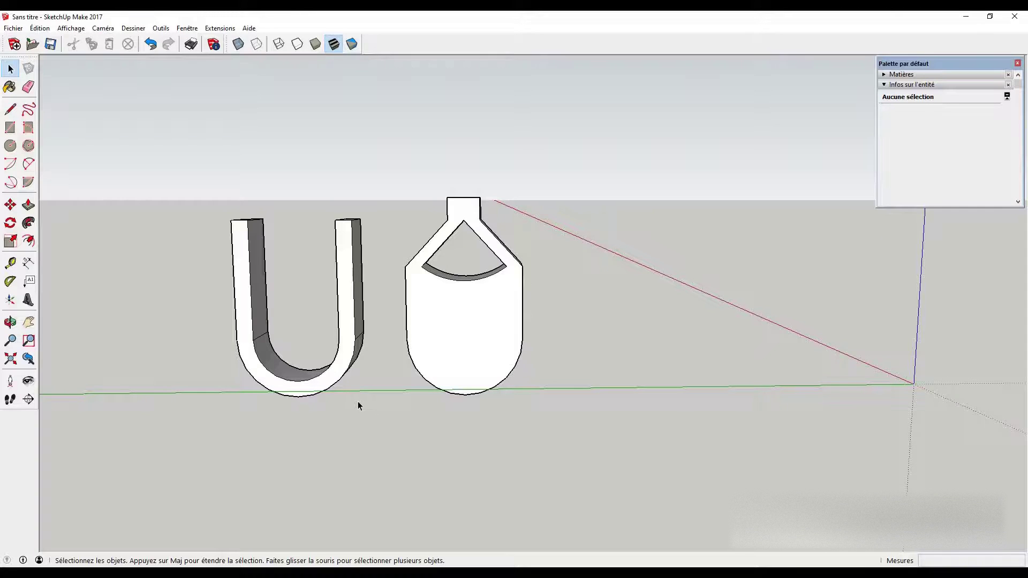
Step: Move the U's inner curved face up about 443mm, leaving a much thicker base
middle_drag(354, 402, 349, 428)
key(m)
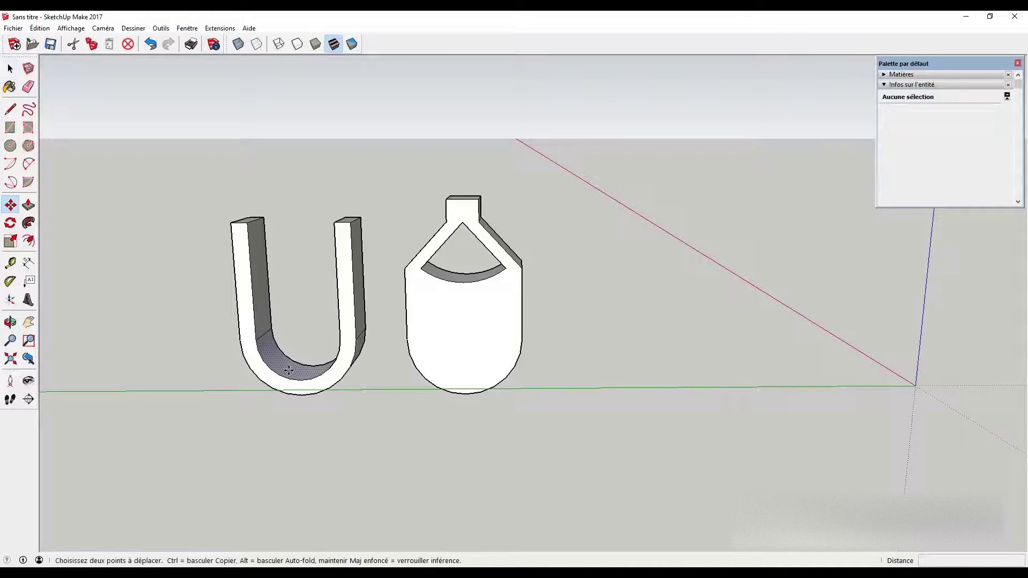
click(287, 369)
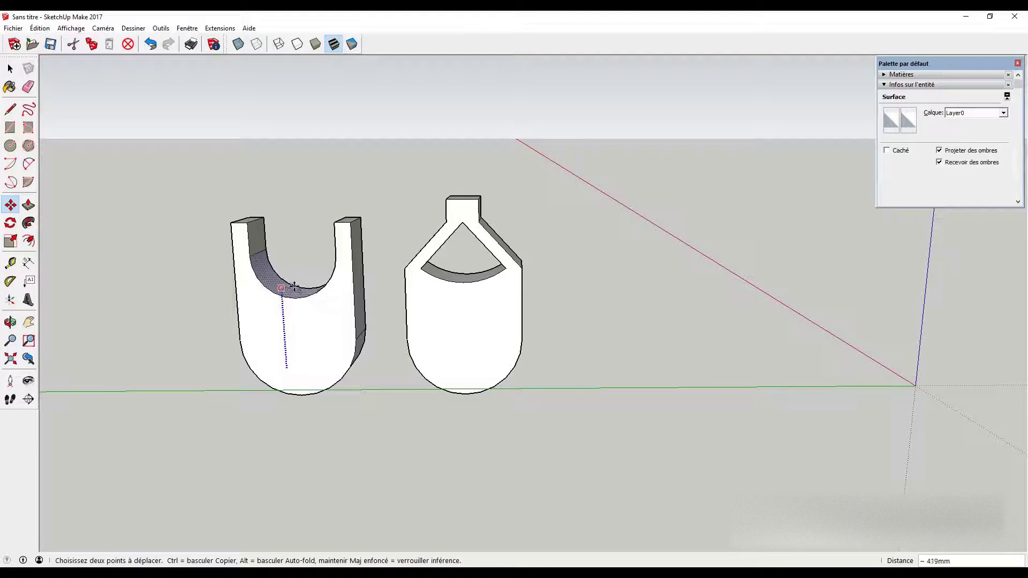
click(295, 282)
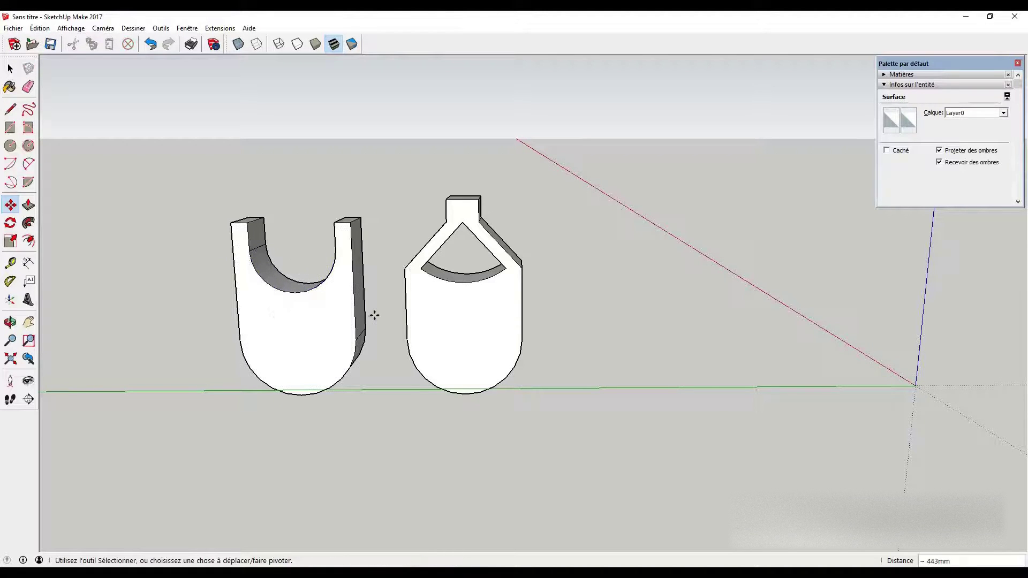
key(space)
mouse_move(305, 298)
middle_down()
mouse_move(298, 356)
mouse_move(290, 308)
middle_up()
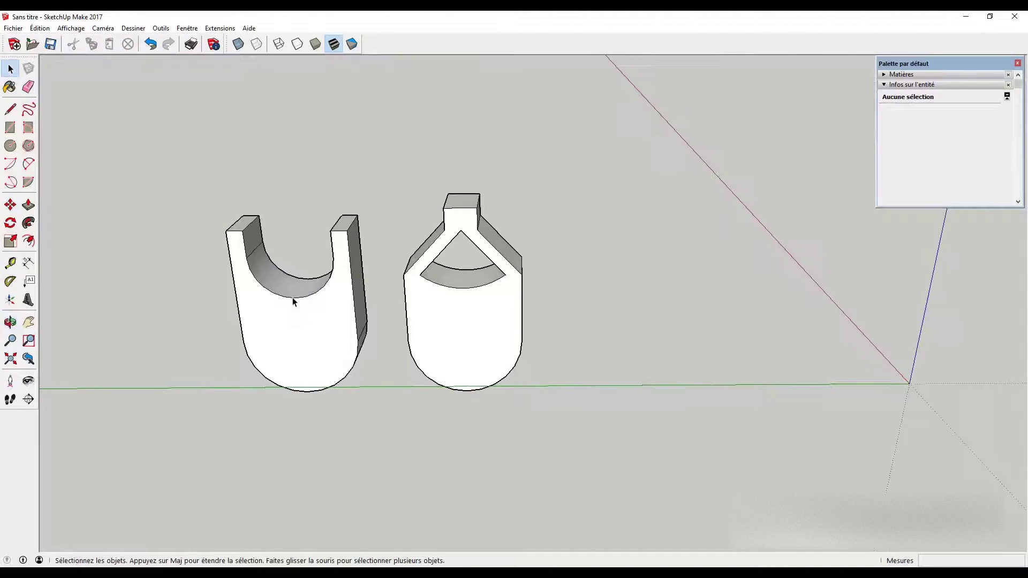
Step: Try a 500mm radius on the U's inner arc, then undo to keep the original
click(293, 299)
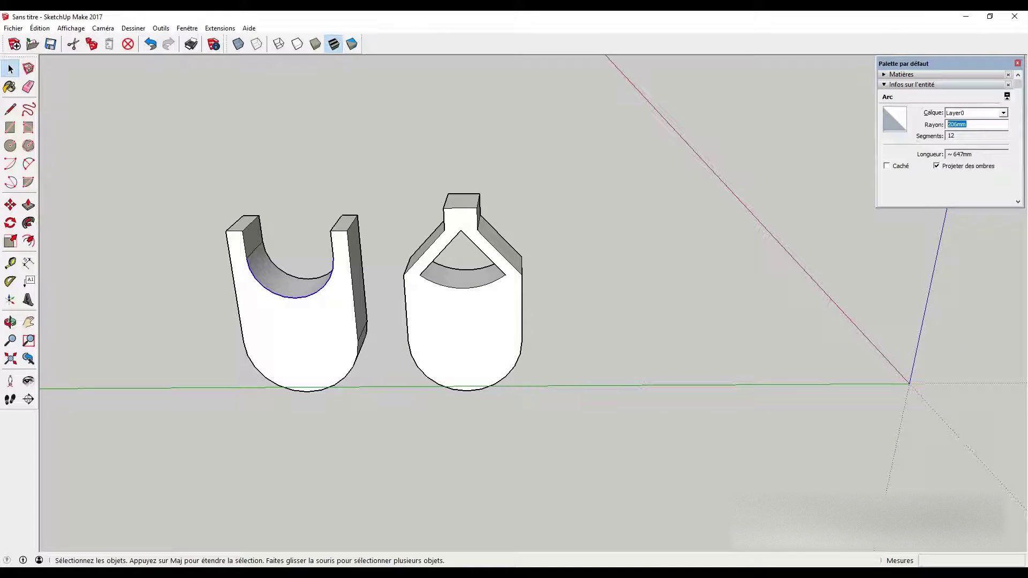
text(500)
key(Return)
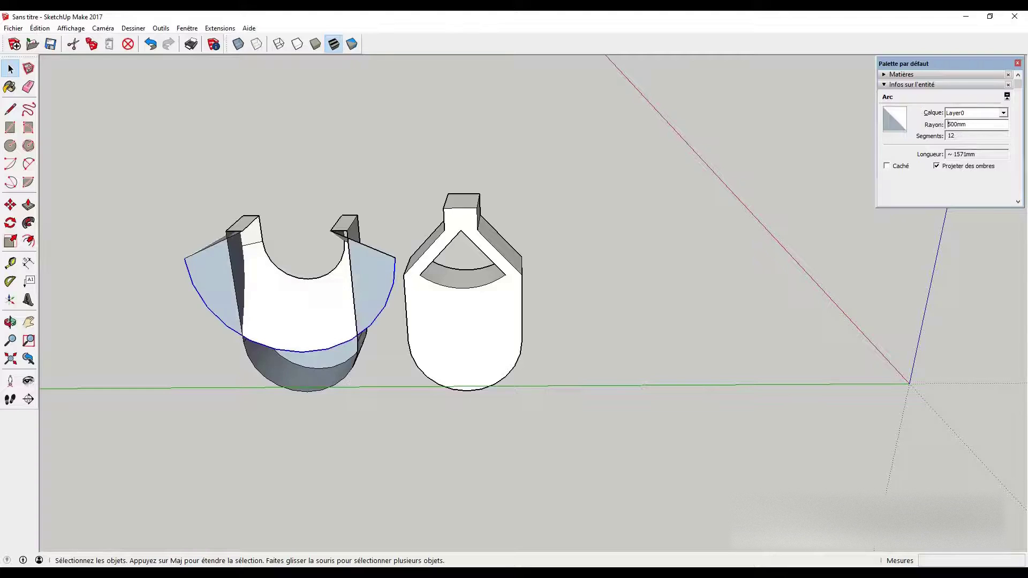
mouse_move(325, 194)
middle_down()
mouse_move(298, 264)
mouse_move(134, 285)
mouse_move(330, 235)
middle_up()
key(ctrl+z)
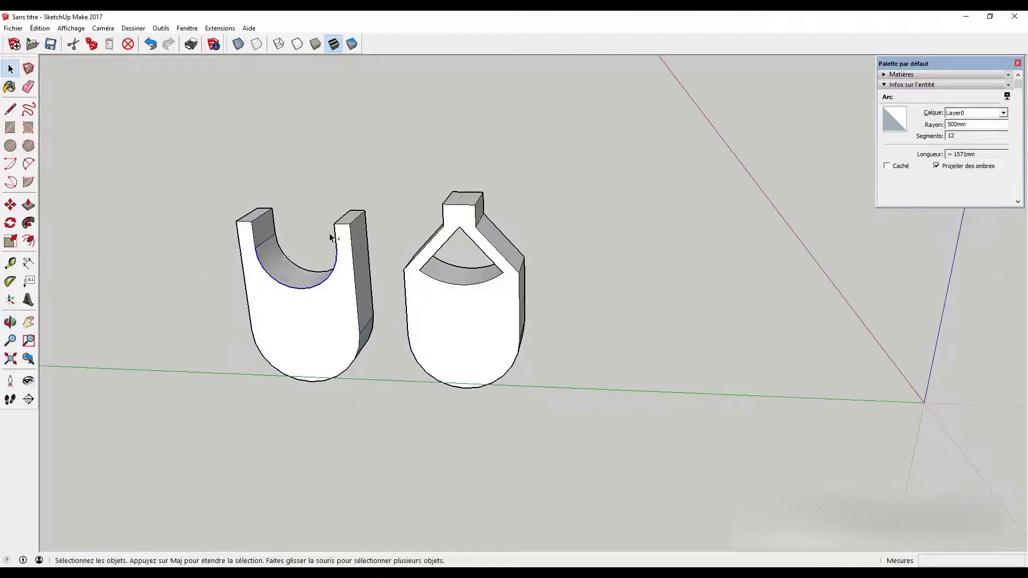
click(215, 180)
Step: Turn on Affichage > Géométrie cachée to show the segment lines on curved faces
middle_drag(198, 178, 122, 81)
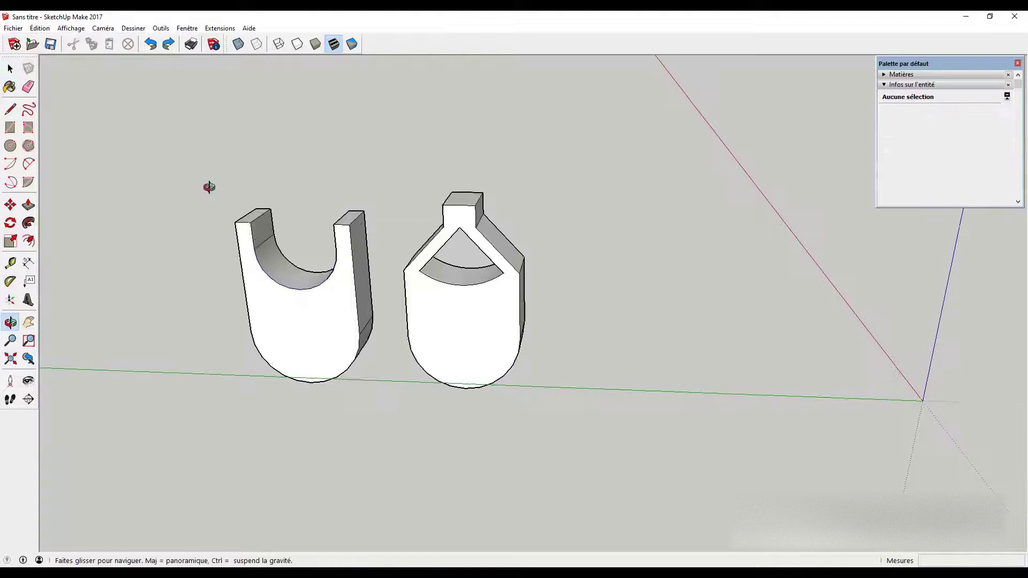
click(71, 28)
click(86, 68)
Step: Zoom in and start moving the U's inner curved edge upward, then cancel the move
middle_drag(356, 340, 362, 313)
scroll(294, 299, up, 2)
scroll(300, 278, up, 2)
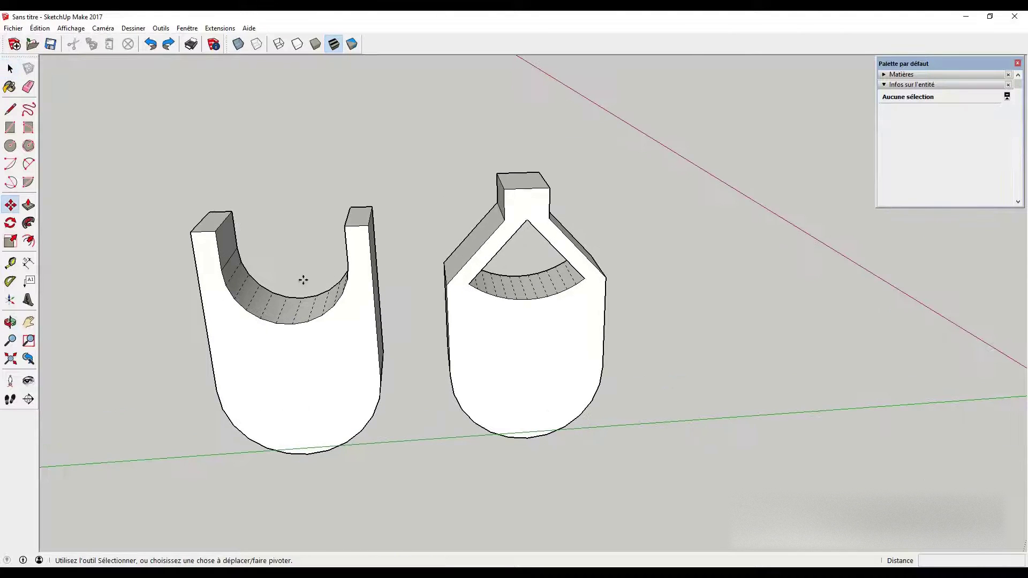
key(m)
click(295, 312)
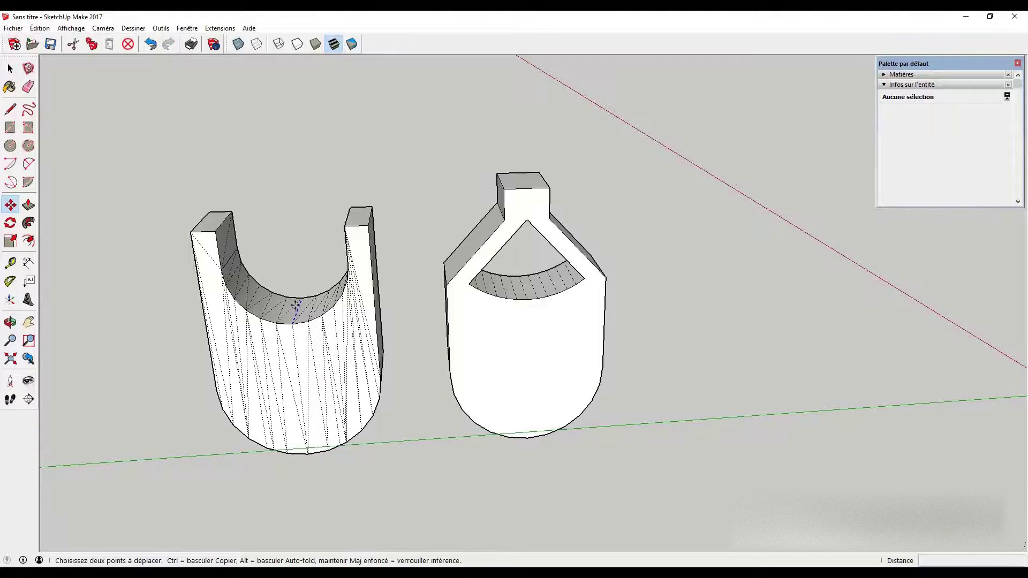
click(296, 294)
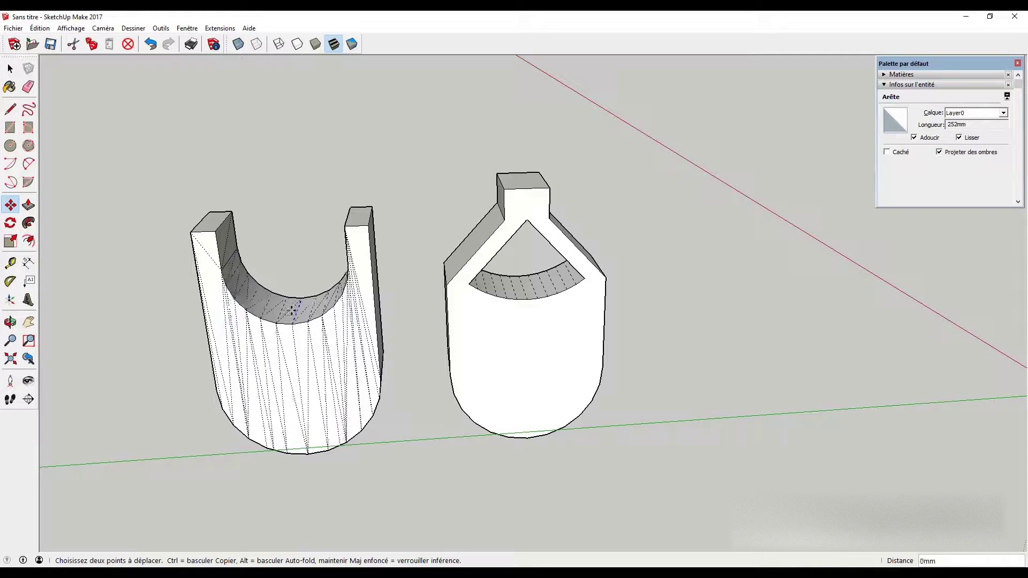
key(Escape)
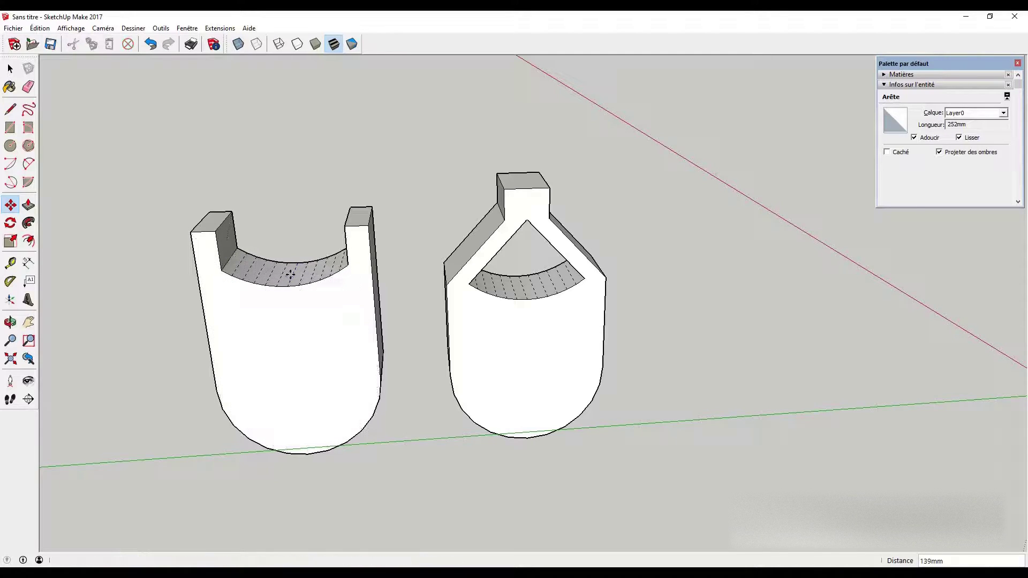
Step: Untick Affichage > Géométrie cachée to hide the dashed edges again
key(space)
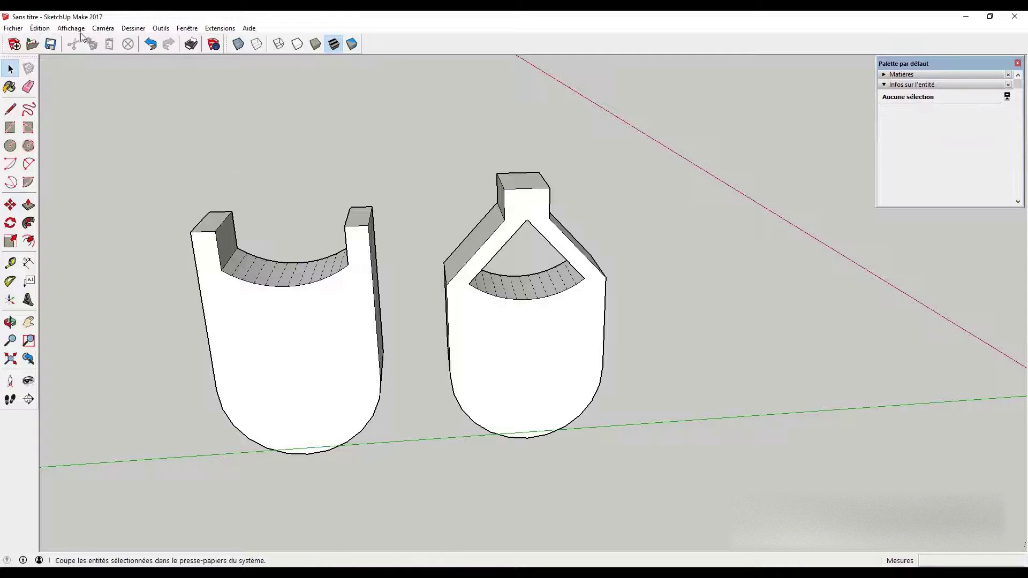
click(71, 27)
click(92, 66)
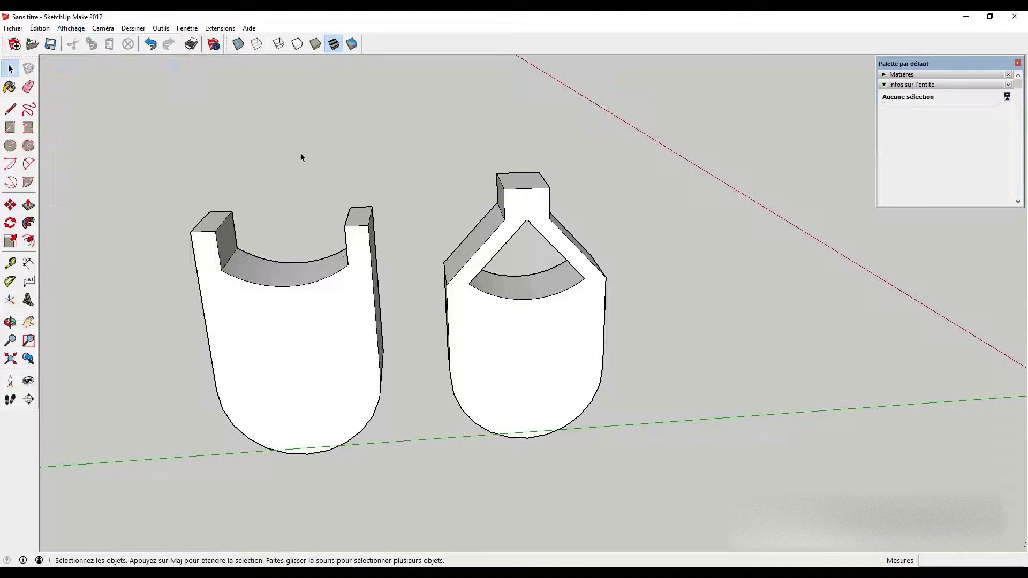
mouse_move(300, 158)
middle_down()
mouse_move(355, 167)
mouse_move(349, 115)
mouse_move(342, 197)
middle_up()
key(m)
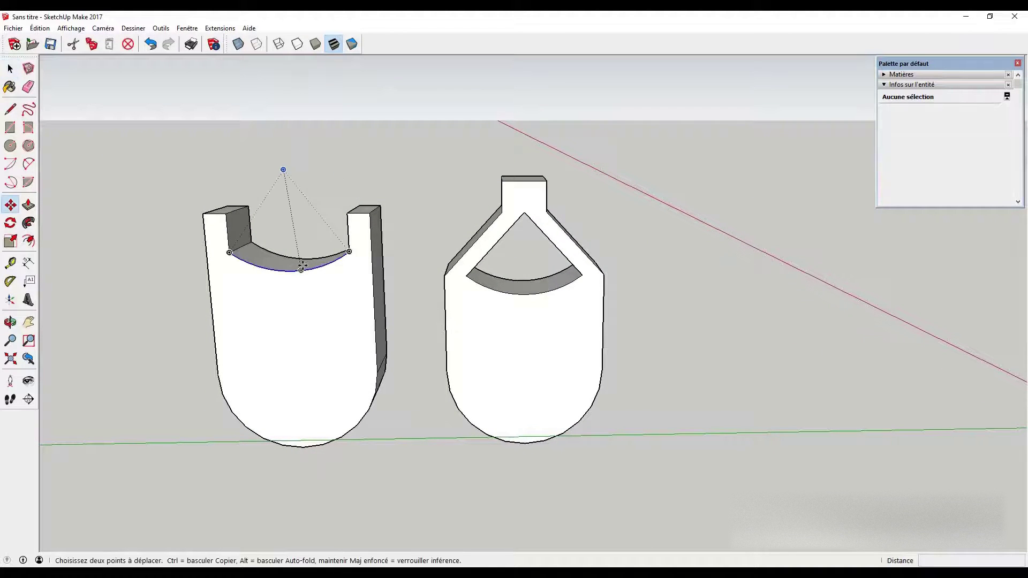
key(space)
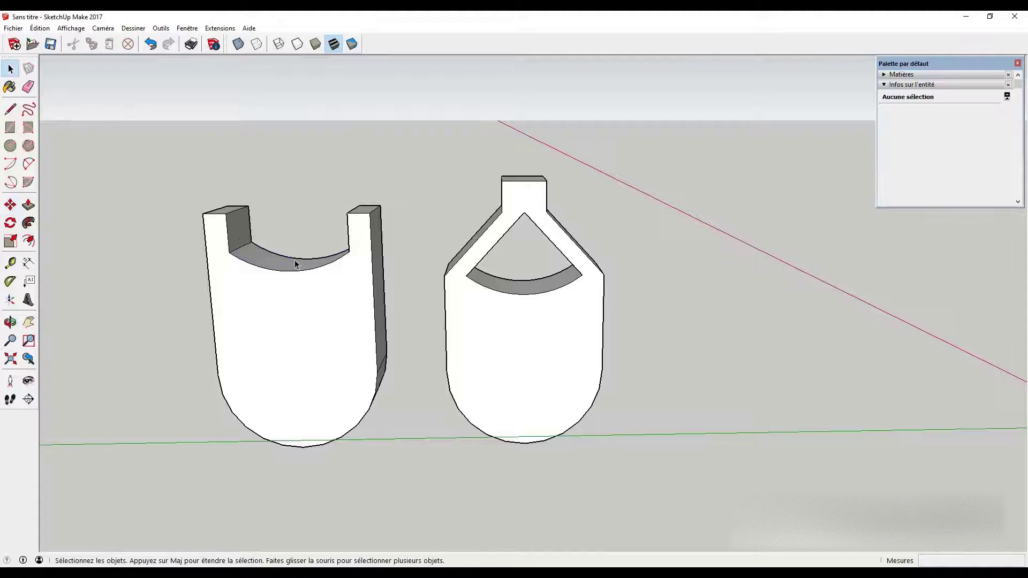
click(293, 265)
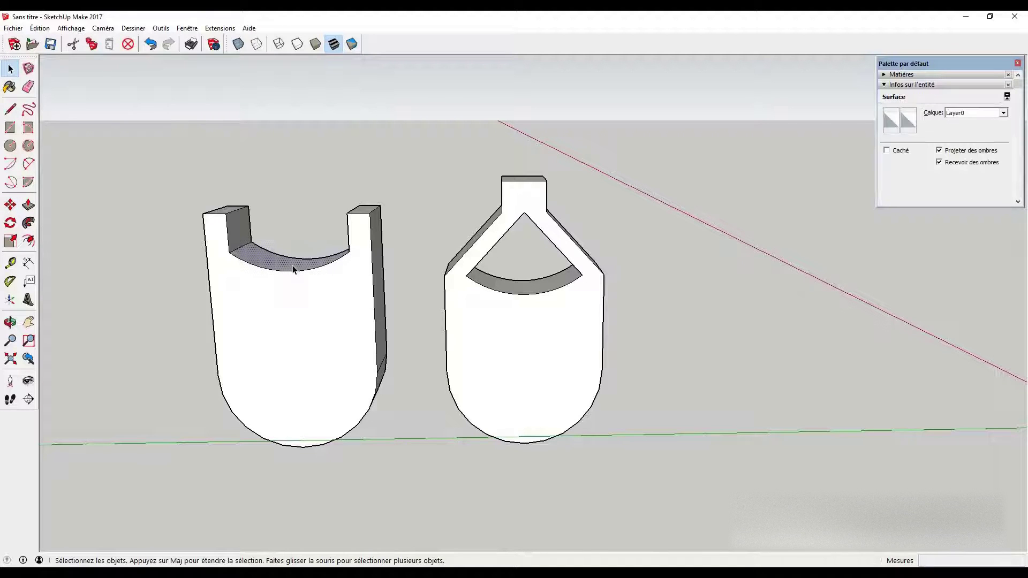
key(m)
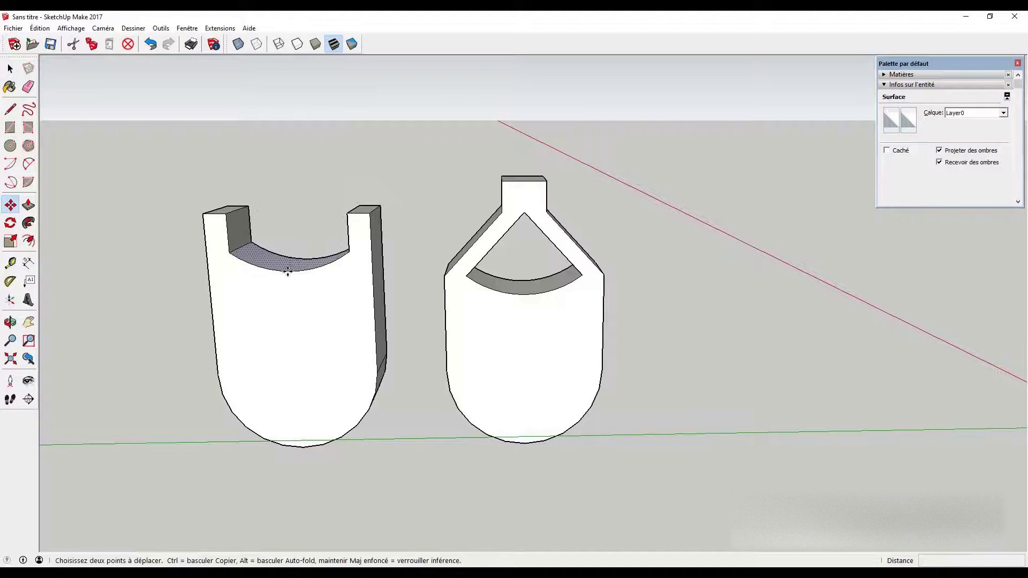
click(289, 270)
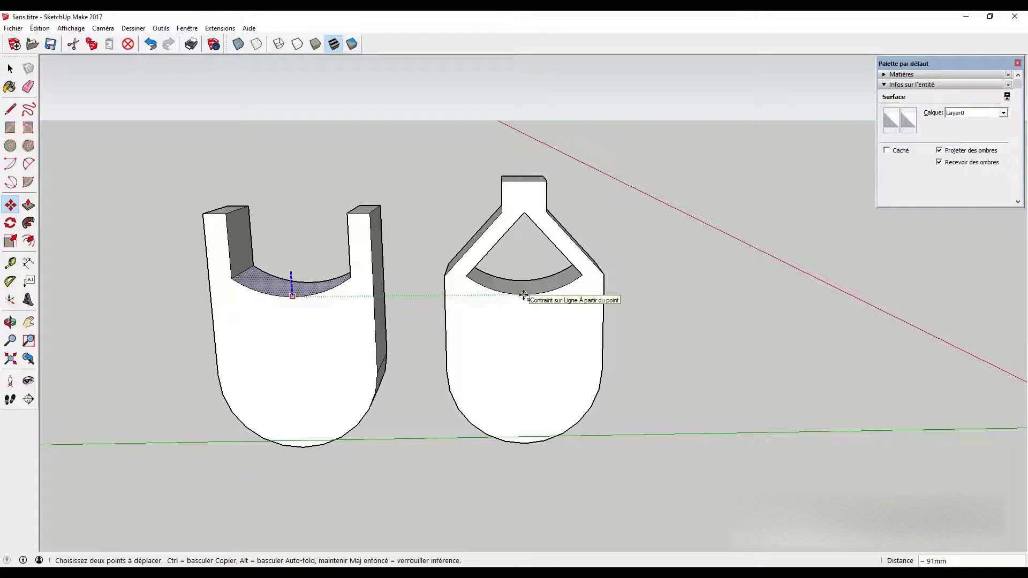
key(space)
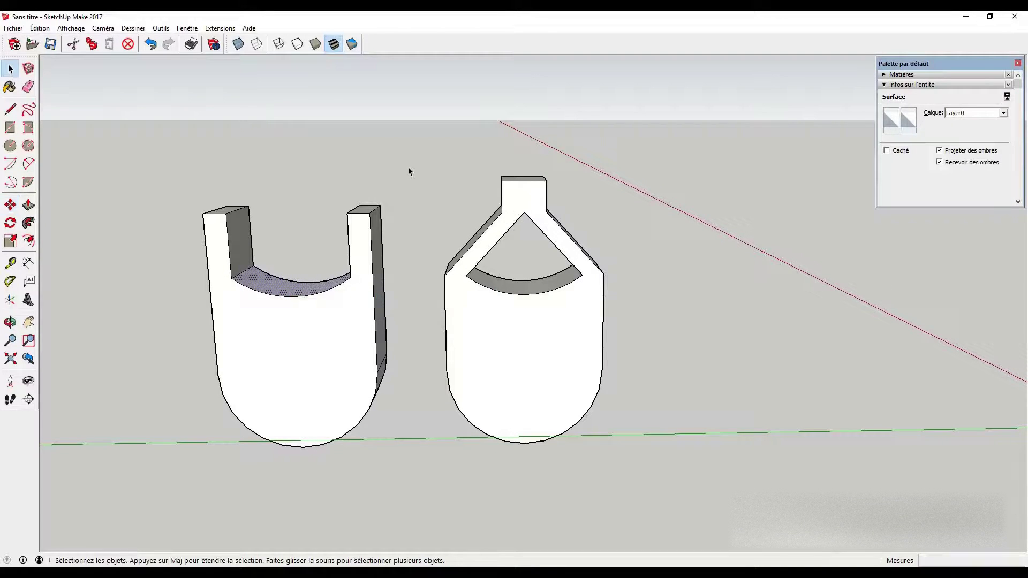
middle_drag(293, 158, 266, 192)
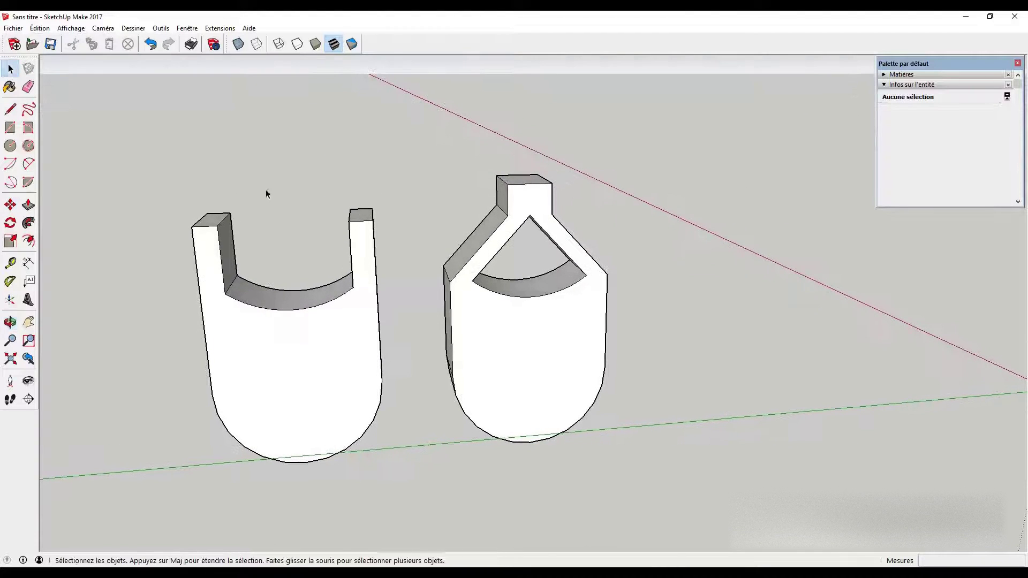
drag(237, 238, 239, 238)
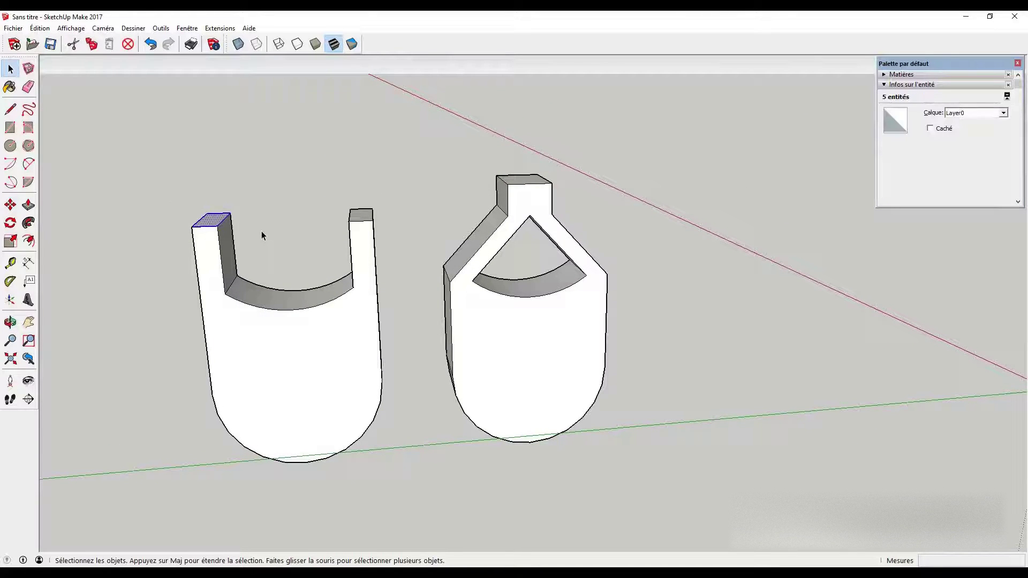
middle_drag(255, 213, 289, 206)
key(m)
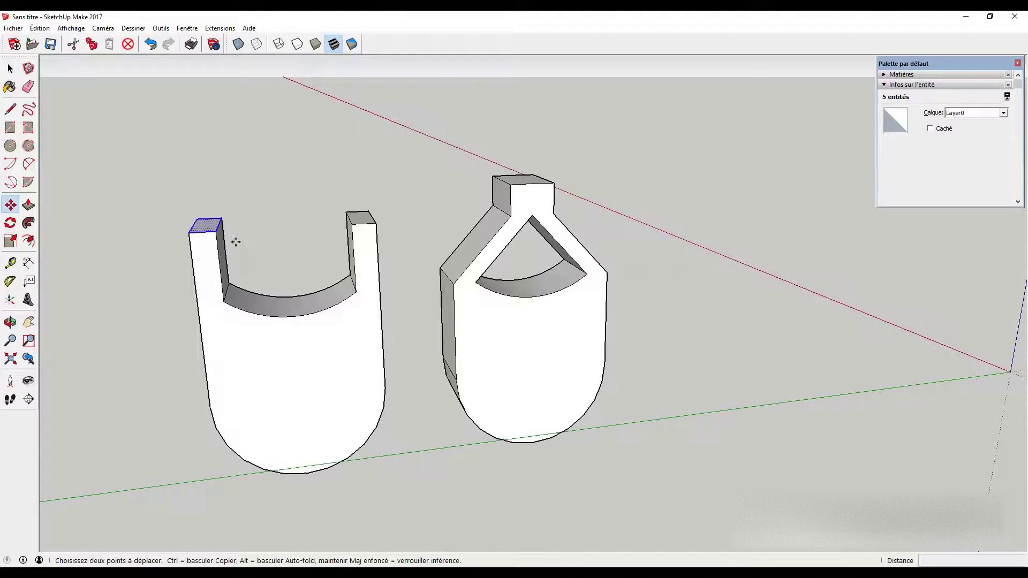
click(217, 232)
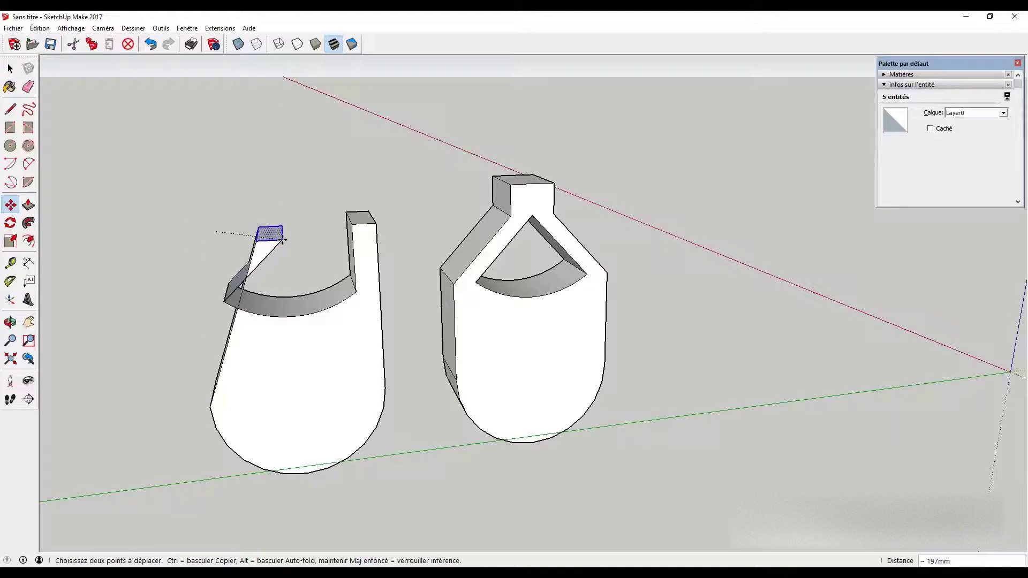
key(Escape)
key(space)
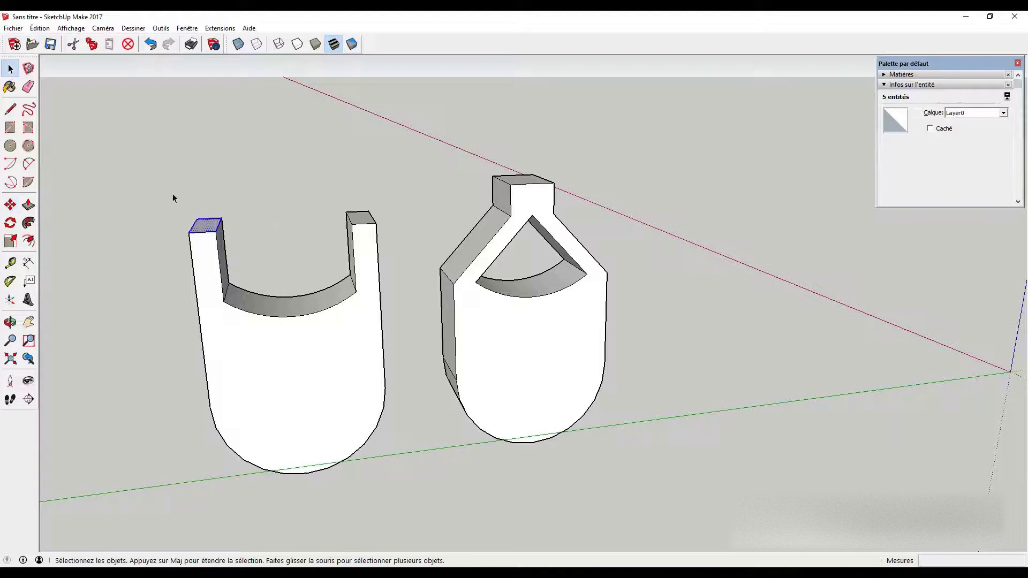
middle_drag(143, 258, 291, 209)
click(292, 209)
key(l)
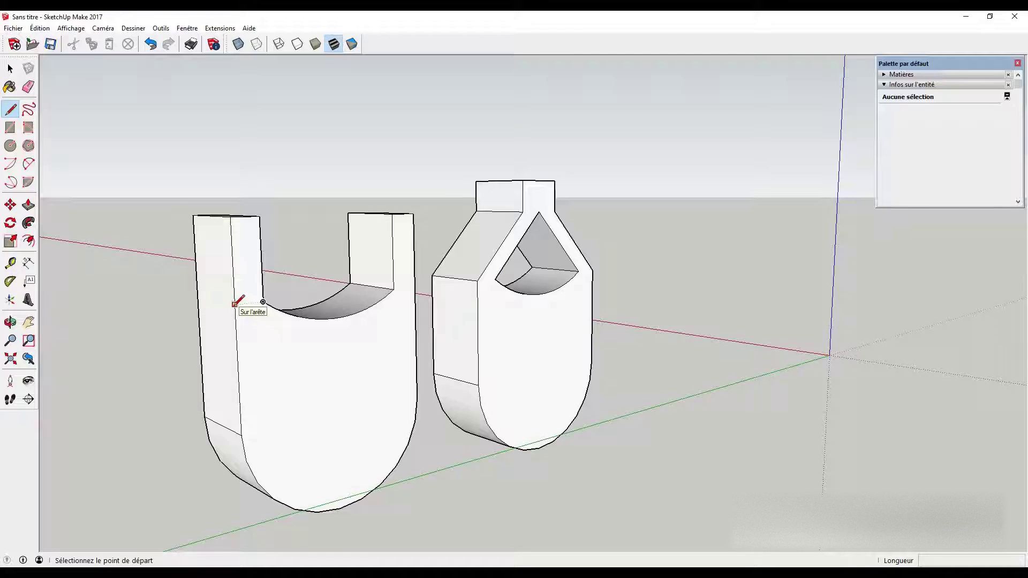
Step: Draw an edge across the left arm where it meets the curved cutout
click(234, 304)
click(198, 296)
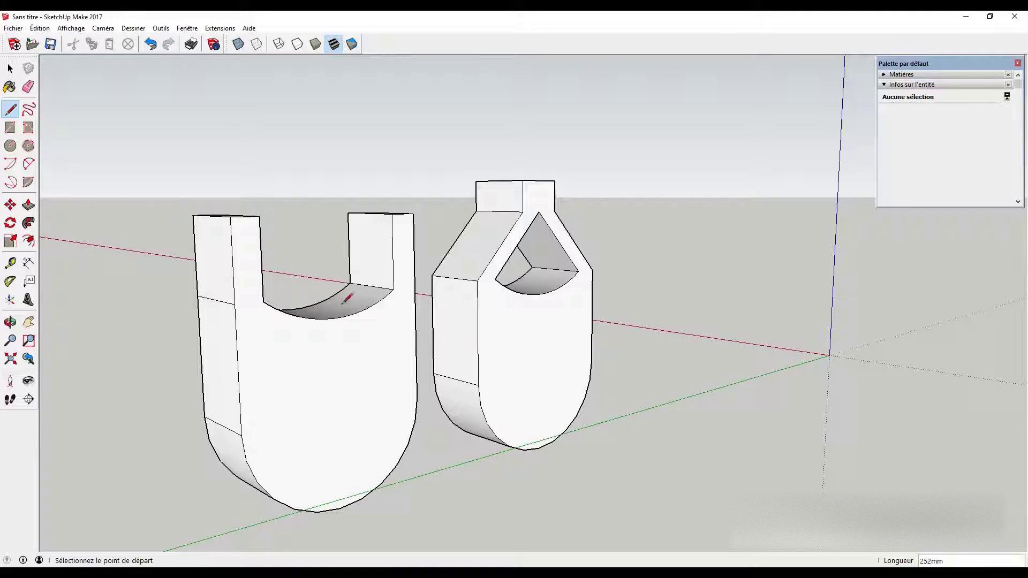
key(space)
middle_drag(386, 294, 300, 301)
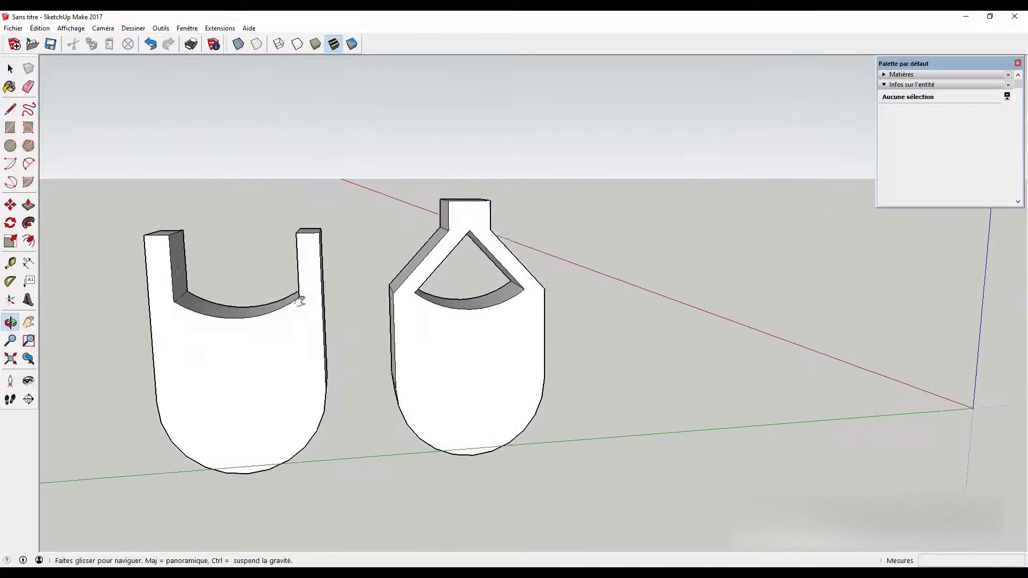
mouse_move(300, 300)
mouse_down()
mouse_move(156, 317)
mouse_move(337, 294)
mouse_up()
key(space)
scroll(333, 294, up, 3)
Step: Abandon a second line on the right arm and select the left arm's top face
key(l)
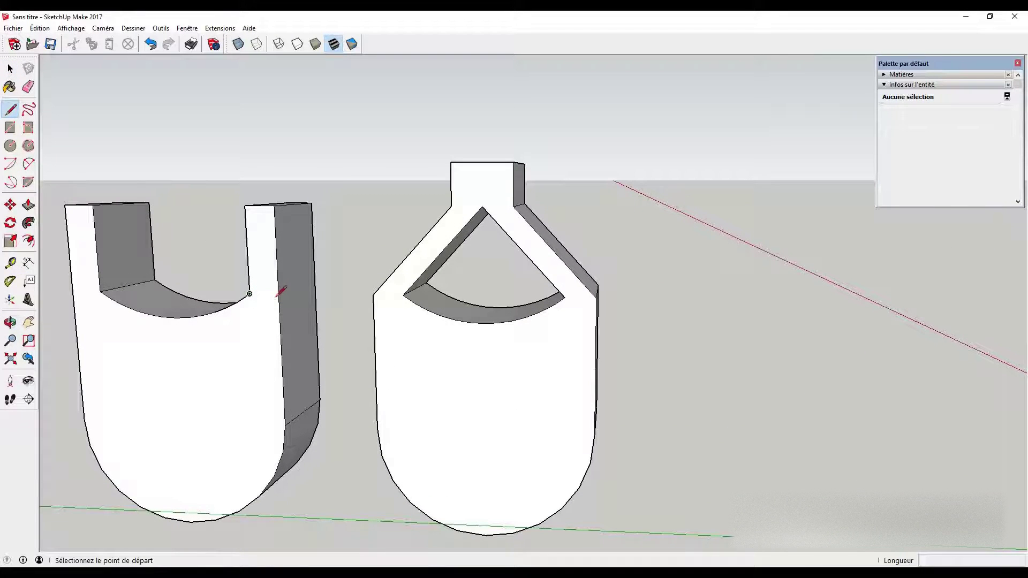
click(278, 294)
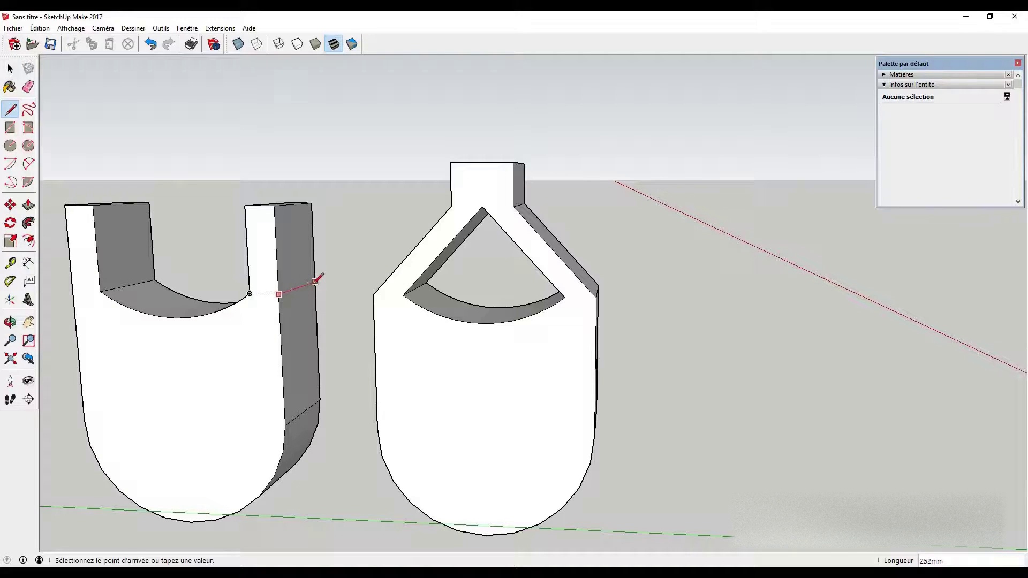
key(Escape)
key(space)
mouse_move(190, 286)
middle_down()
mouse_move(385, 310)
mouse_move(329, 316)
middle_up()
click(238, 249)
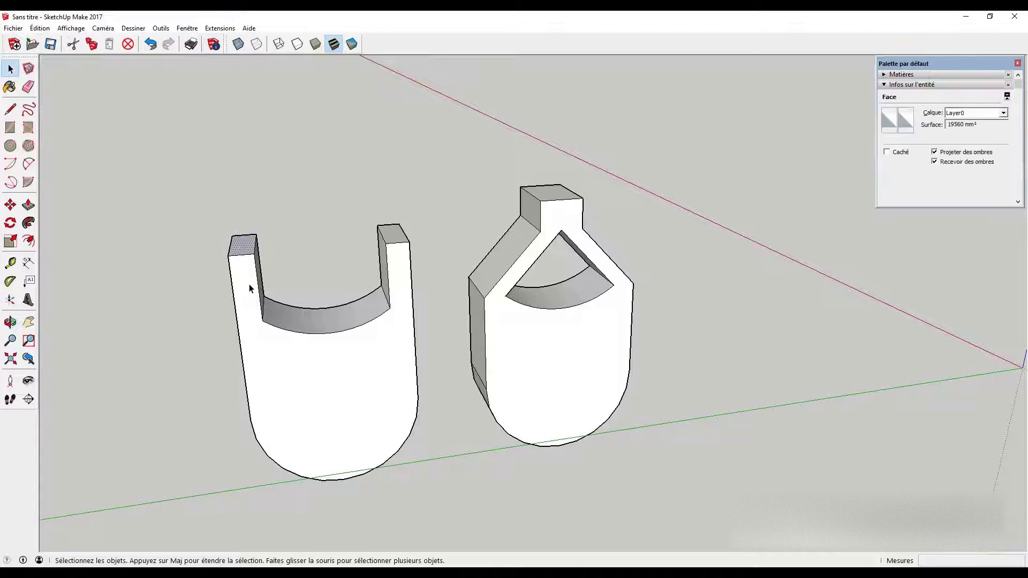
Step: Move the left arm's top face inward about 206mm, slanting that arm
key(m)
click(254, 254)
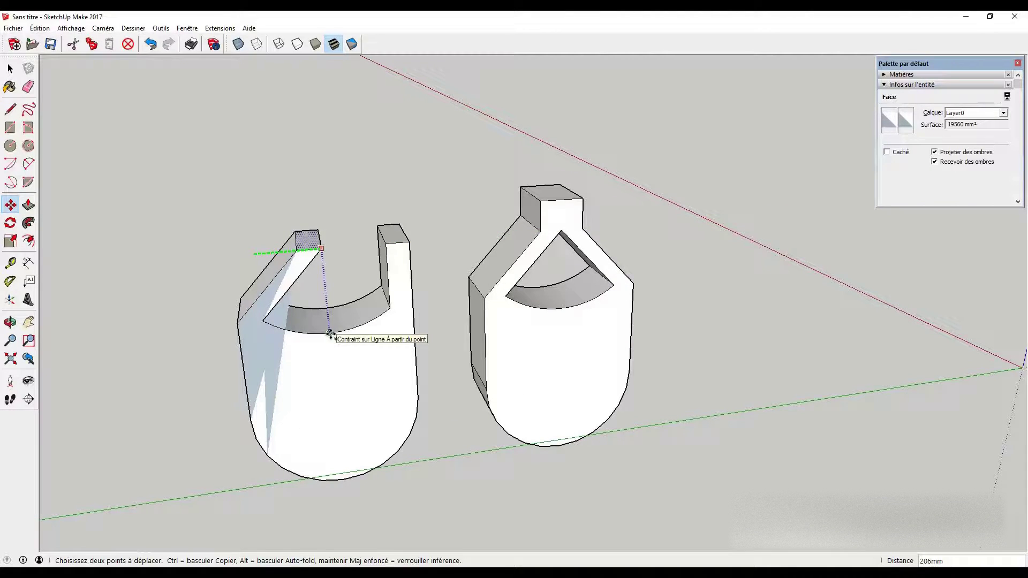
click(330, 335)
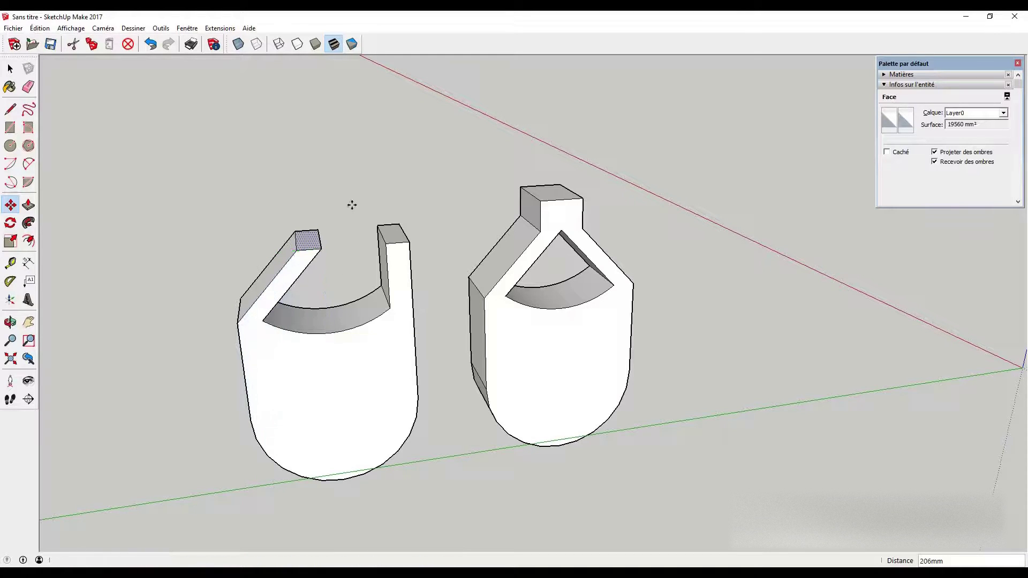
key(space)
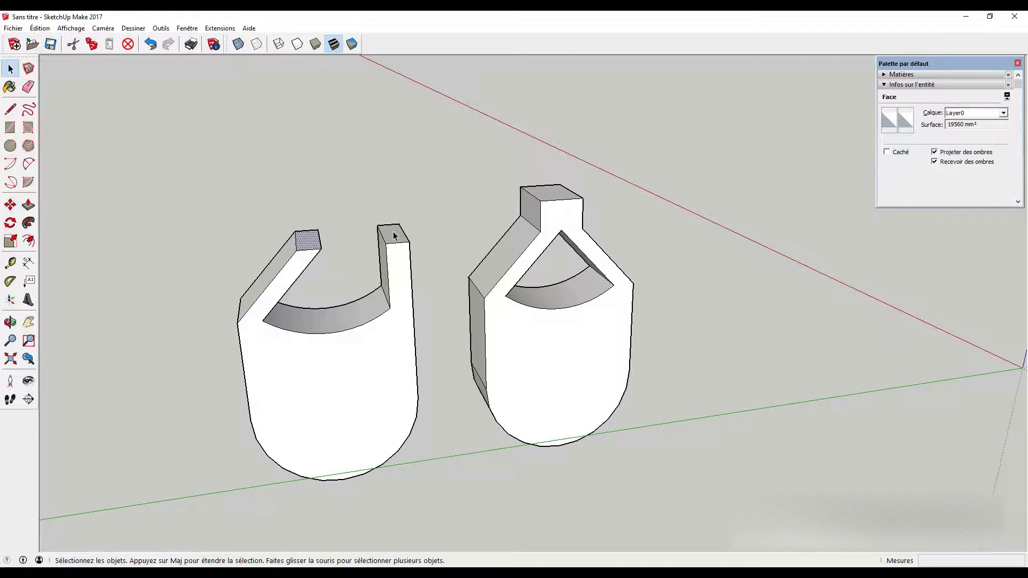
Step: Move the right arm's top face left until it meets the left arm's top
click(393, 237)
key(m)
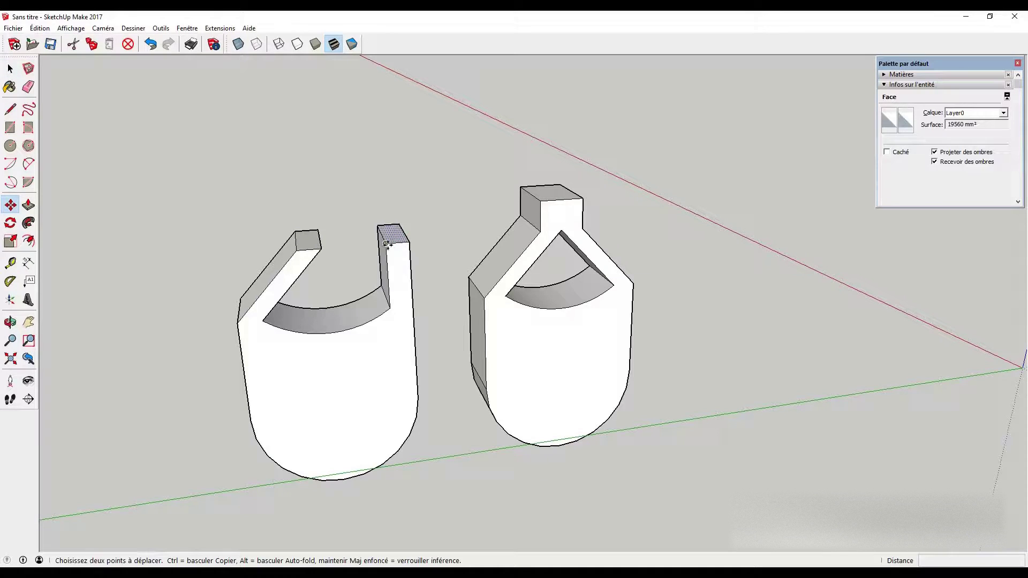
click(388, 245)
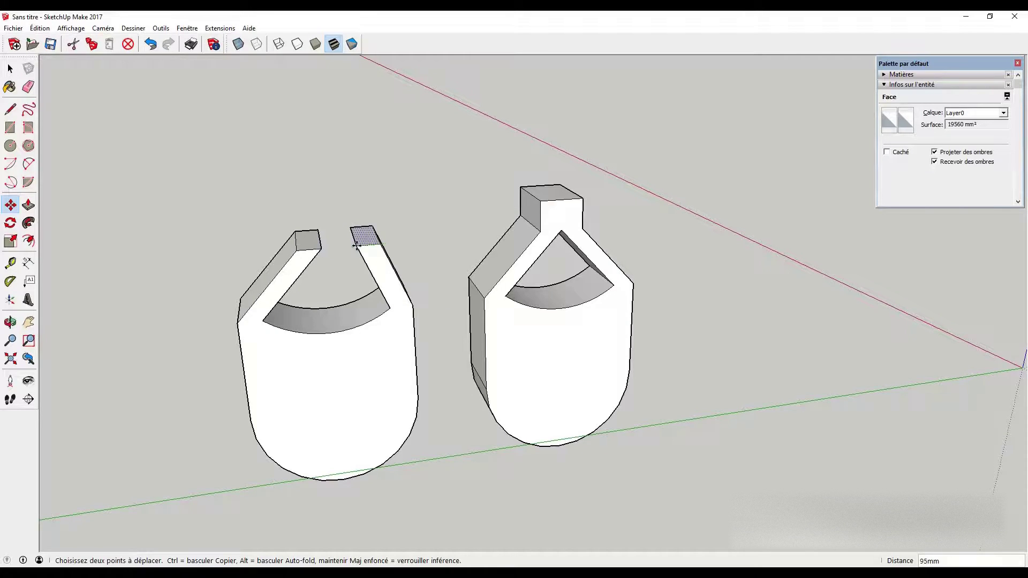
click(321, 249)
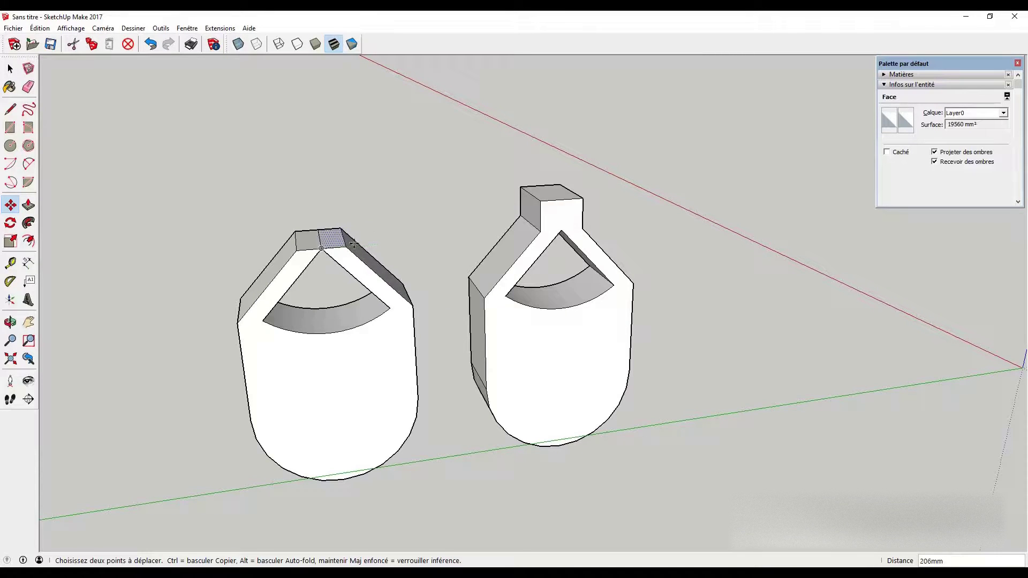
key(space)
click(383, 197)
middle_drag(383, 197, 348, 208)
Step: Pull both halves of the joined top up 108 mm and erase the seam on top
key(p)
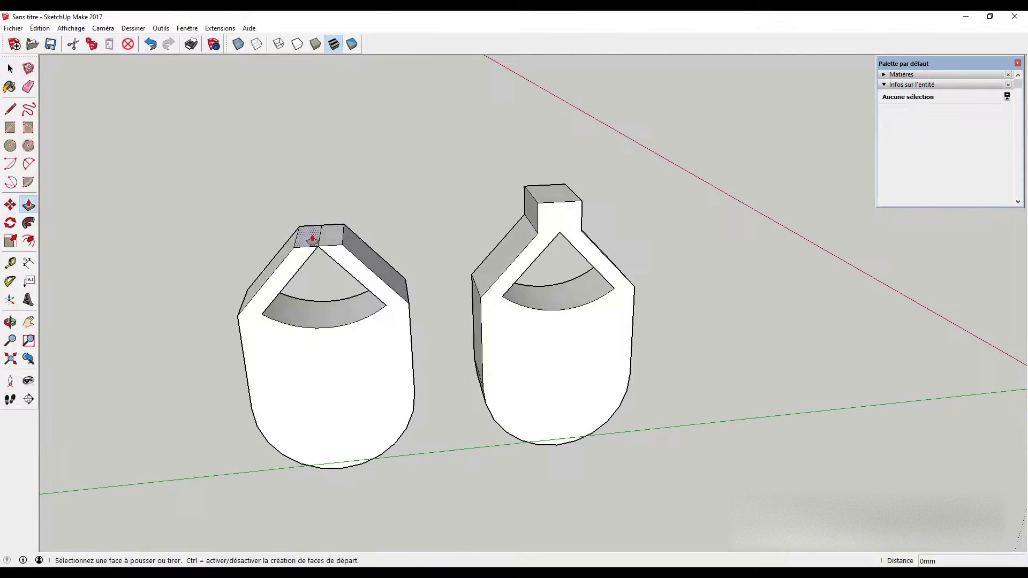
click(309, 232)
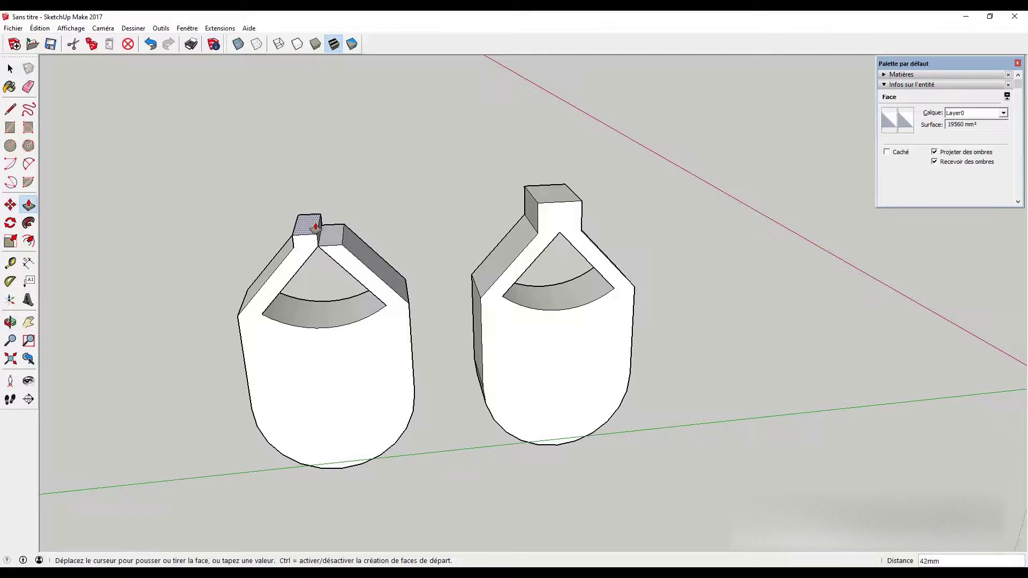
click(551, 208)
double_click(333, 239)
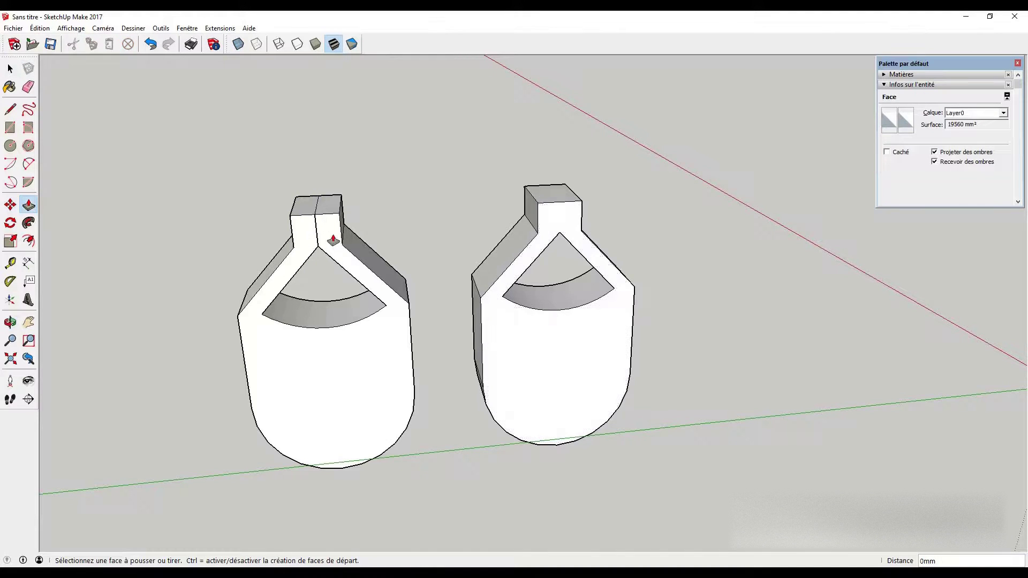
middle_drag(401, 188, 363, 244)
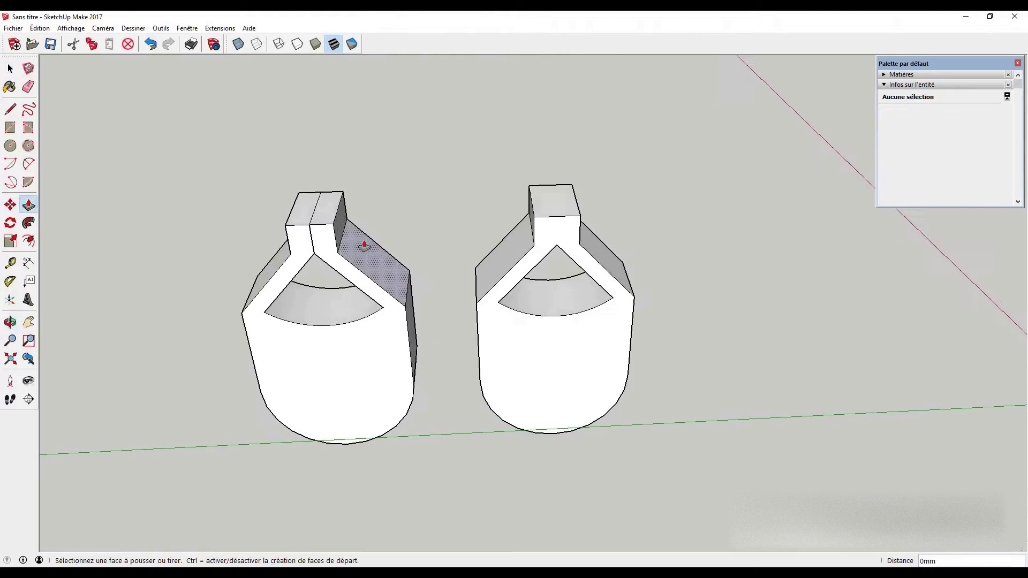
key(e)
drag(319, 208, 314, 237)
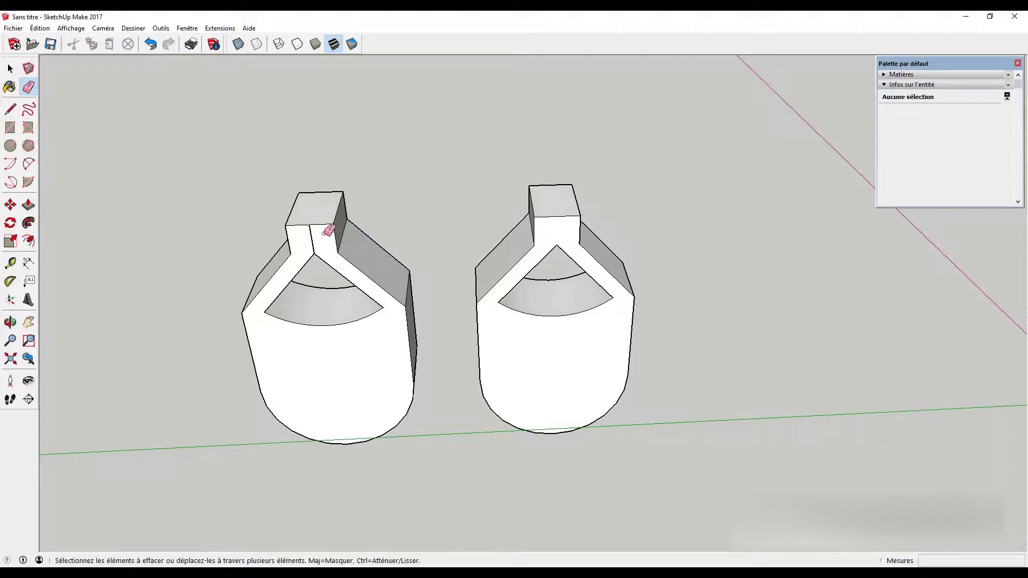
Step: Erase the seam on the handle's front face, then view both blocks from the front
click(313, 235)
mouse_move(351, 206)
middle_down()
mouse_move(411, 165)
mouse_move(509, 147)
mouse_move(392, 123)
middle_up()
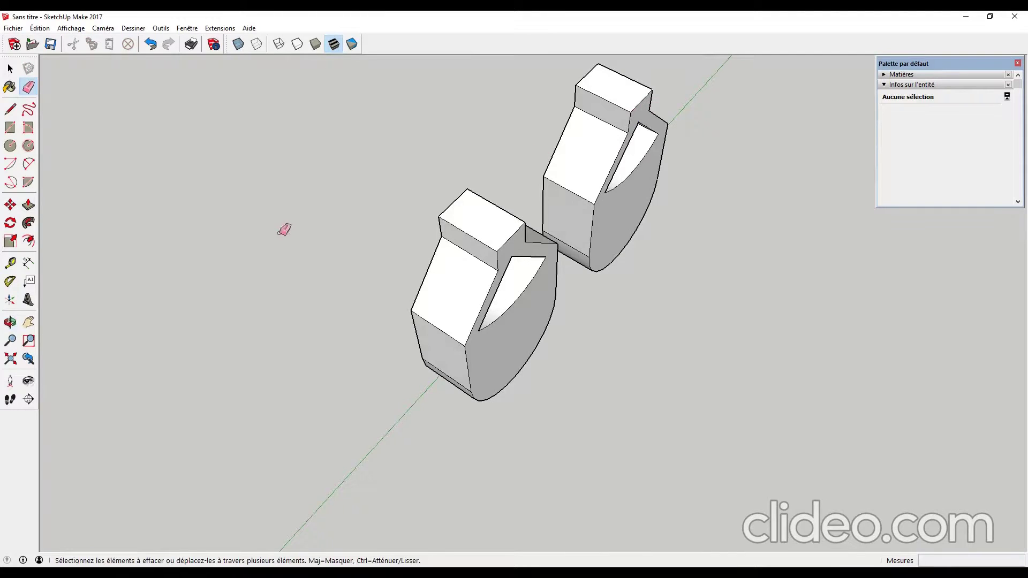
mouse_move(284, 229)
middle_down()
mouse_move(718, 179)
mouse_move(474, 328)
mouse_move(546, 362)
mouse_move(527, 369)
middle_up()
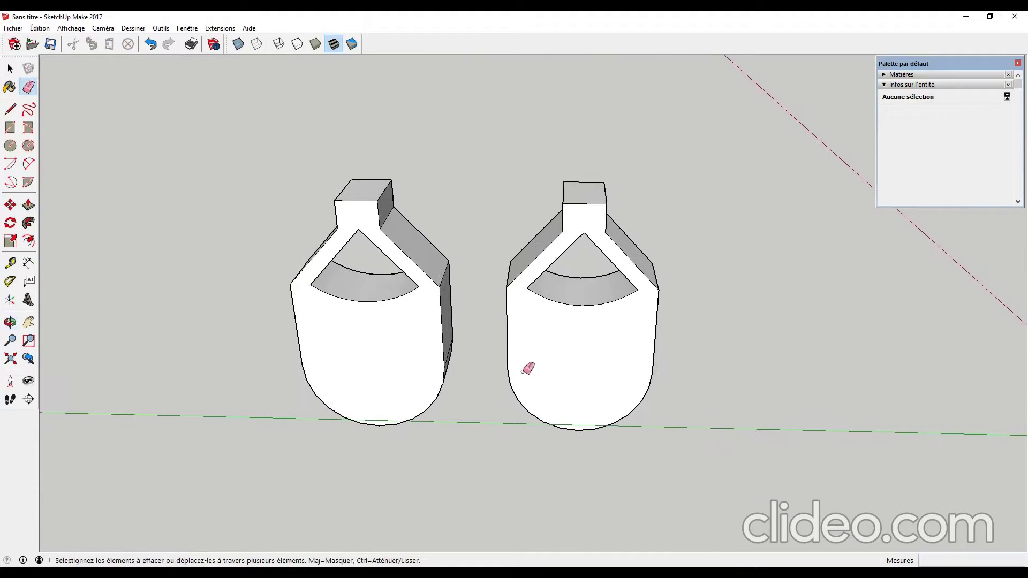